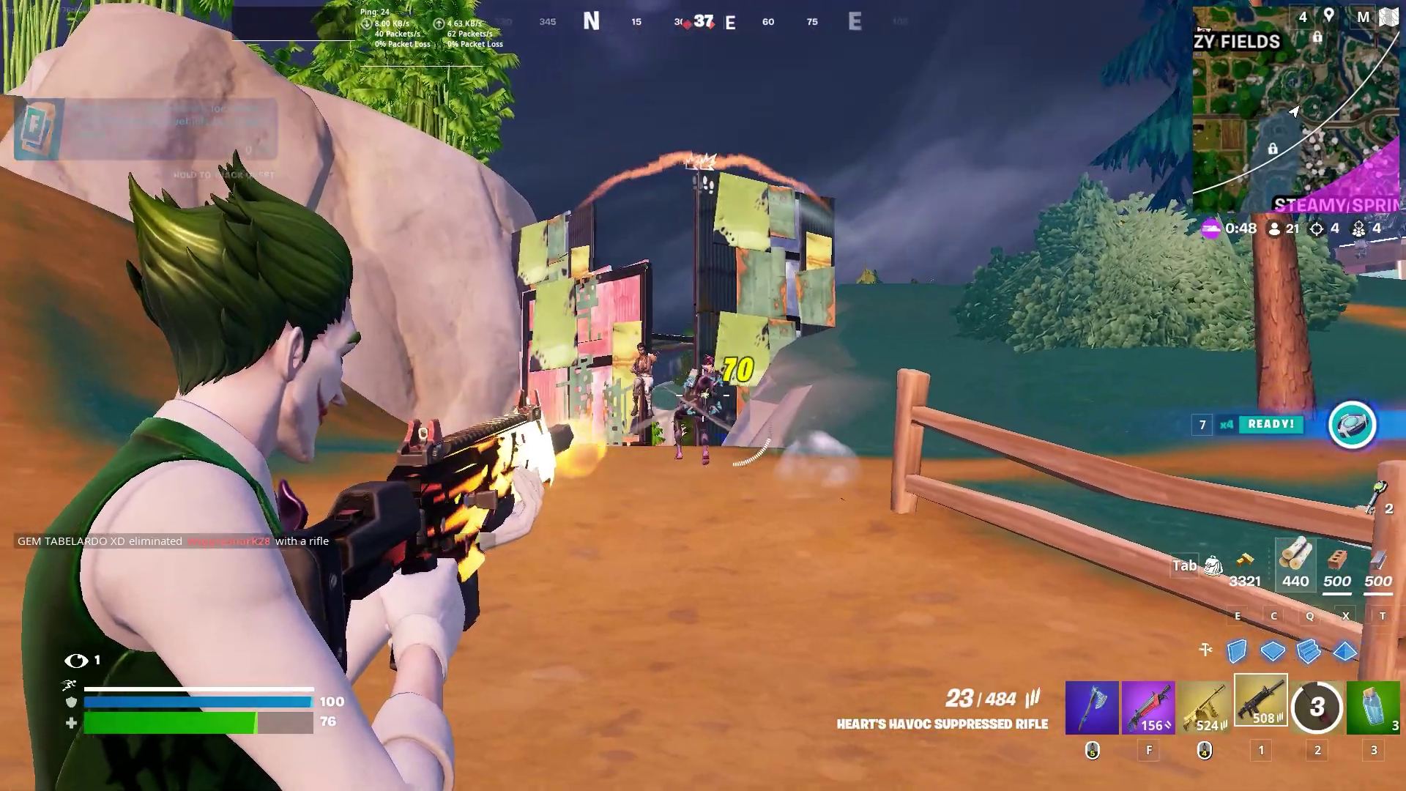
pyautogui.press('f')
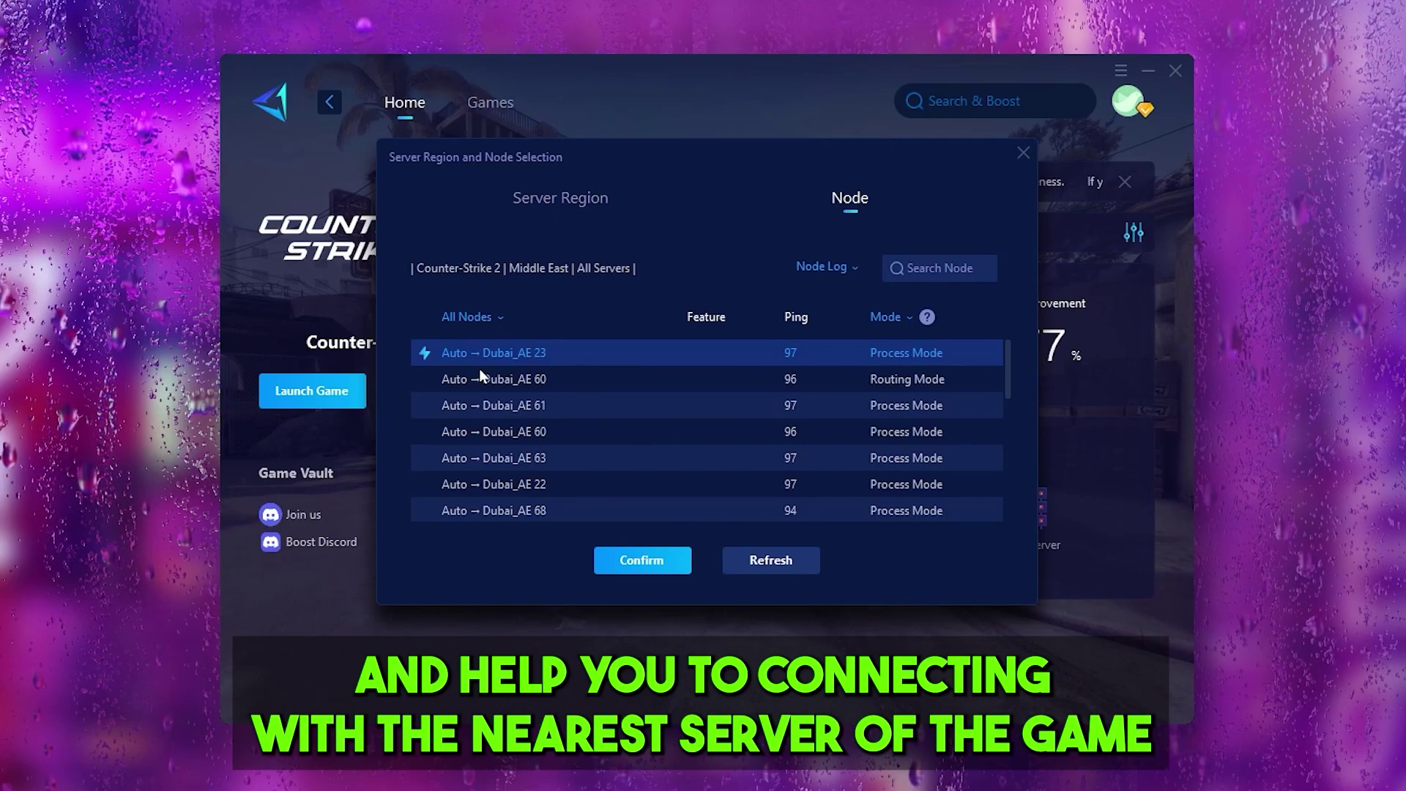
pyautogui.scroll(-10, 802, 456)
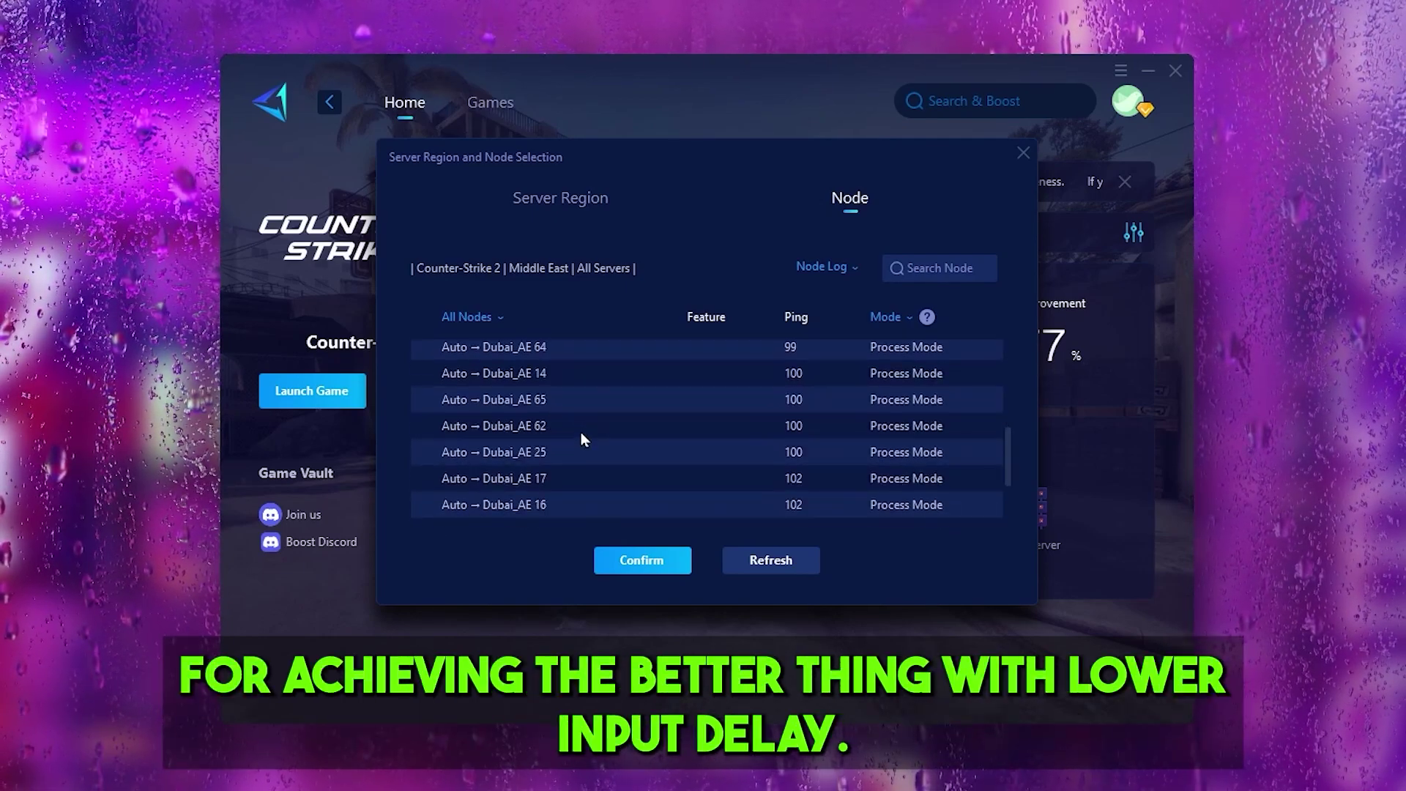
pyautogui.scroll(-1, 577, 435)
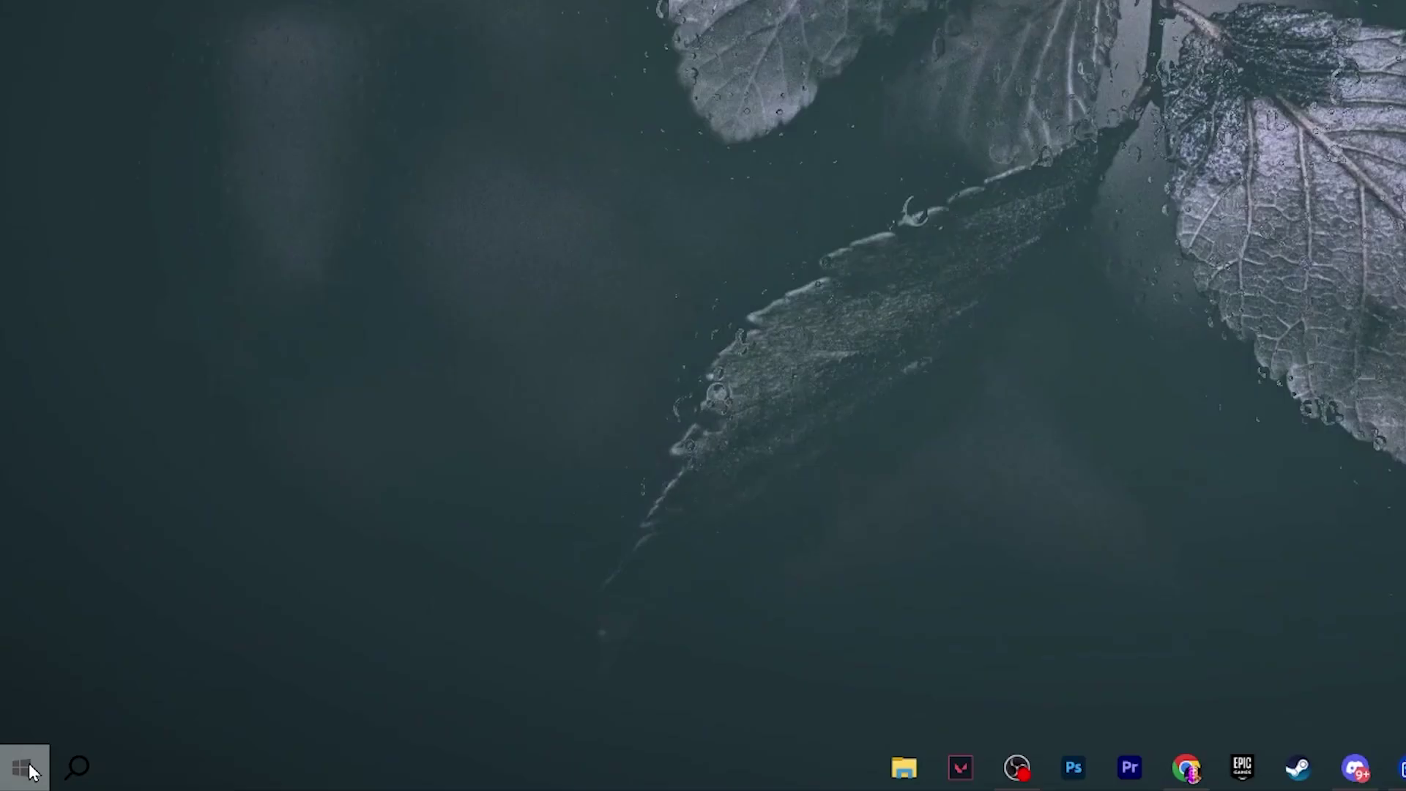
# Open Windows' Performance Options from the advanced system settings and view its visual effects and advanced settings
pyautogui.rightClick(29, 771)
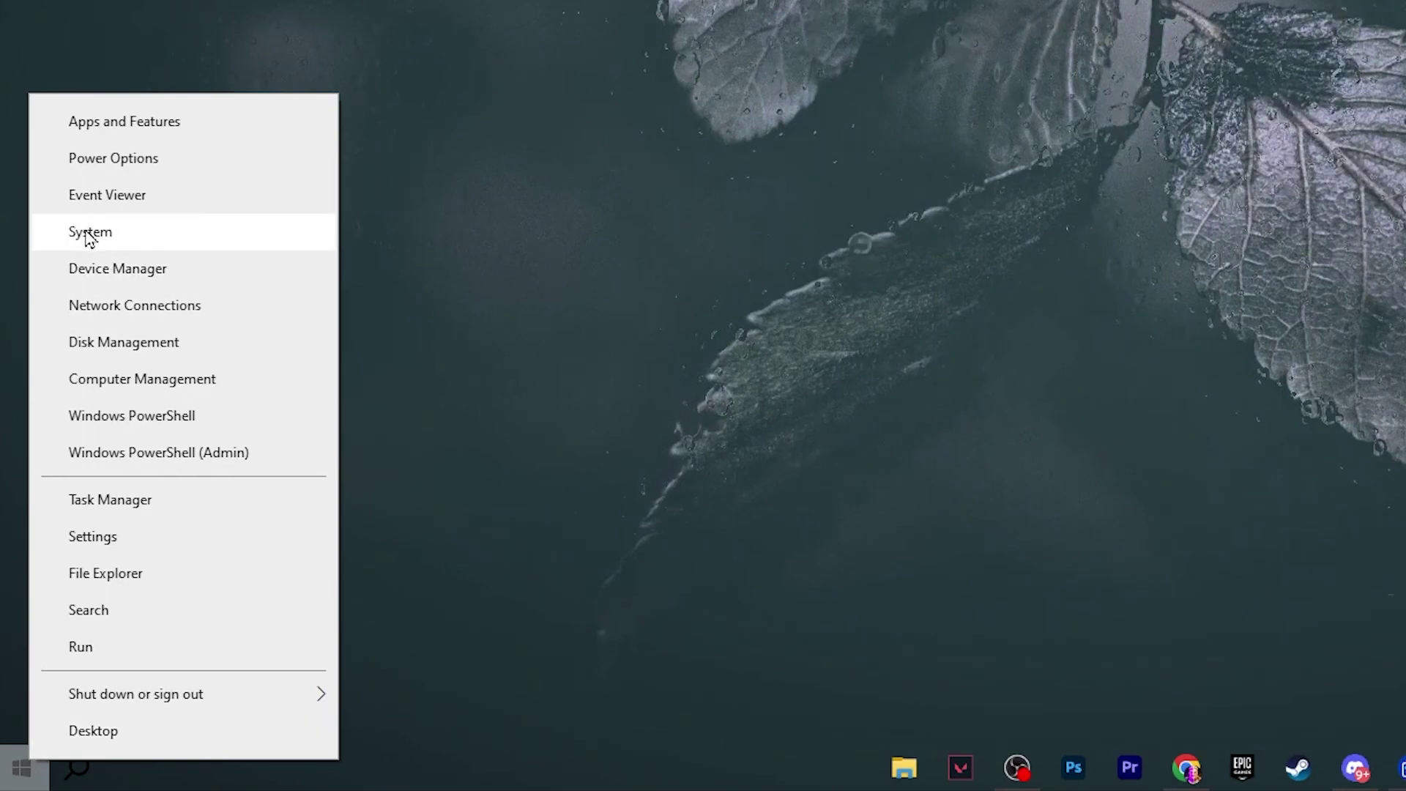
pyautogui.click(124, 233)
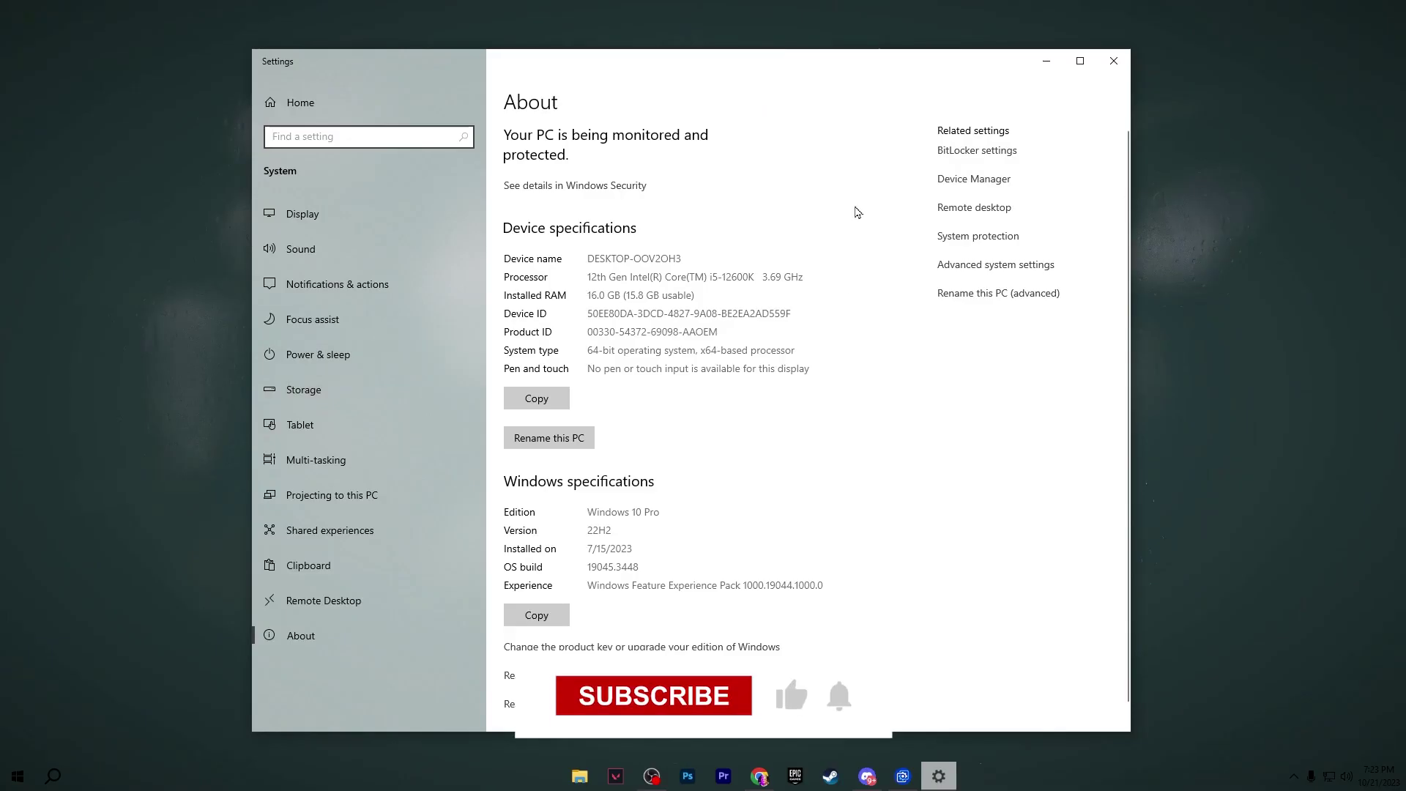
pyautogui.click(1019, 267)
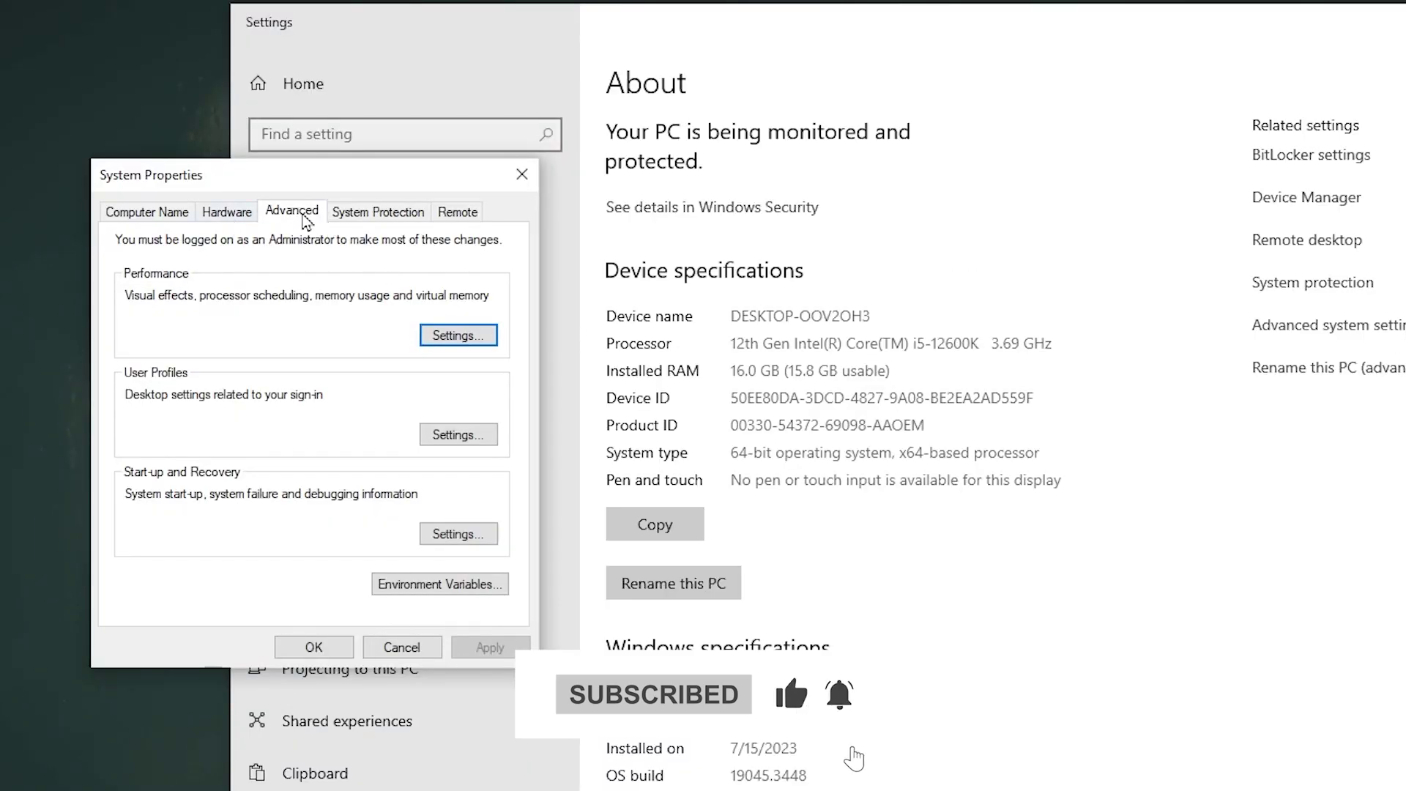
pyautogui.click(480, 338)
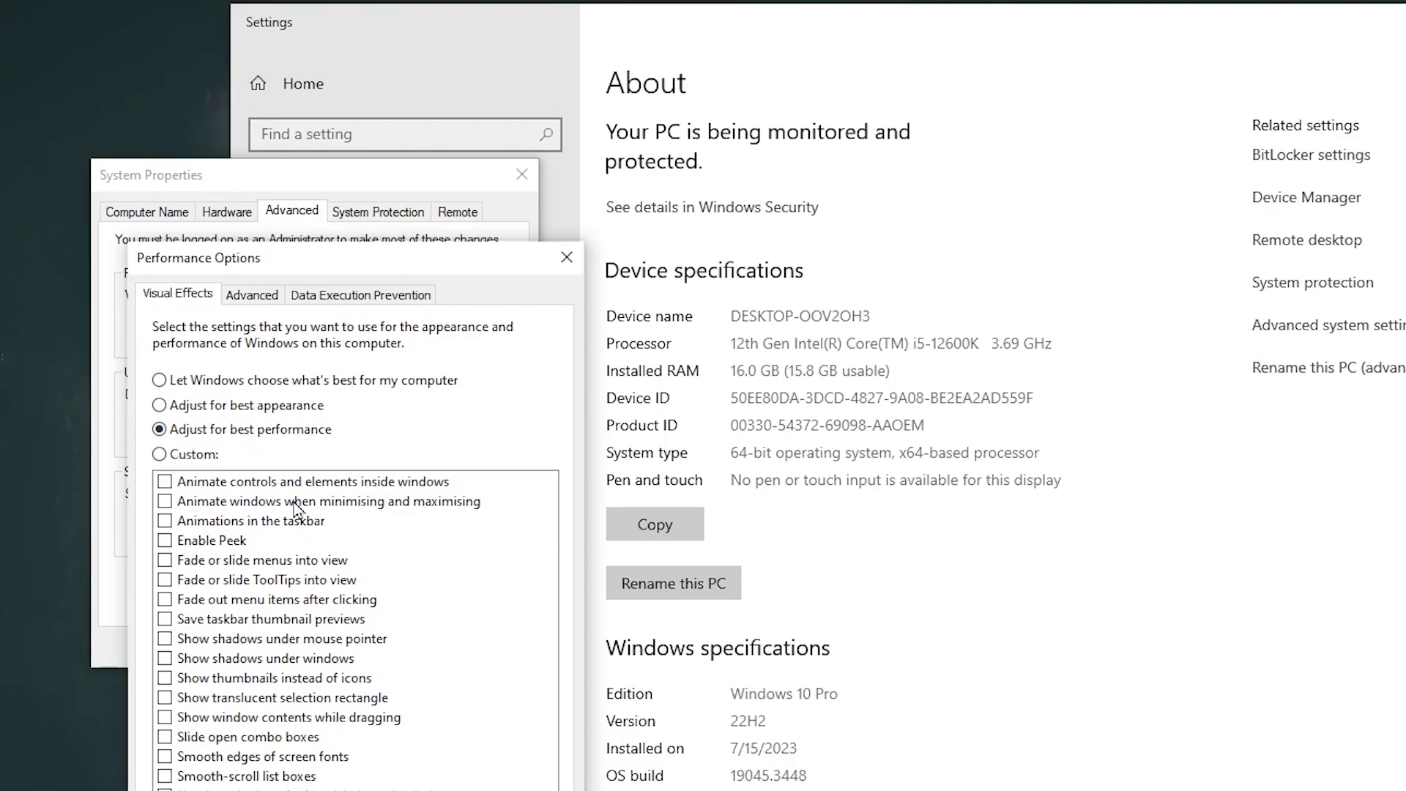
pyautogui.click(252, 297)
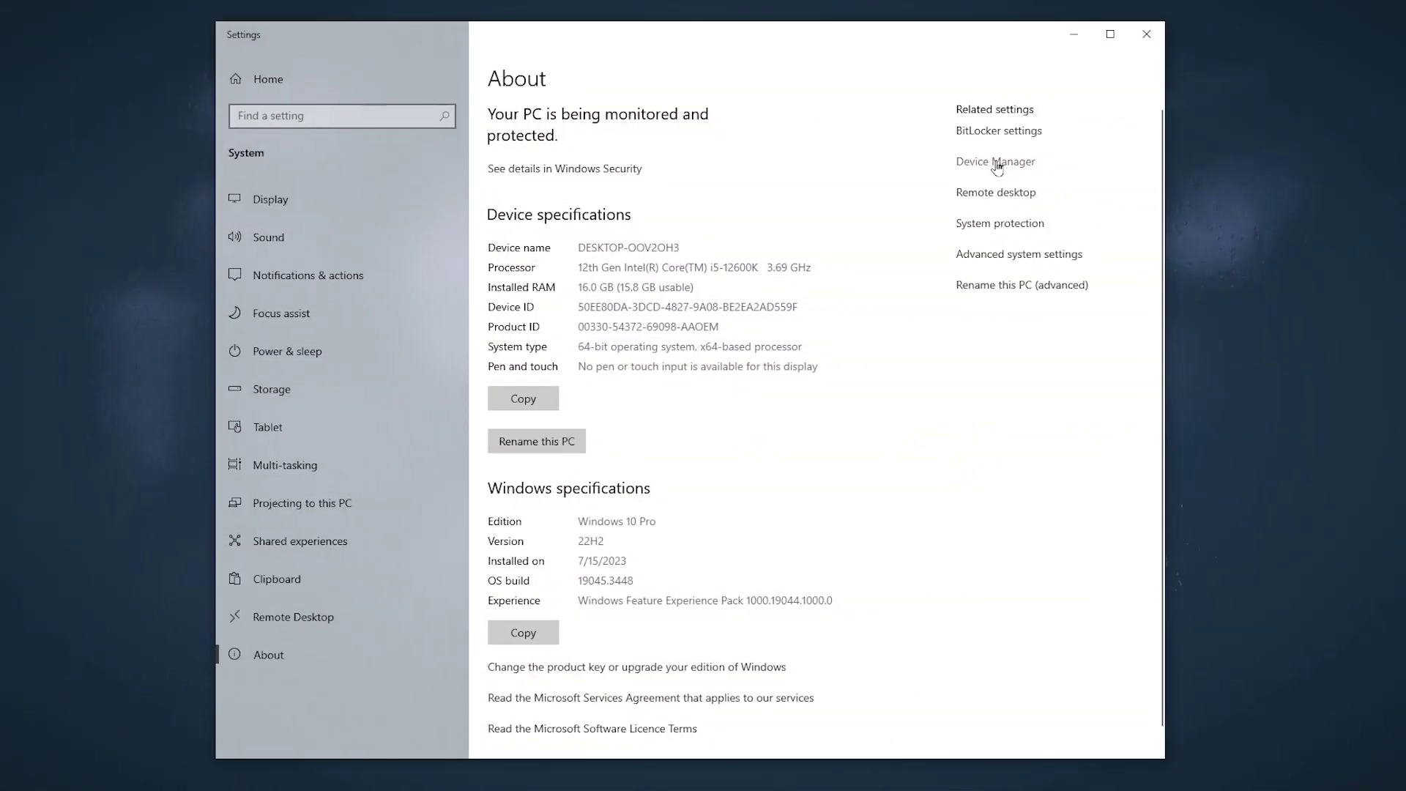
# Disable the High precision event timer among the system devices in Device Manager and close Device Manager
pyautogui.click(998, 164)
pyautogui.scroll(-5, 447, 154)
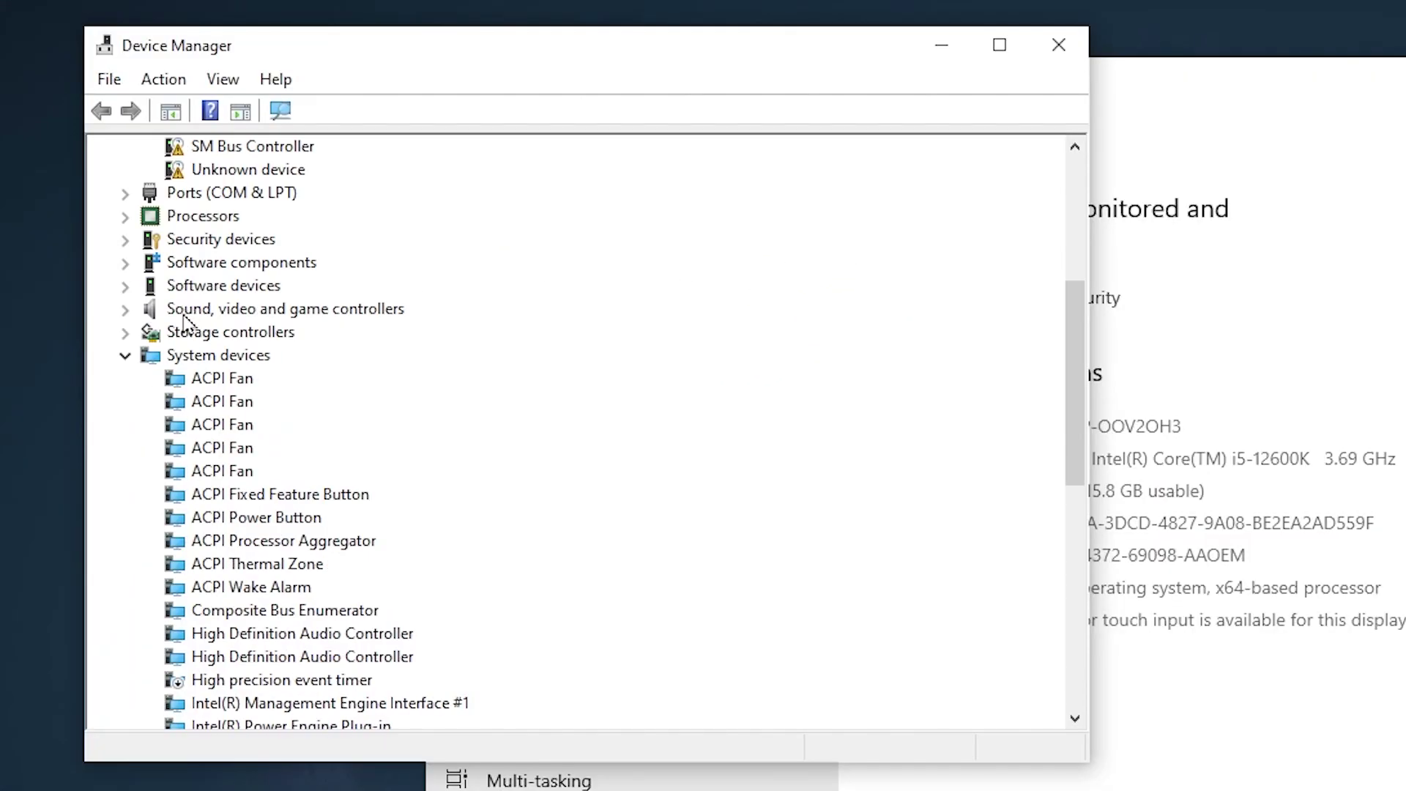
pyautogui.scroll(-4, 461, 373)
pyautogui.scroll(1, 351, 440)
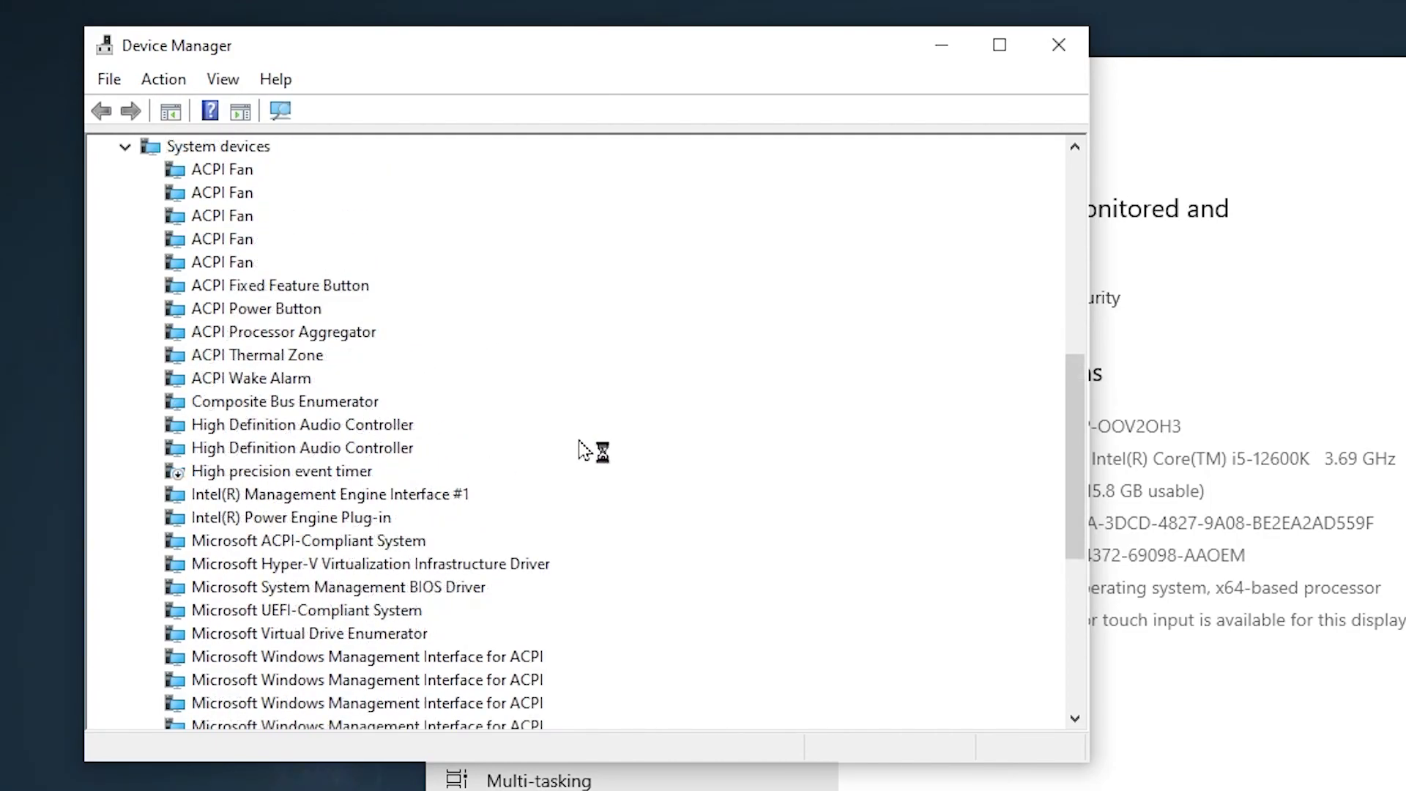
pyautogui.rightClick(282, 480)
pyautogui.click(810, 471)
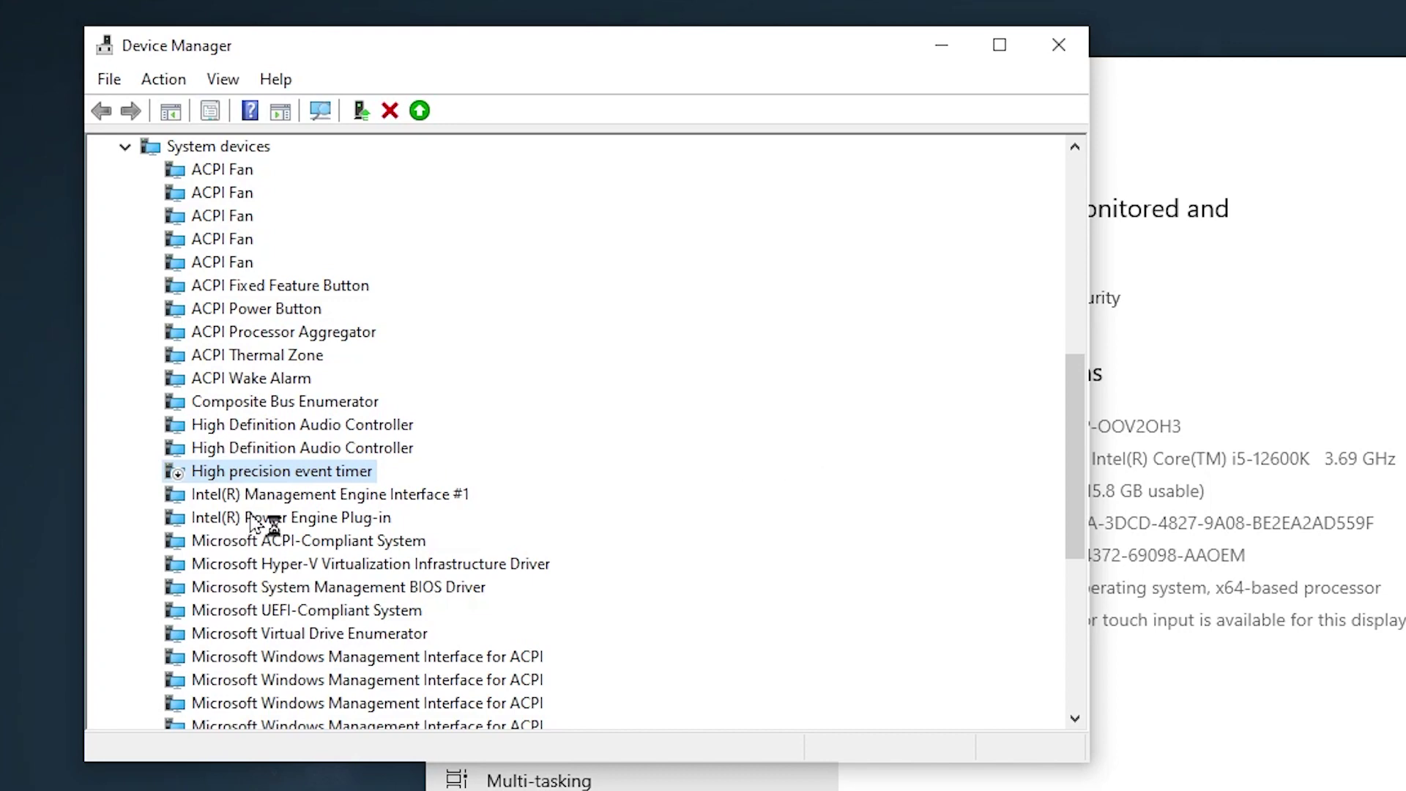
pyautogui.click(1061, 40)
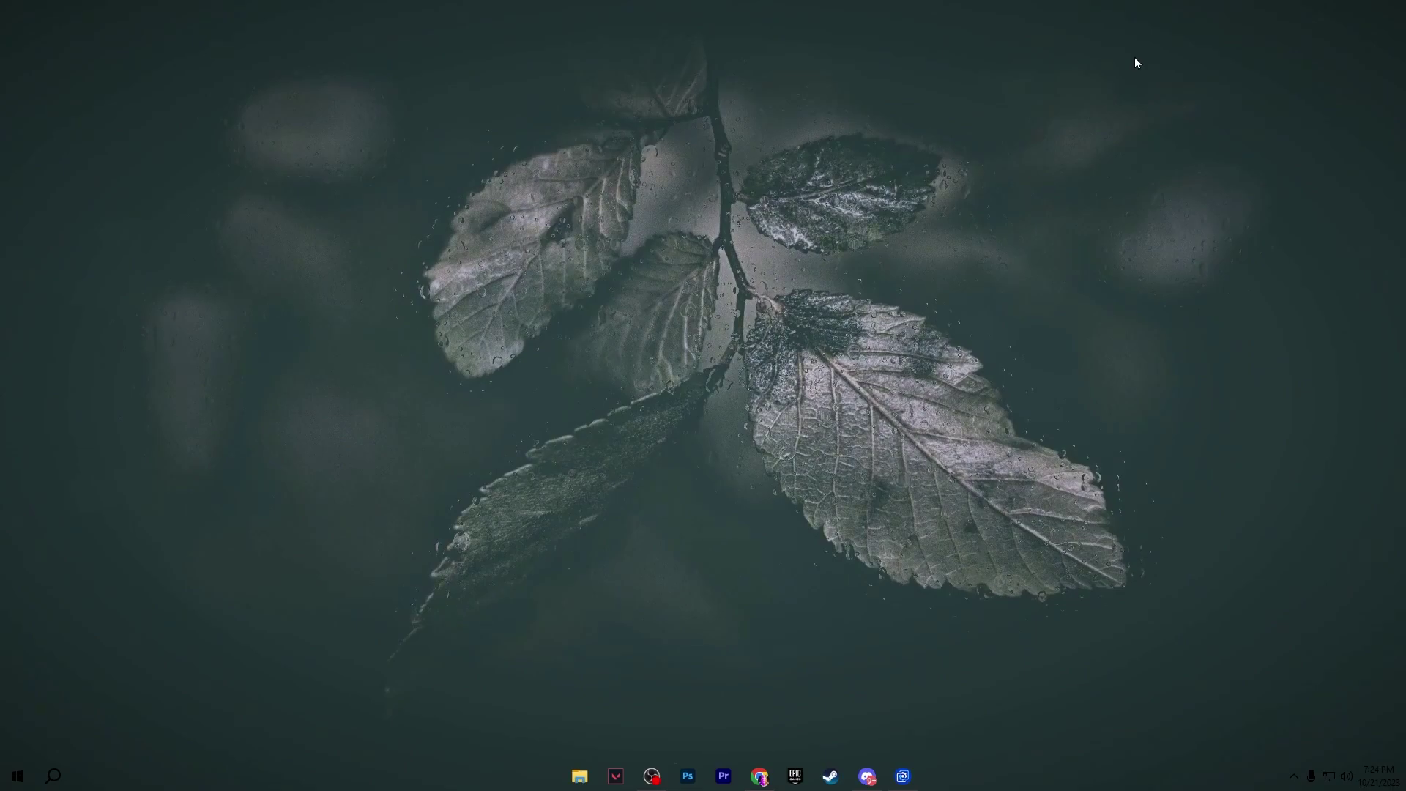
# Switch to Discord, search the server for "GPU" and download ThrottleStop_9.6.zip from the downloads channel despite the security warning
pyautogui.click(867, 776)
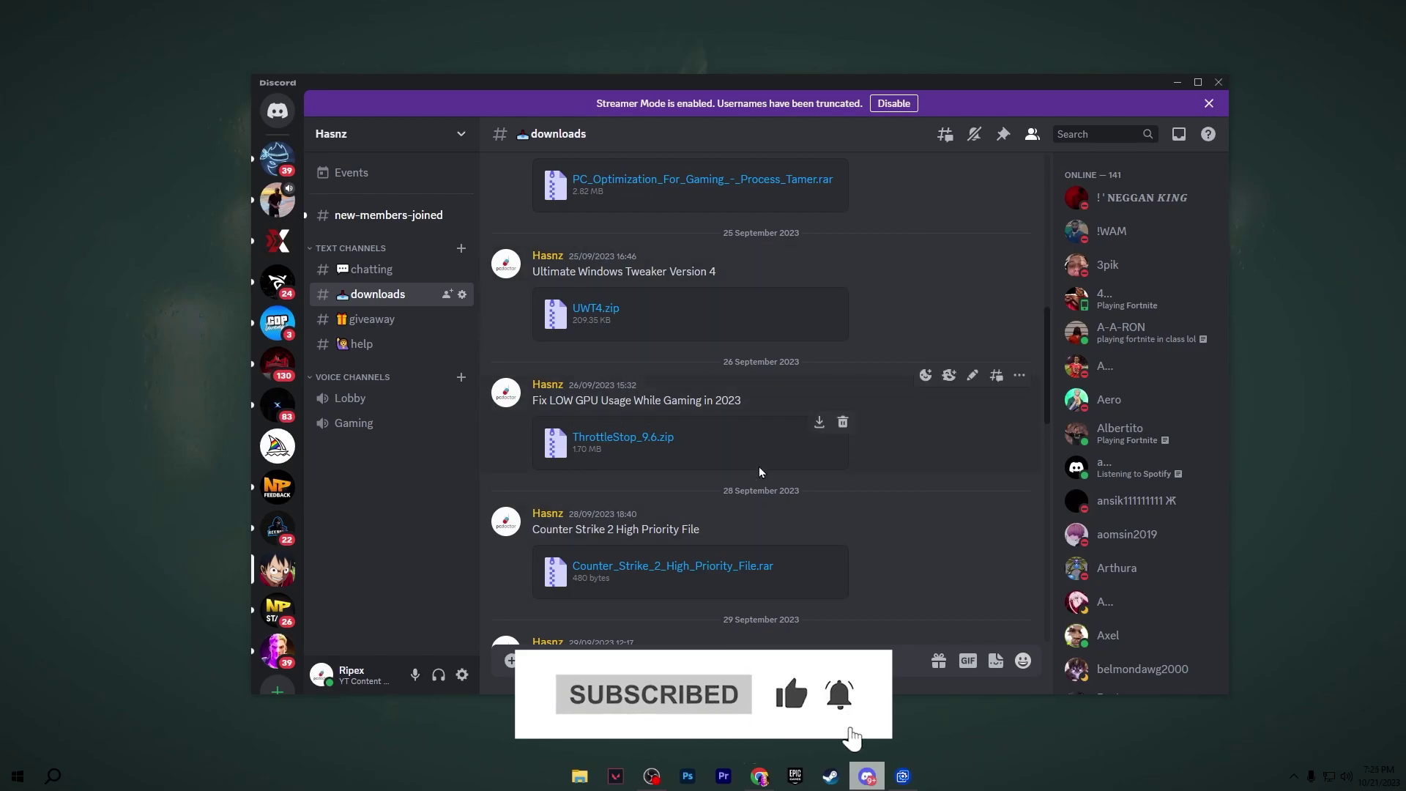
pyautogui.click(1095, 138)
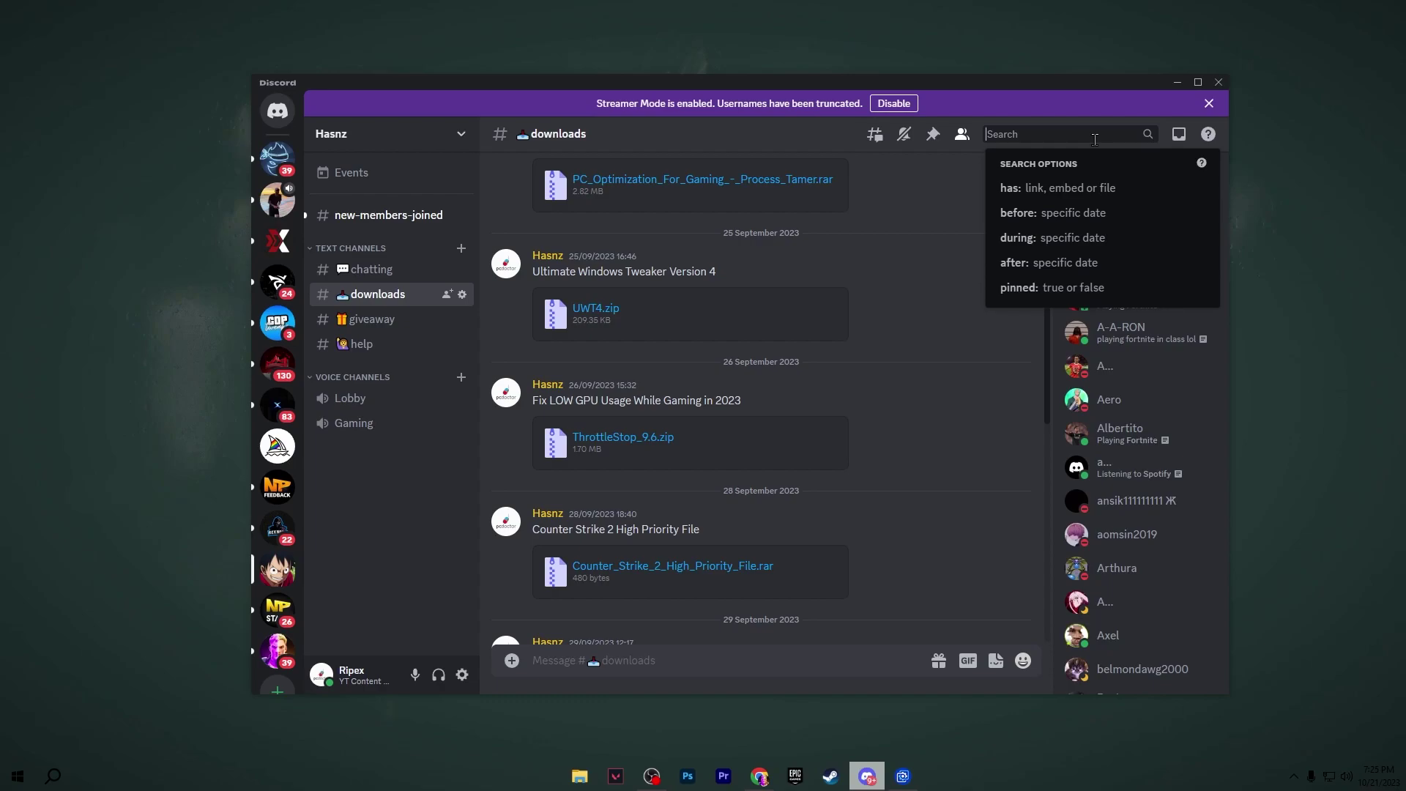
pyautogui.write('GPU')
pyautogui.press('Return')
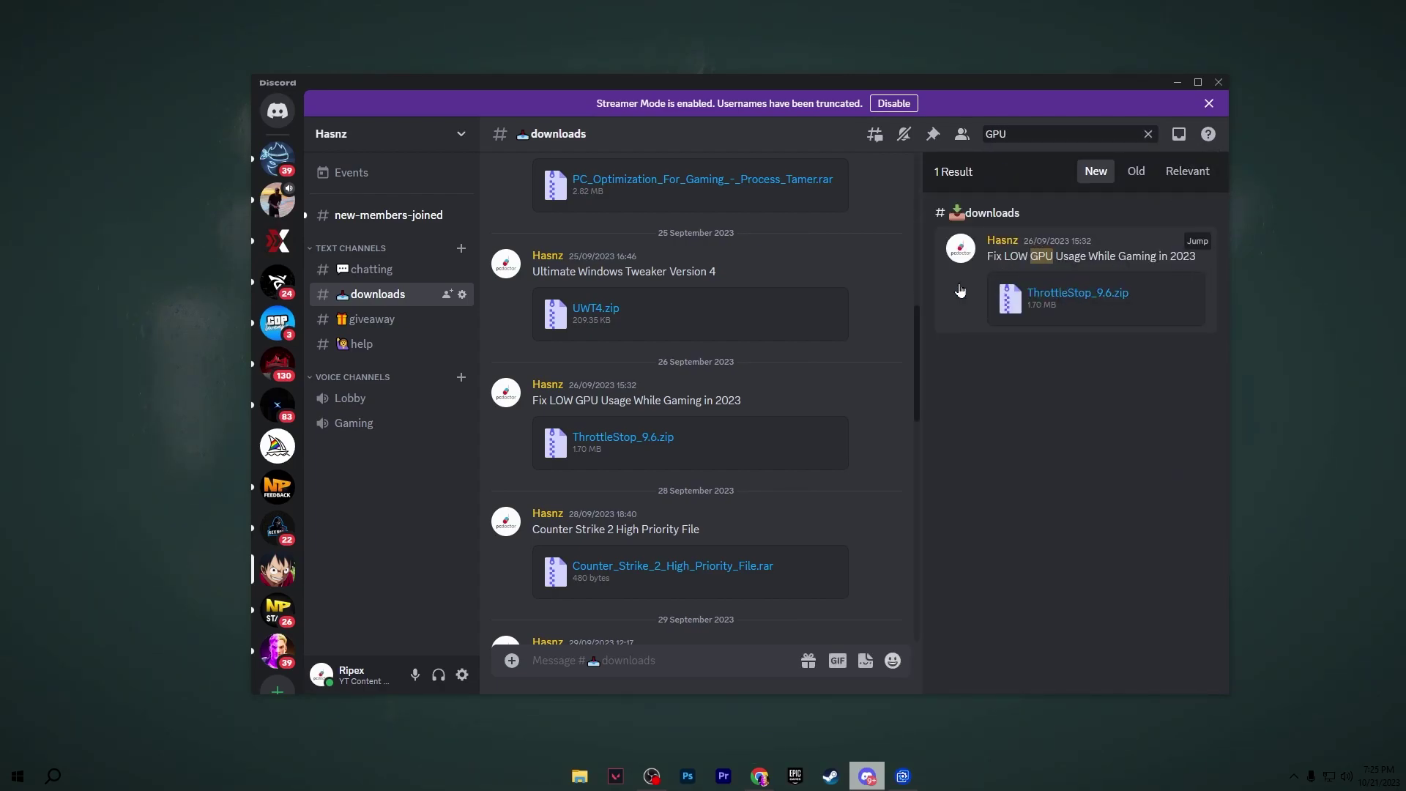
pyautogui.click(819, 423)
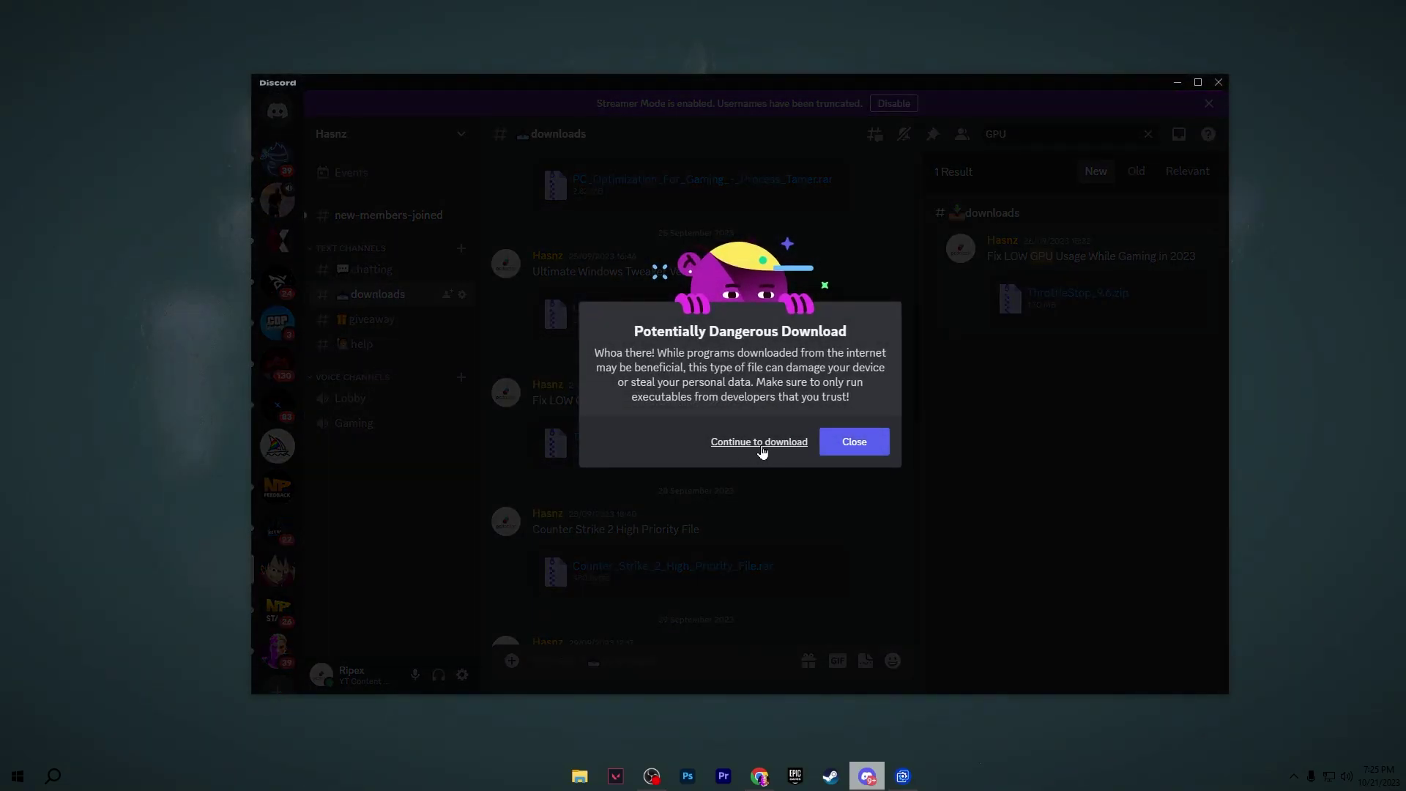
pyautogui.click(761, 443)
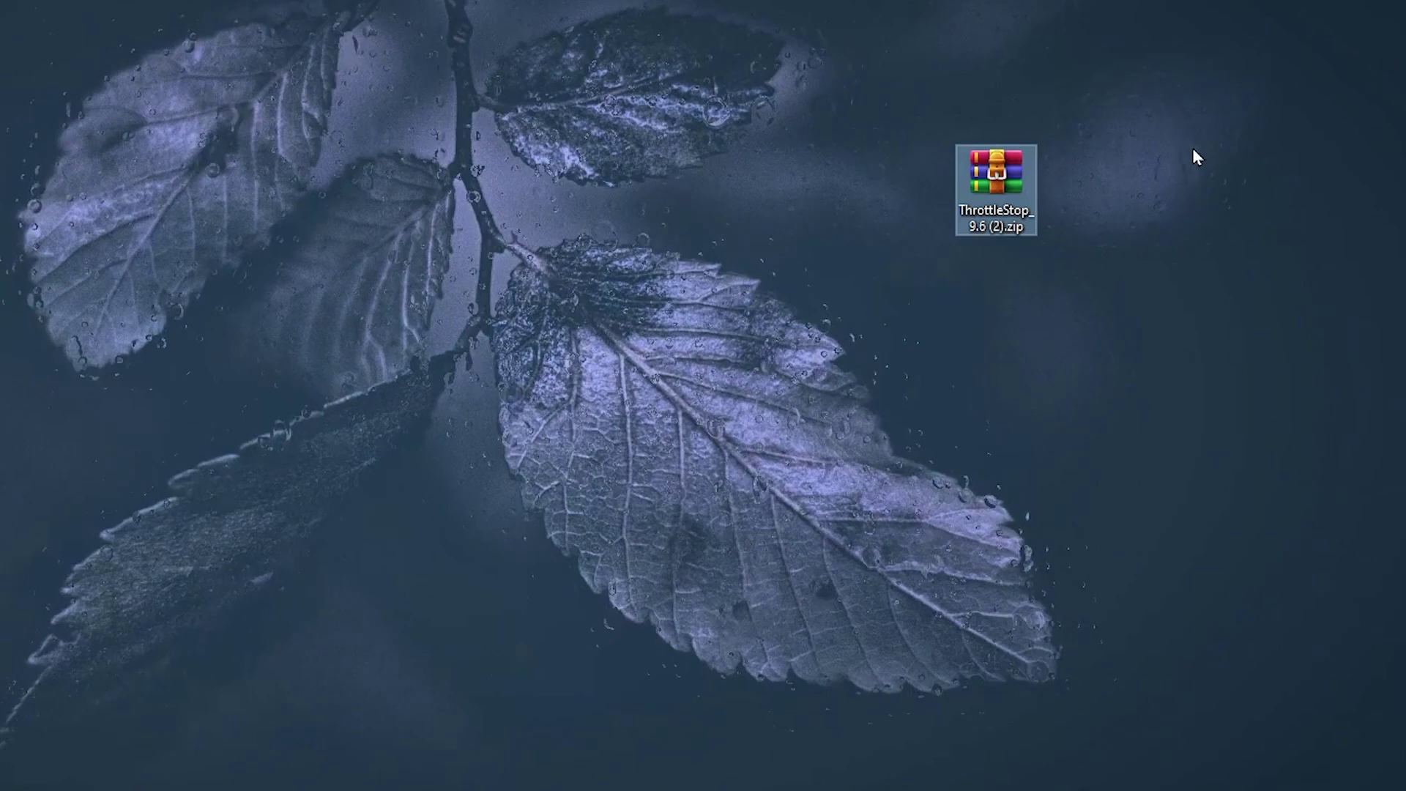
# Extract the downloaded ThrottleStop_9.6 (2).zip into its own folder on the desktop and open that folder
pyautogui.rightClick(996, 165)
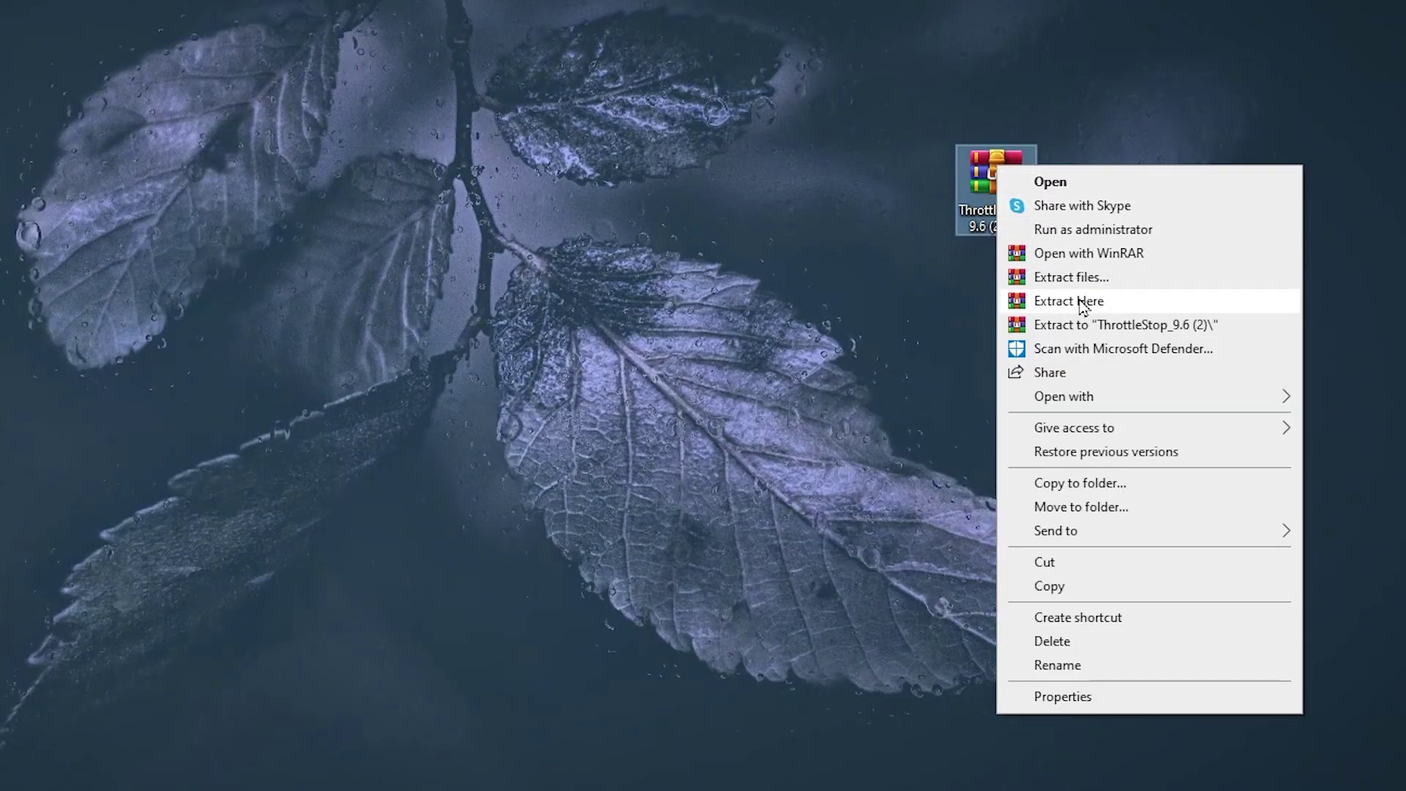
pyautogui.click(1162, 326)
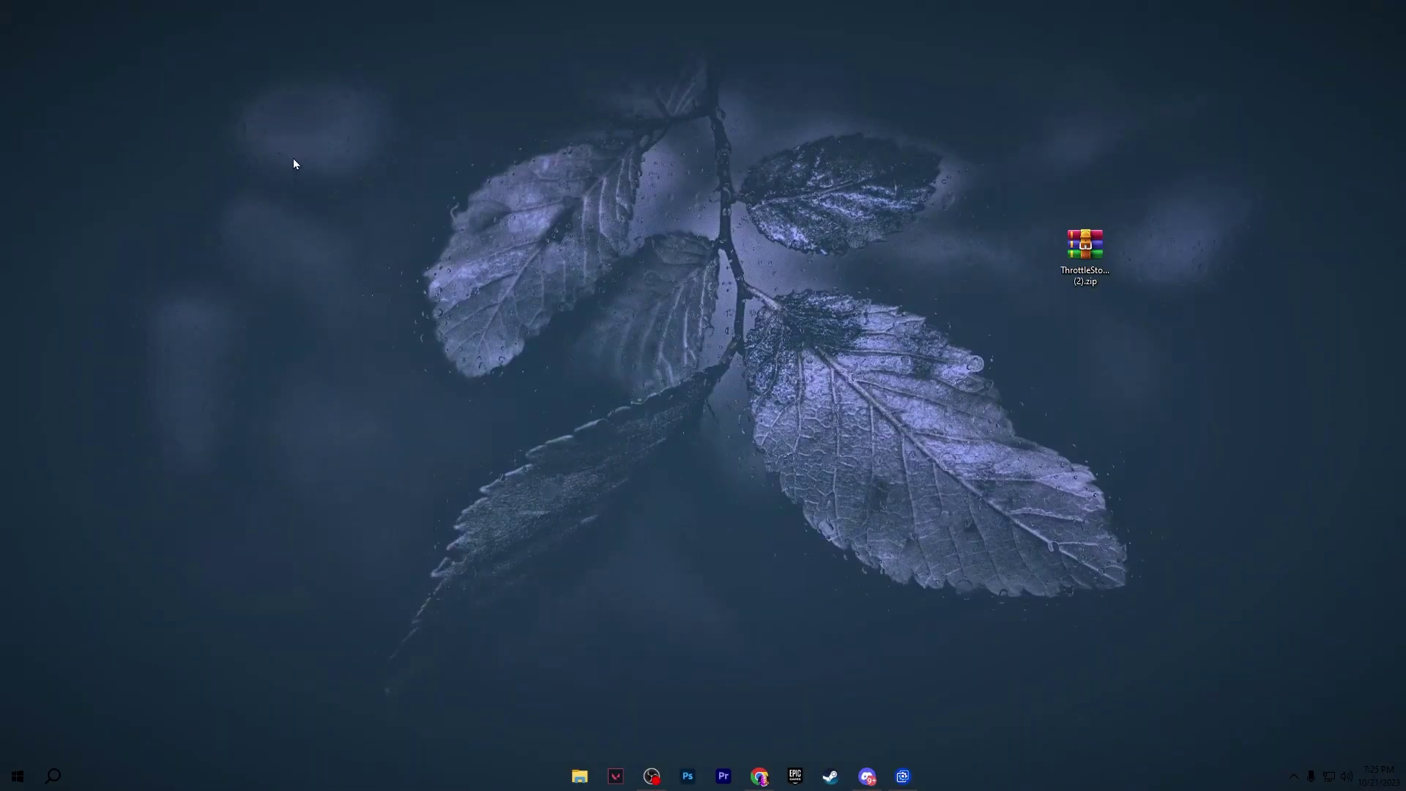
pyautogui.moveTo(26, 30); pyautogui.dragTo(295, 175)
pyautogui.doubleClick(294, 174)
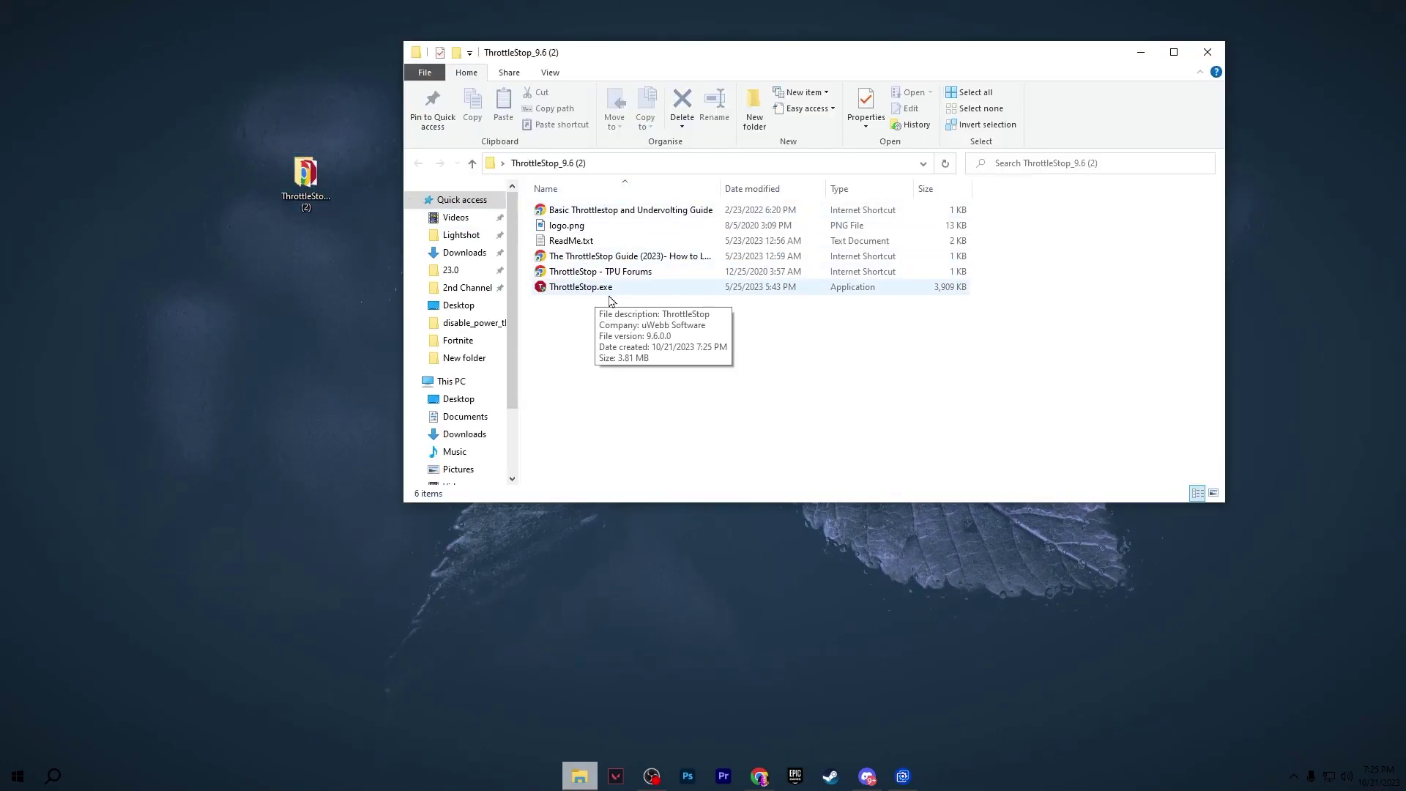
# Run ThrottleStop.exe as administrator, allow it to make changes, and accept its usage risk notice
pyautogui.rightClick(586, 289)
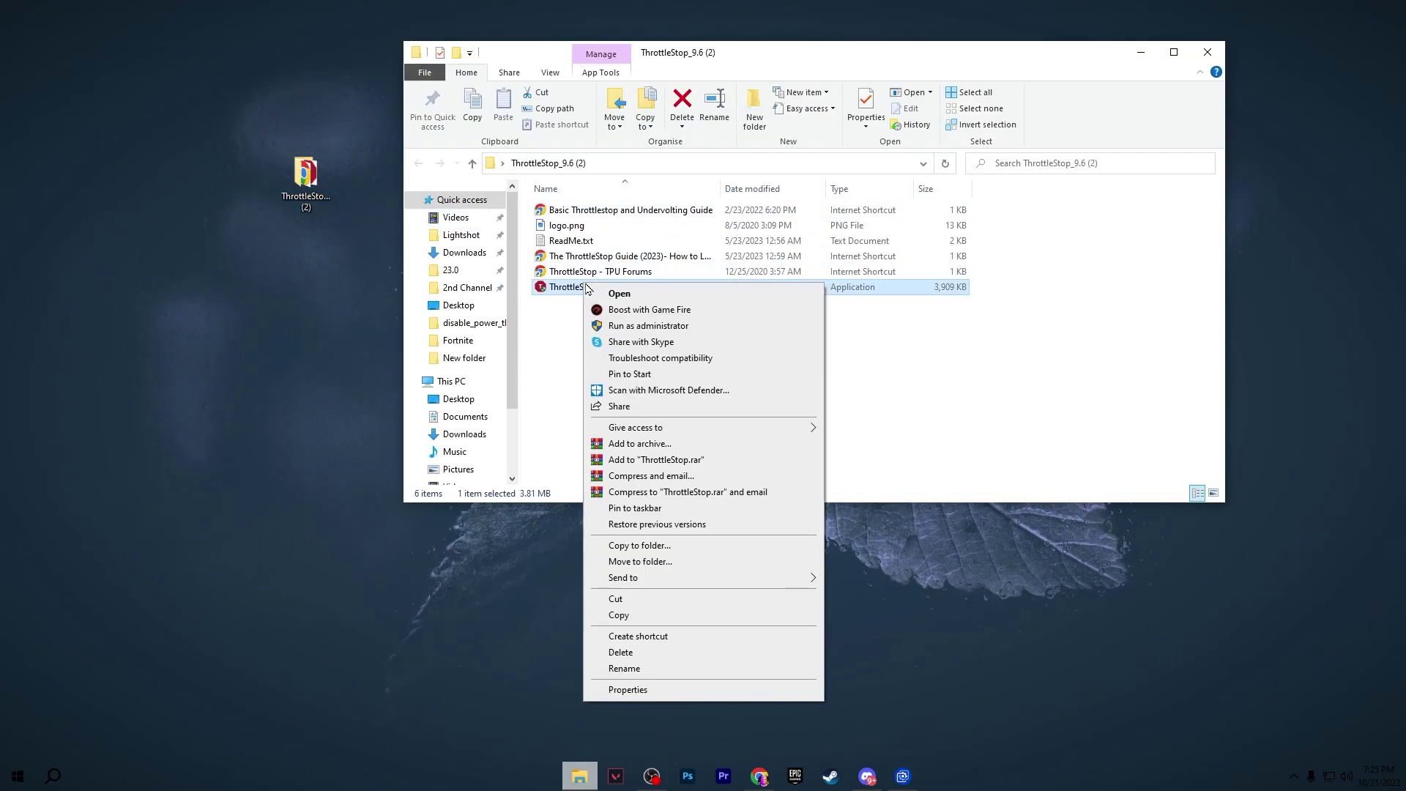
pyautogui.click(742, 334)
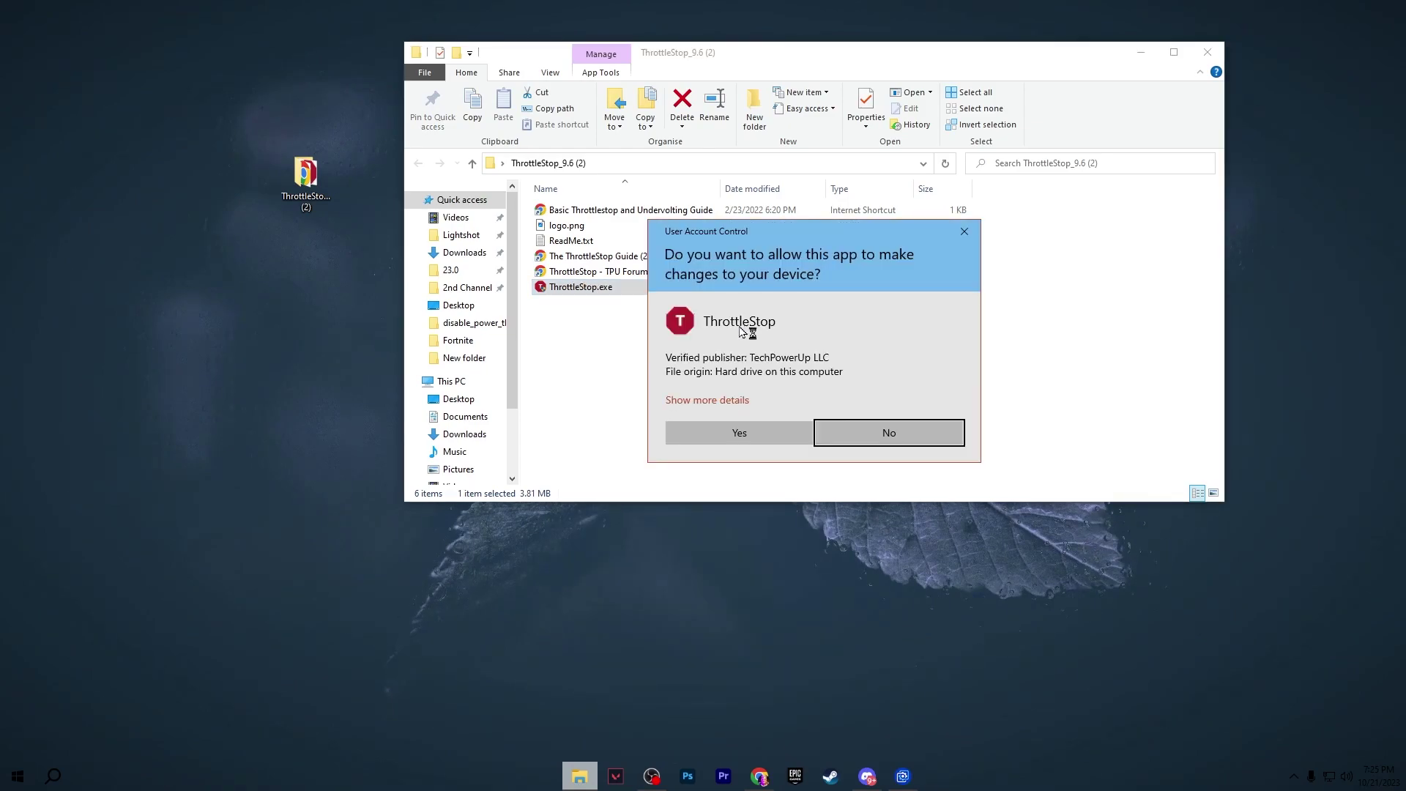
pyautogui.click(763, 443)
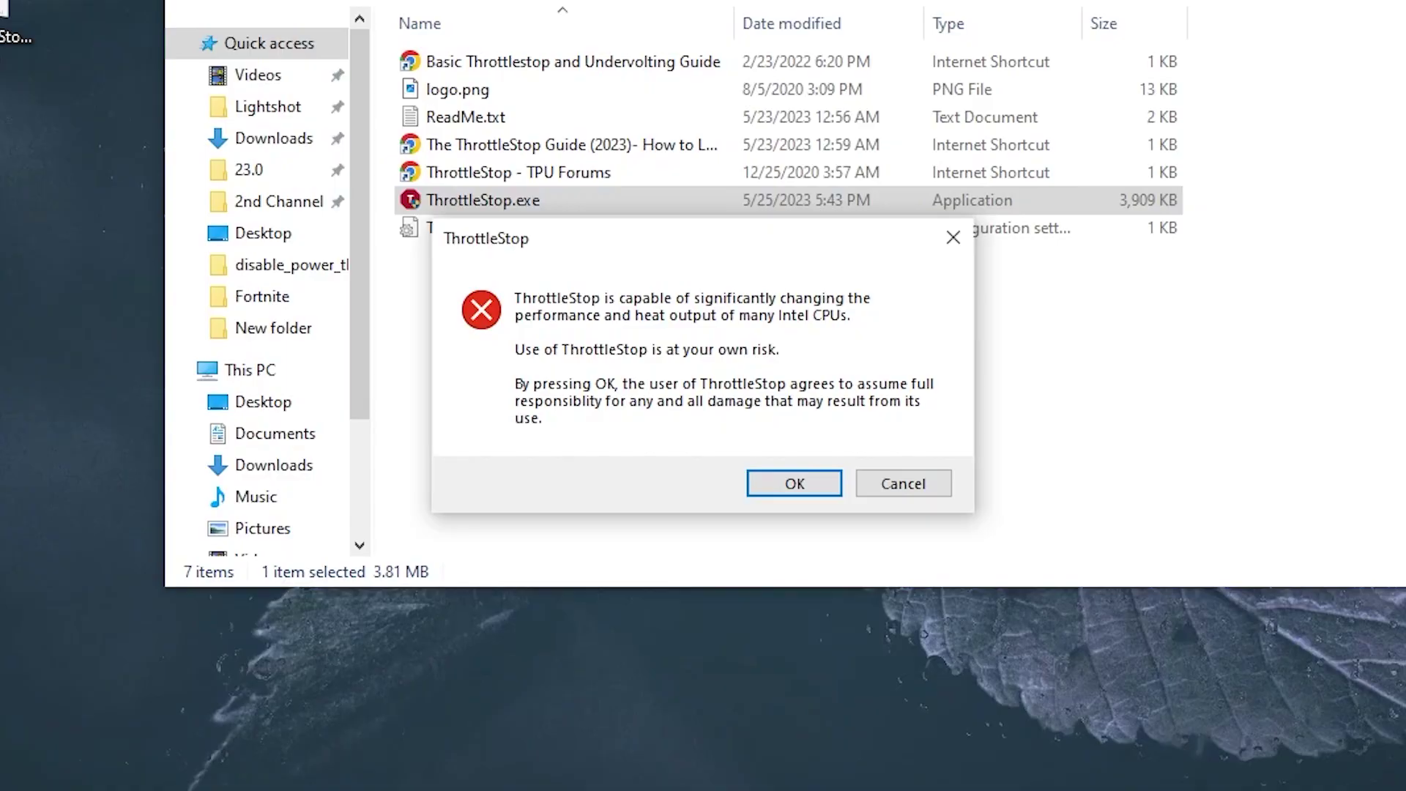
pyautogui.click(1141, 52)
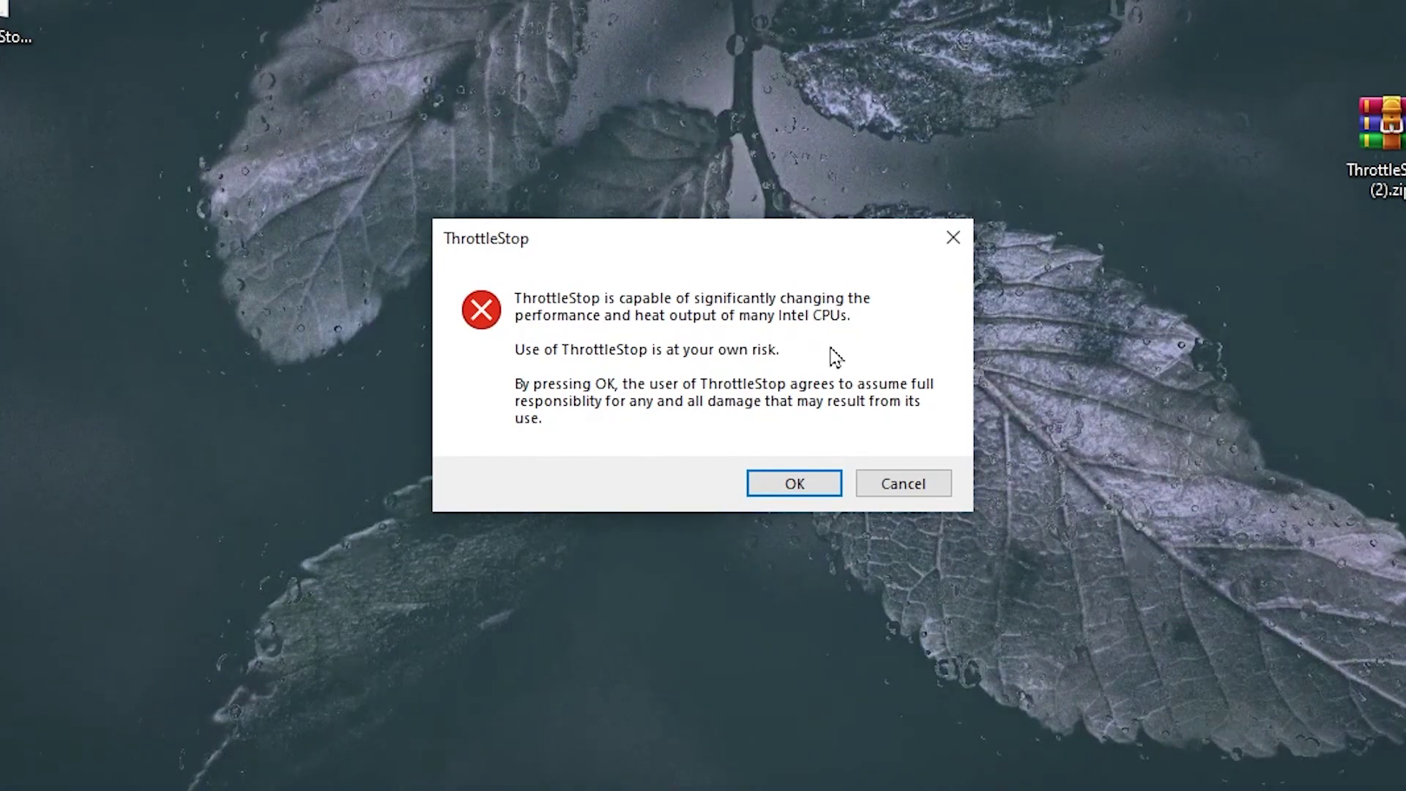
pyautogui.click(793, 485)
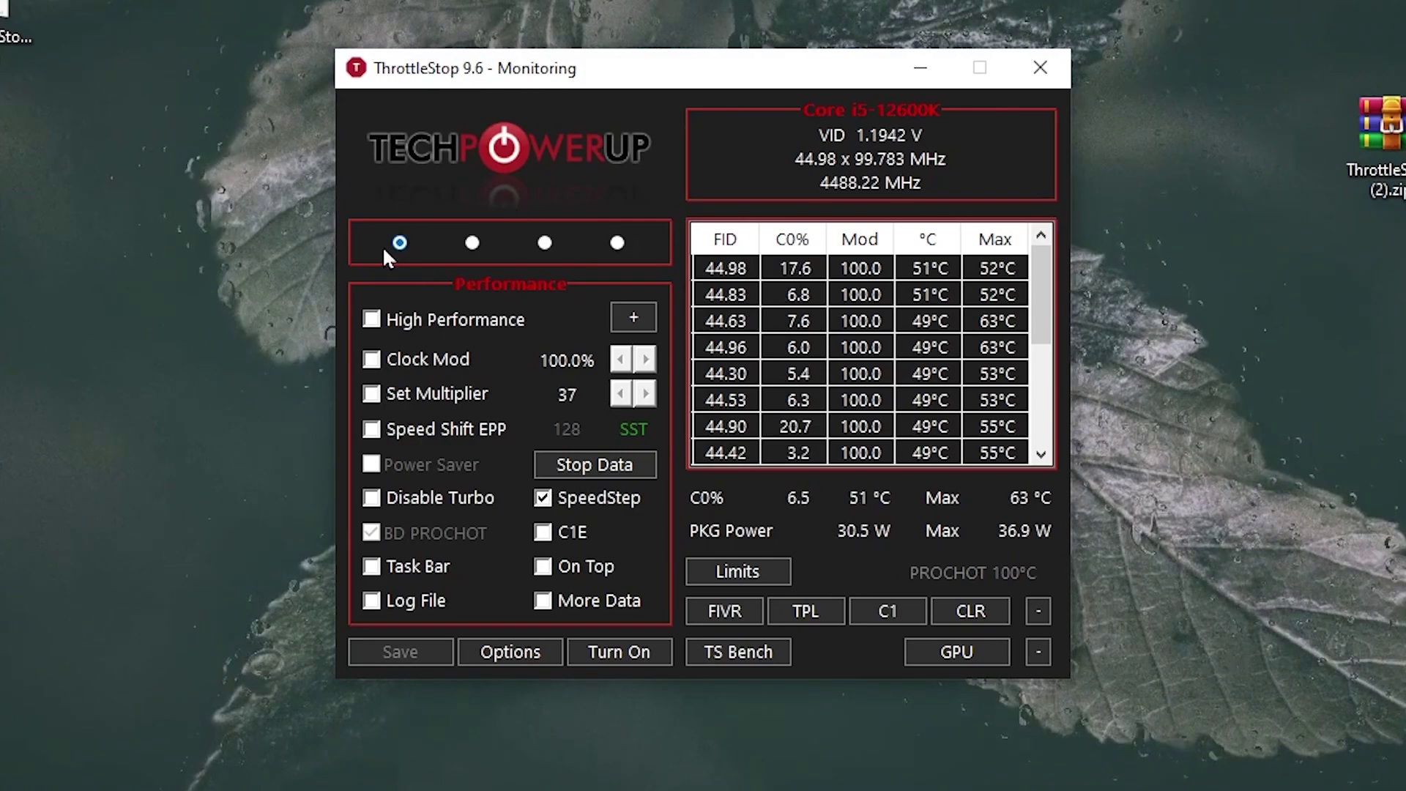
# Look through ThrottleStop's Game, Internet and Battery profiles
pyautogui.click(473, 244)
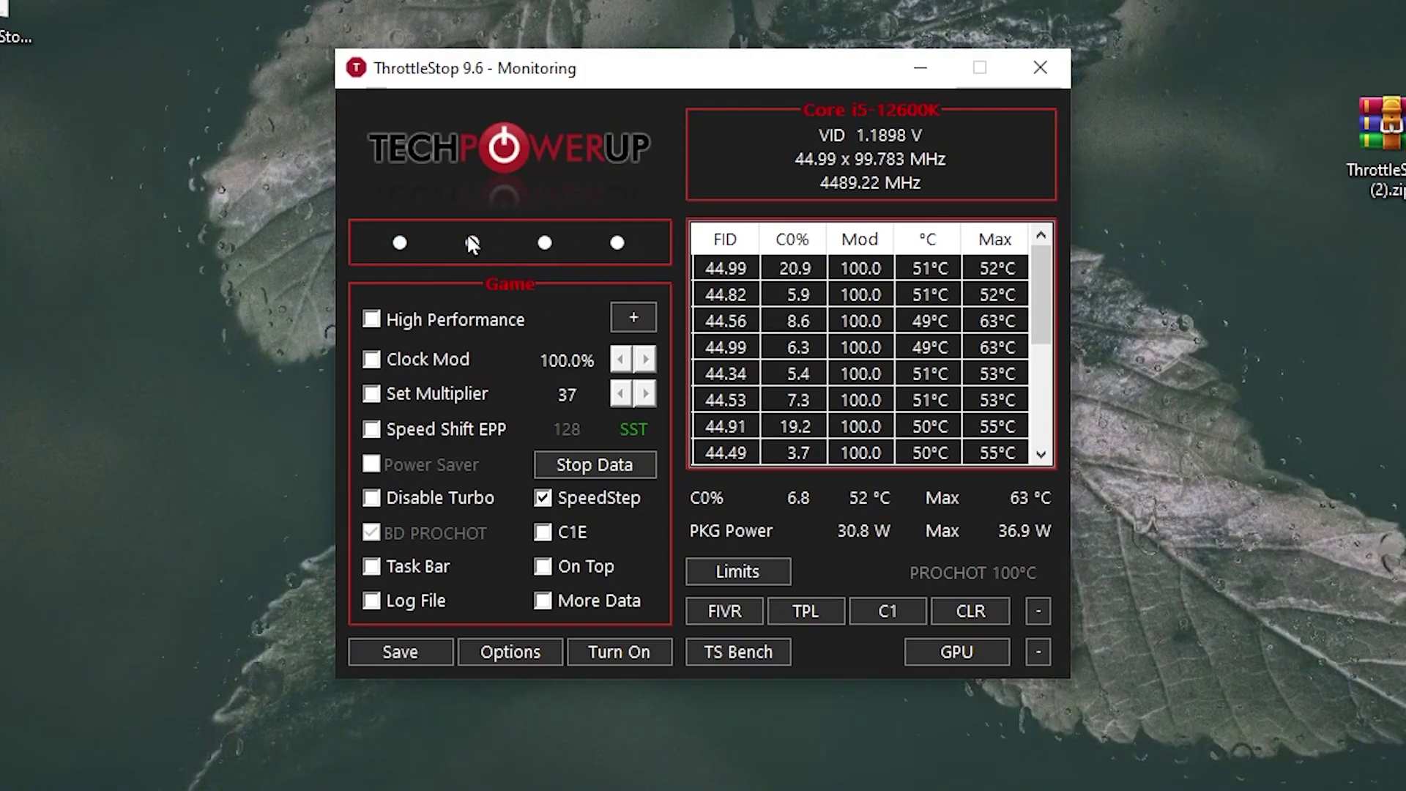
pyautogui.click(545, 242)
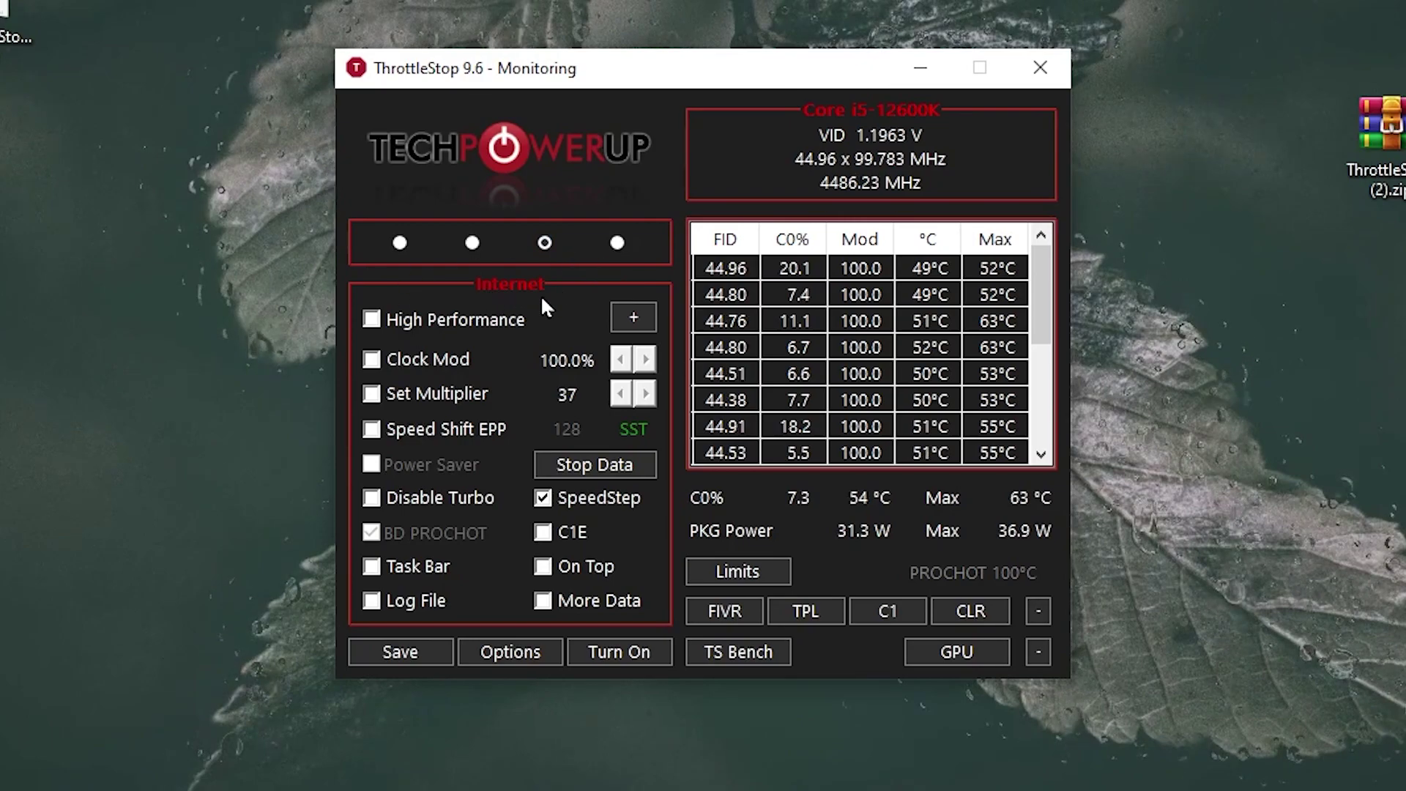
pyautogui.click(619, 242)
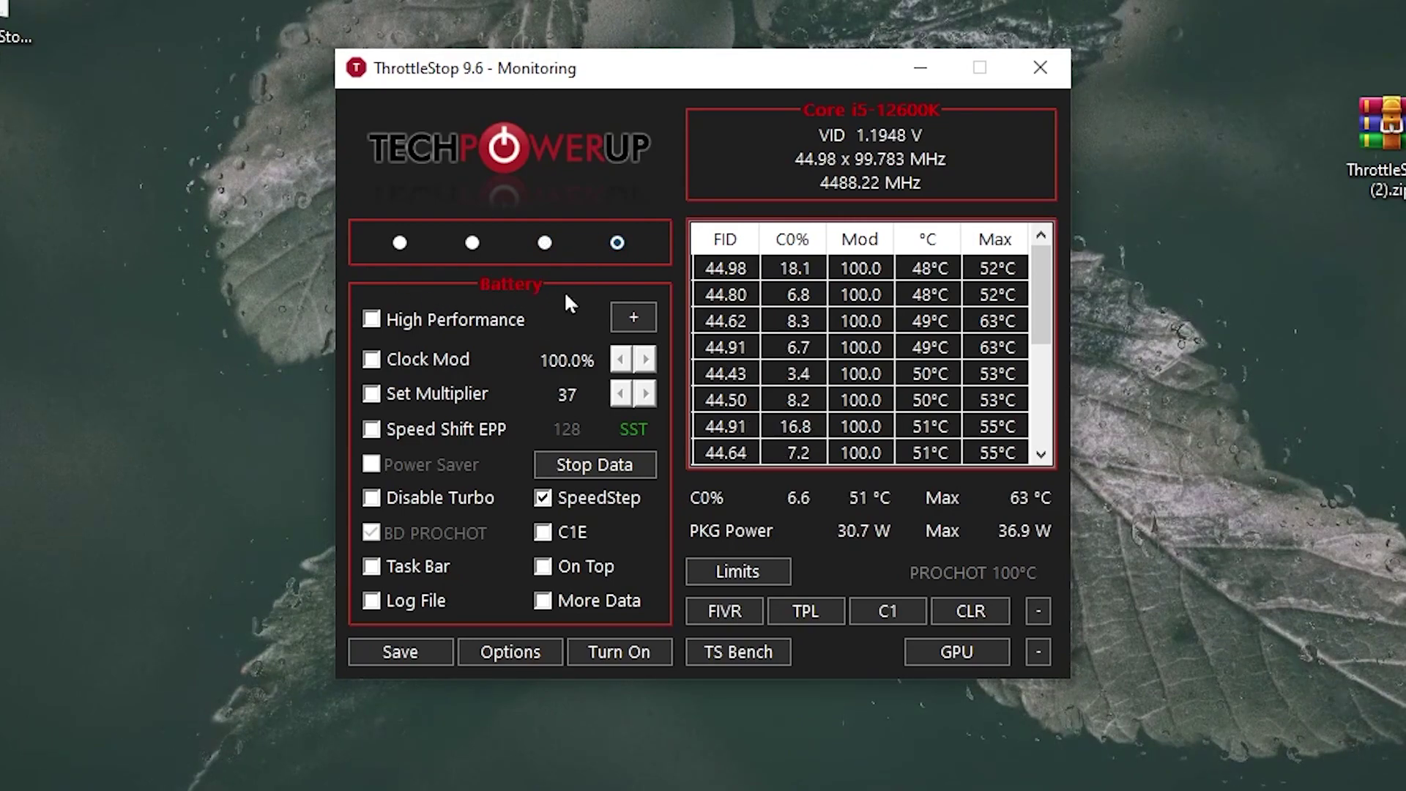
# Select the Game profile and enable its power plan option with the High Performance plan
pyautogui.click(473, 244)
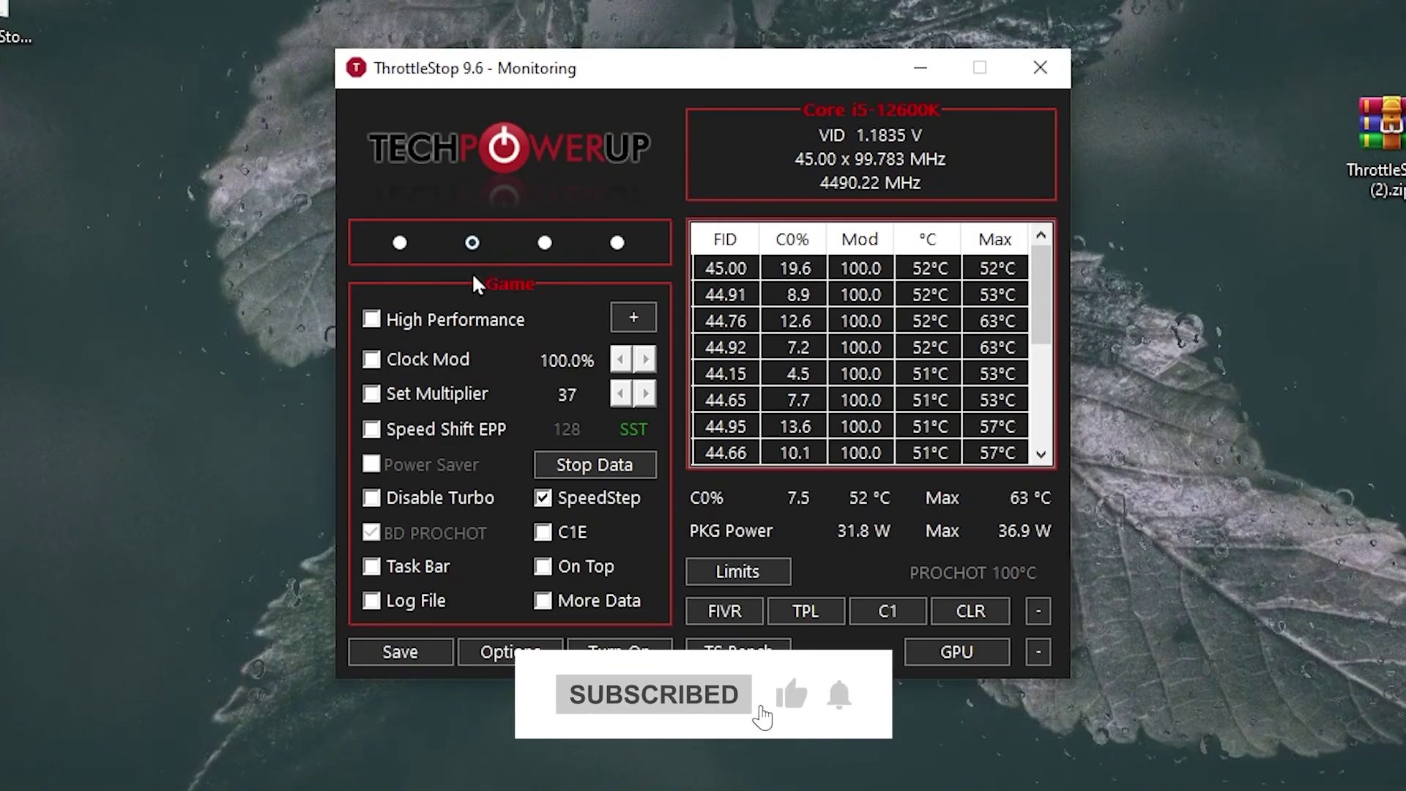
pyautogui.click(372, 319)
pyautogui.click(588, 320)
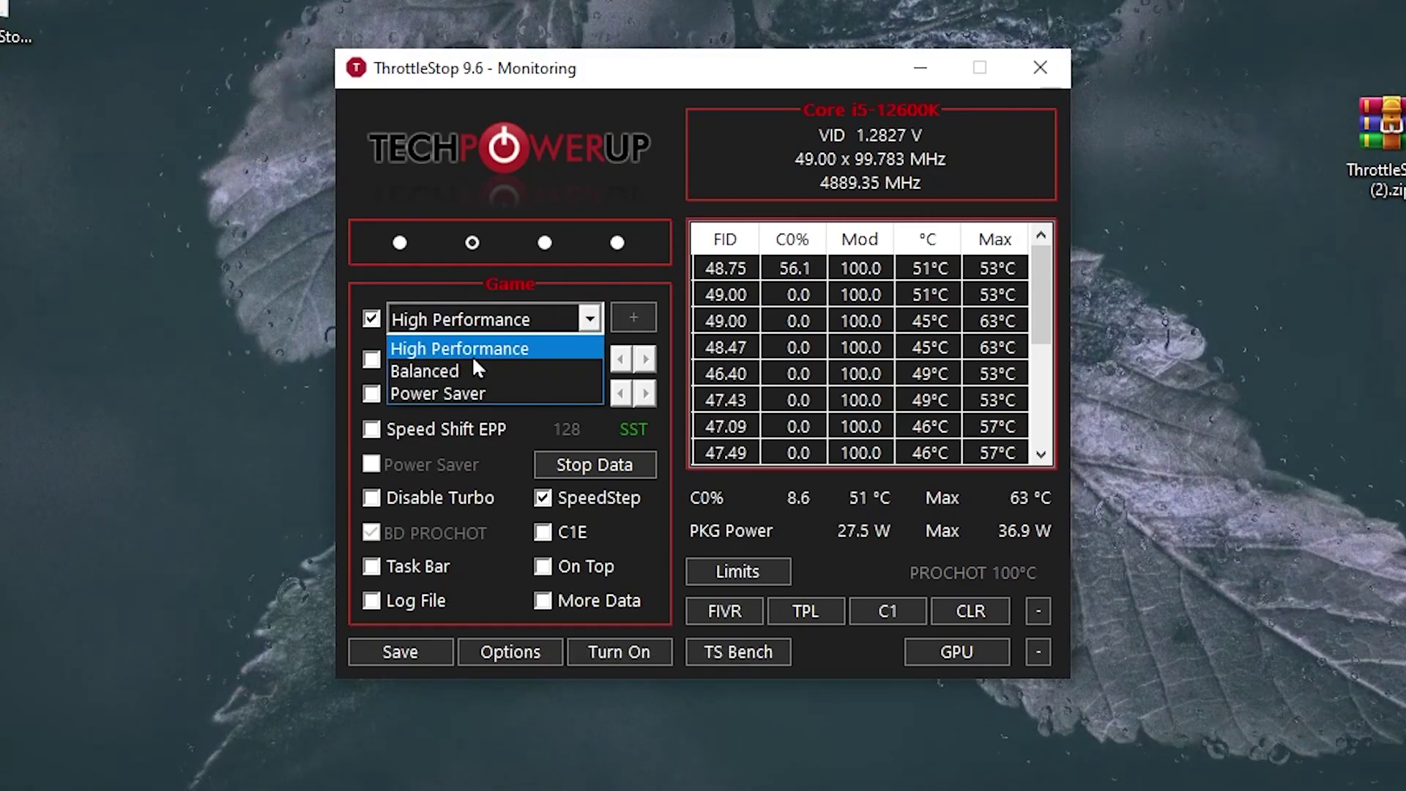
pyautogui.click(527, 349)
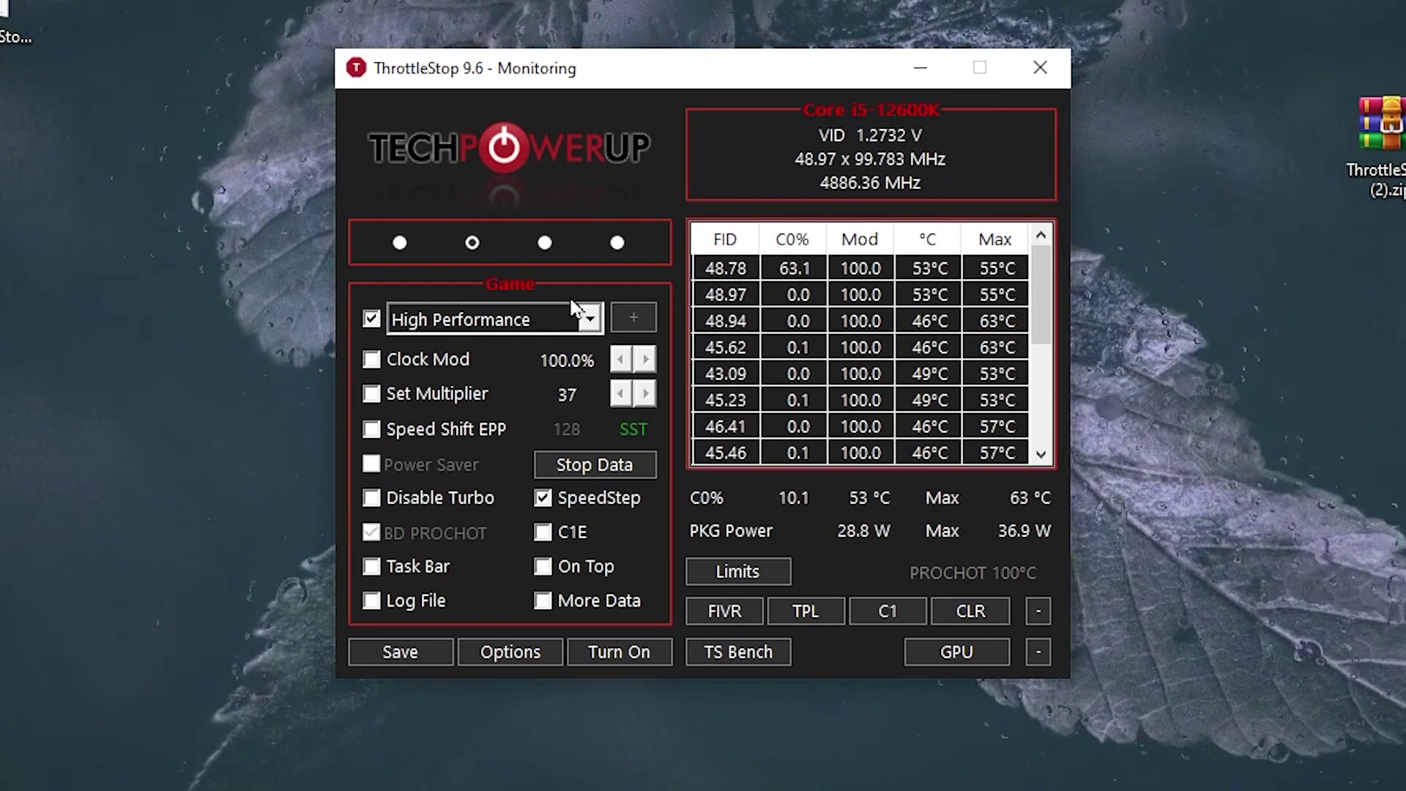
# Turn on ThrottleStop and save its settings, then close its window
pyautogui.click(619, 651)
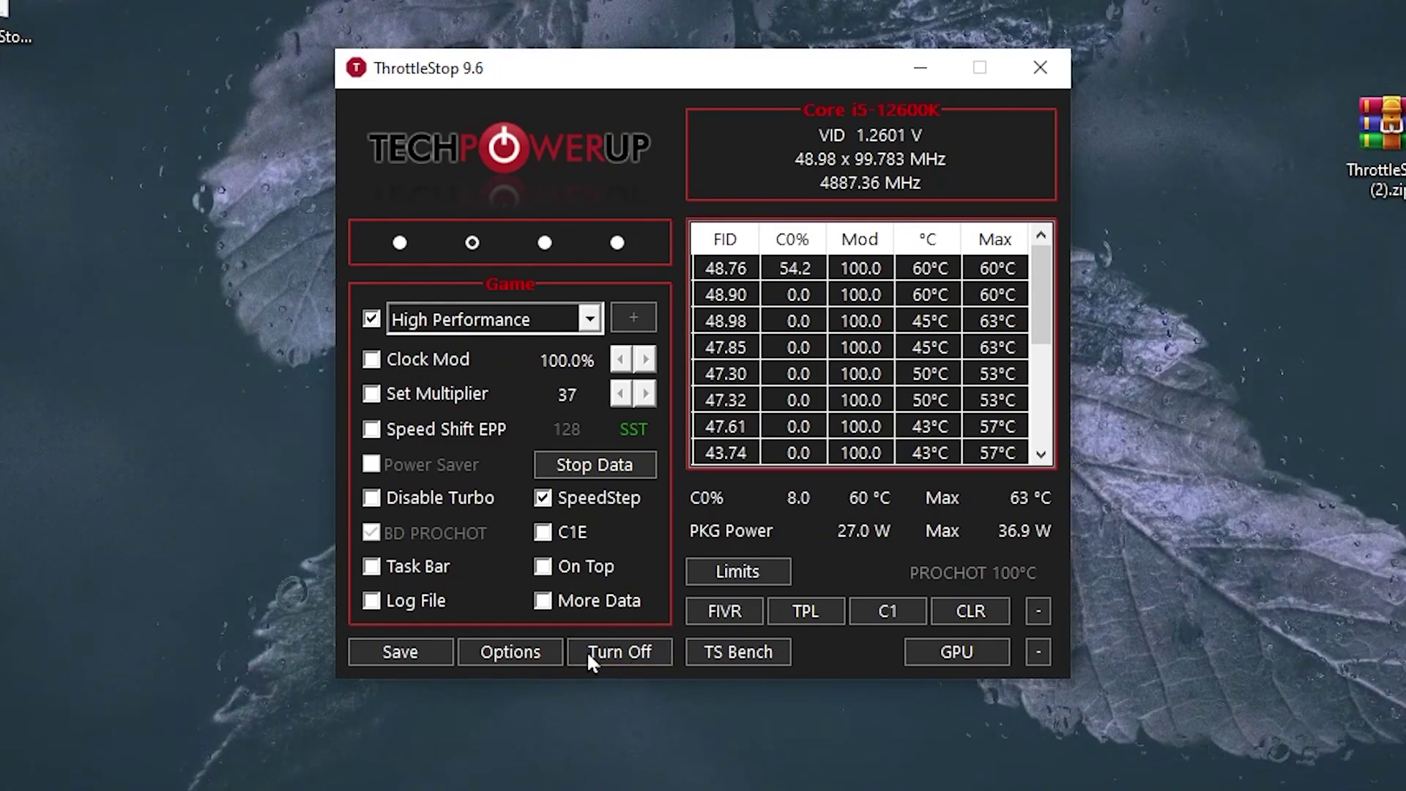
pyautogui.click(415, 649)
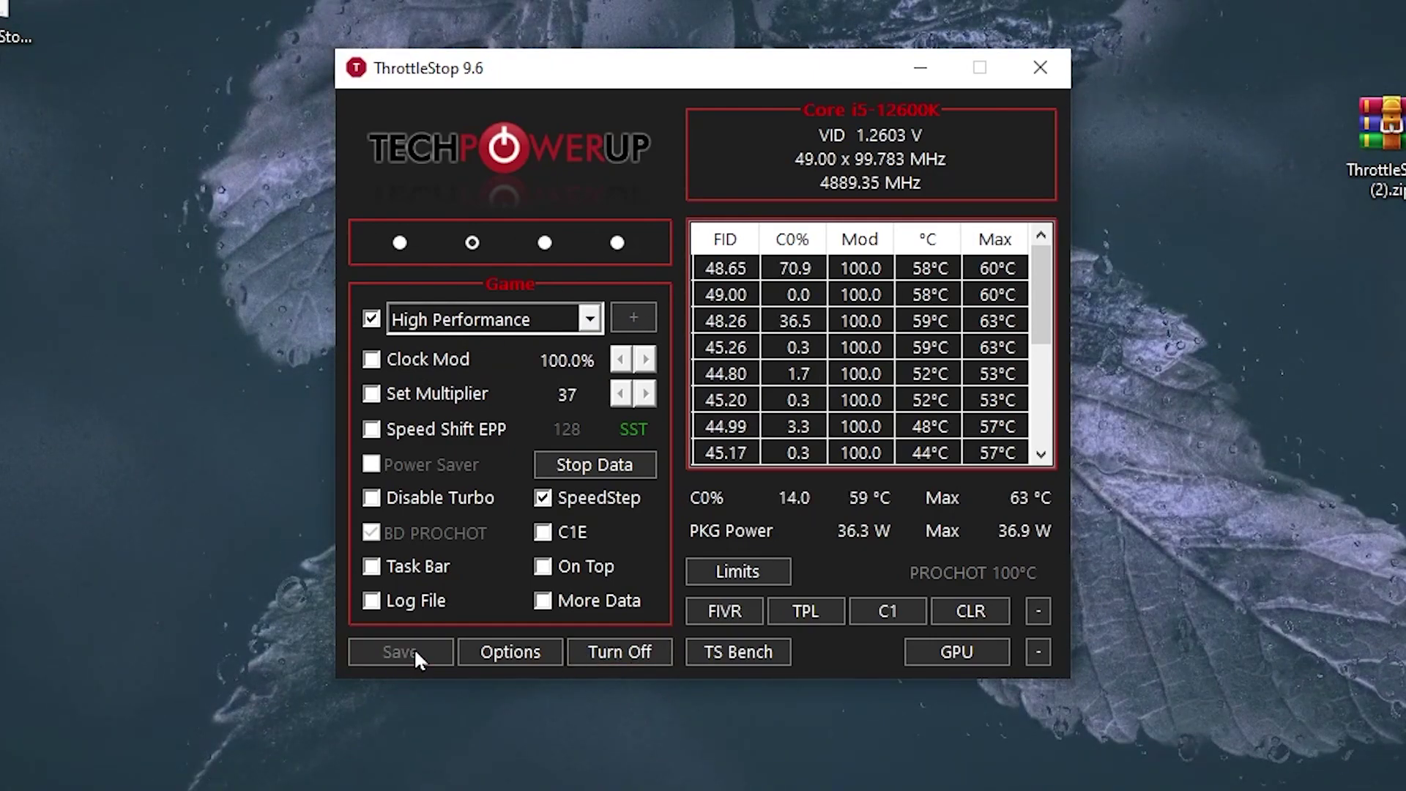
pyautogui.click(1040, 67)
pyautogui.click(1210, 765)
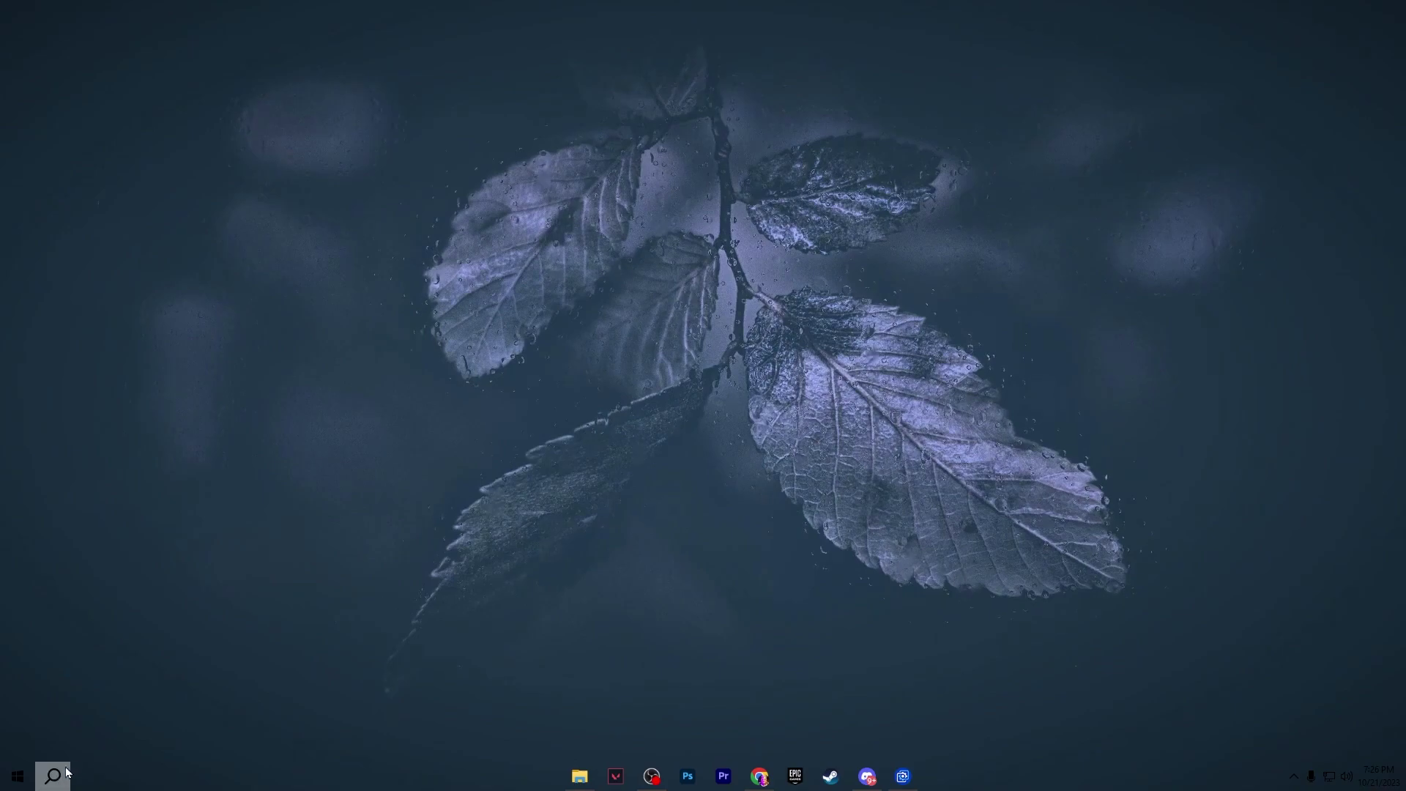
# Open the additional power settings from the Power & sleep settings and look over the available power plans
pyautogui.click(65, 774)
pyautogui.write('POWER')
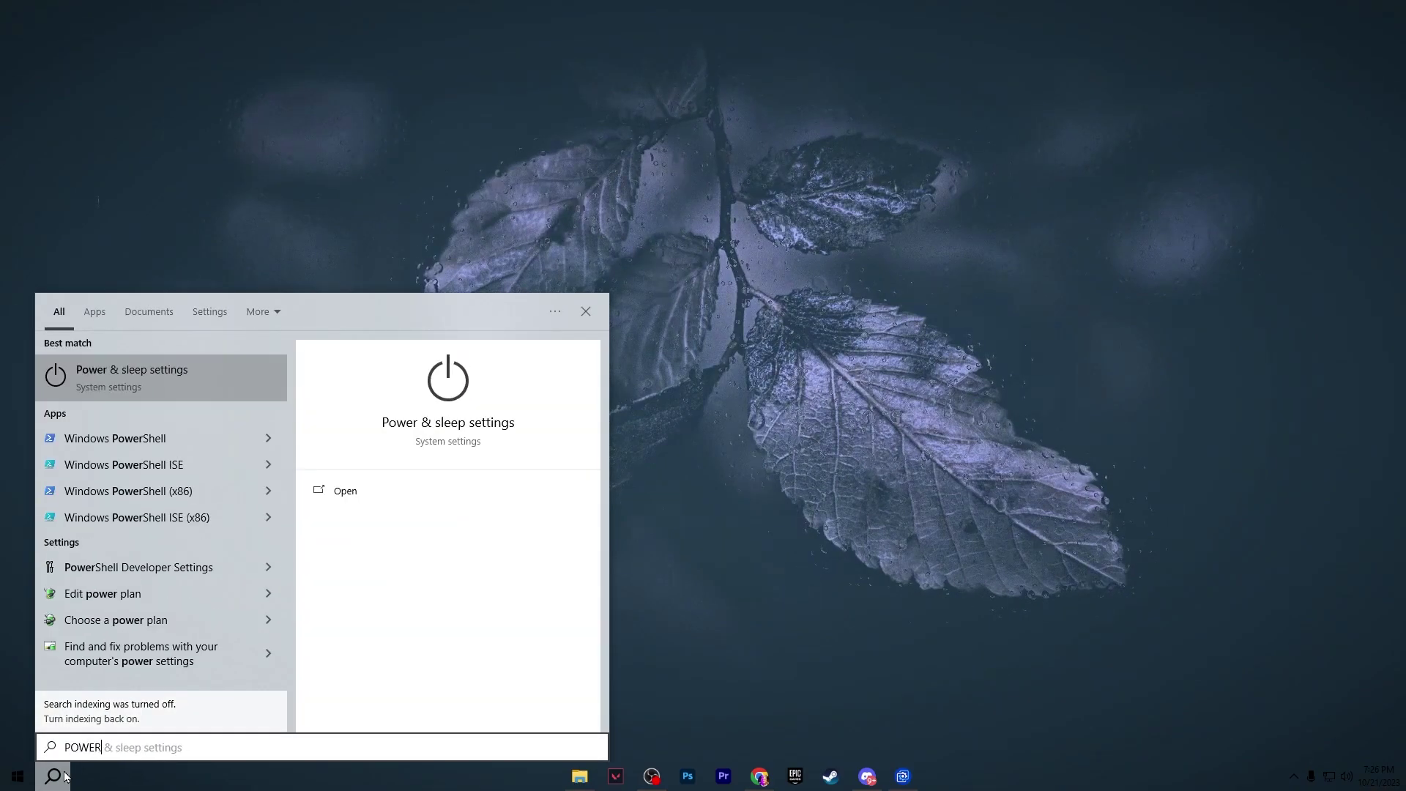
pyautogui.click(143, 371)
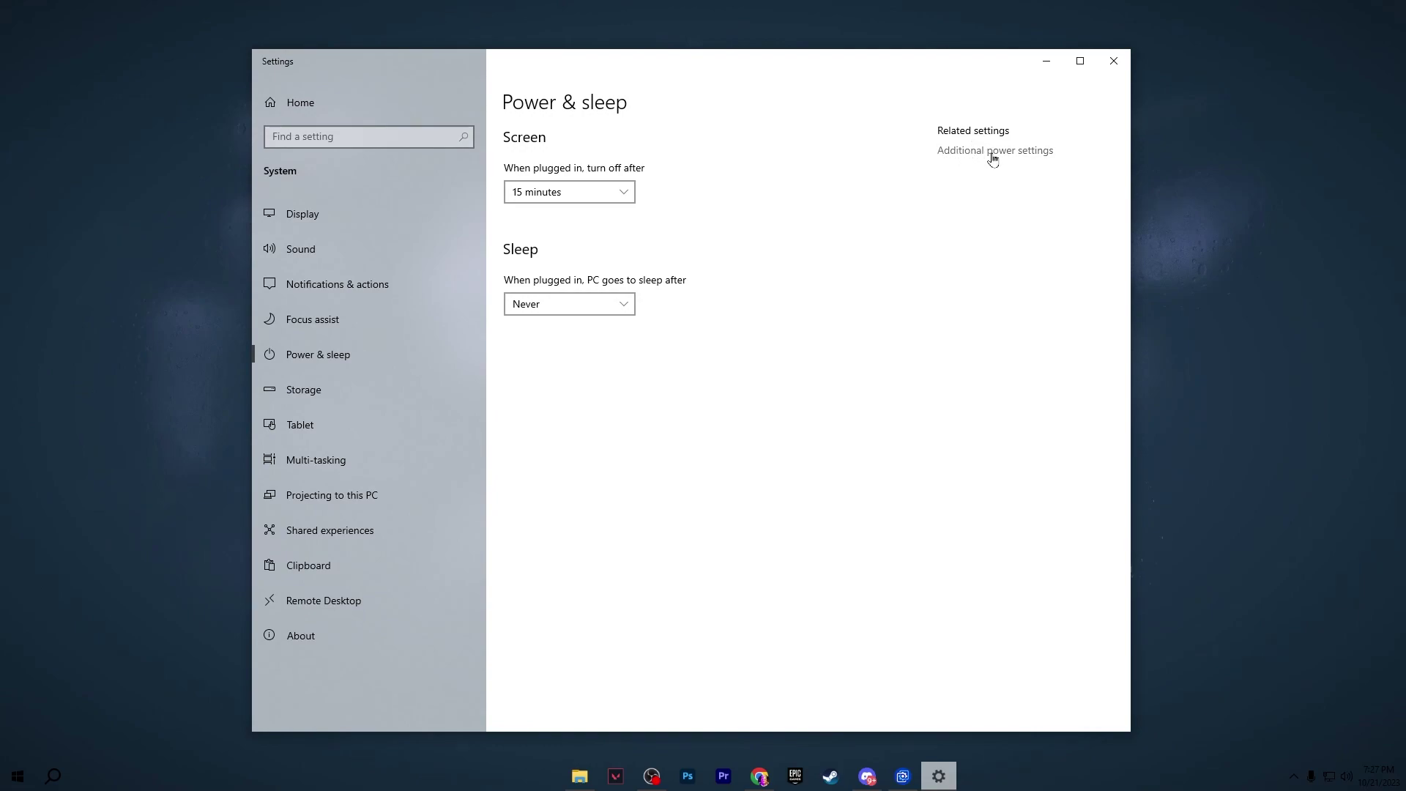
pyautogui.click(1043, 155)
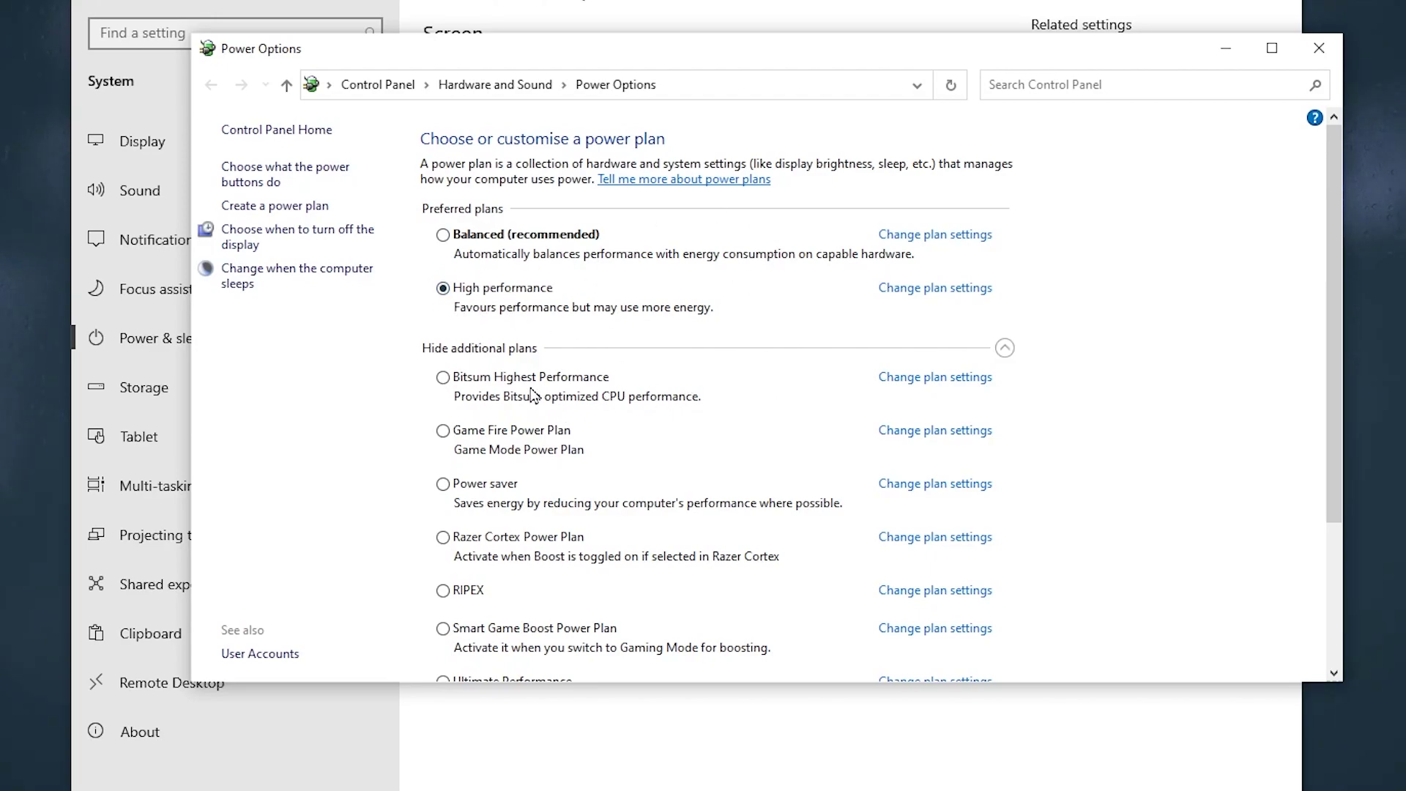
pyautogui.scroll(-3, 528, 487)
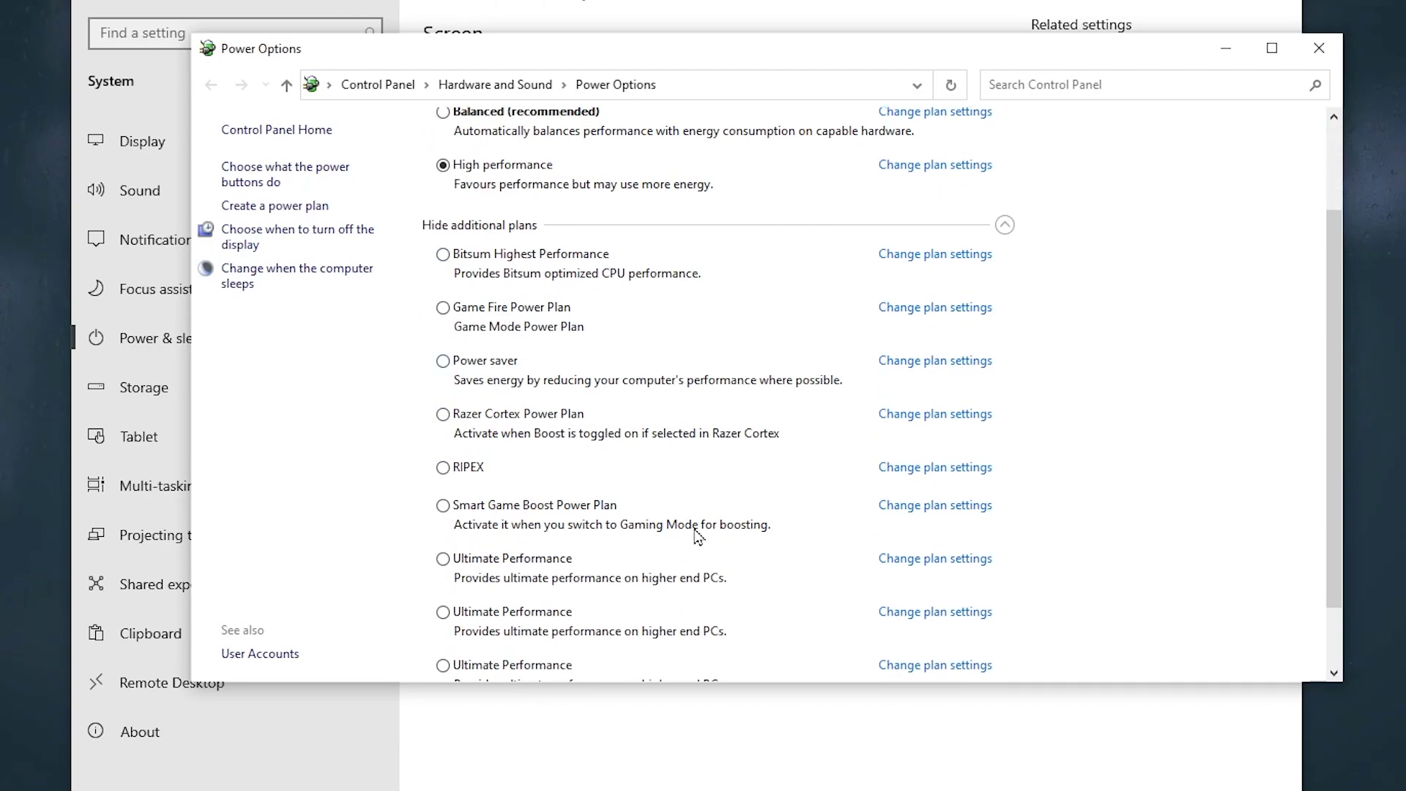
pyautogui.scroll(3, 804, 537)
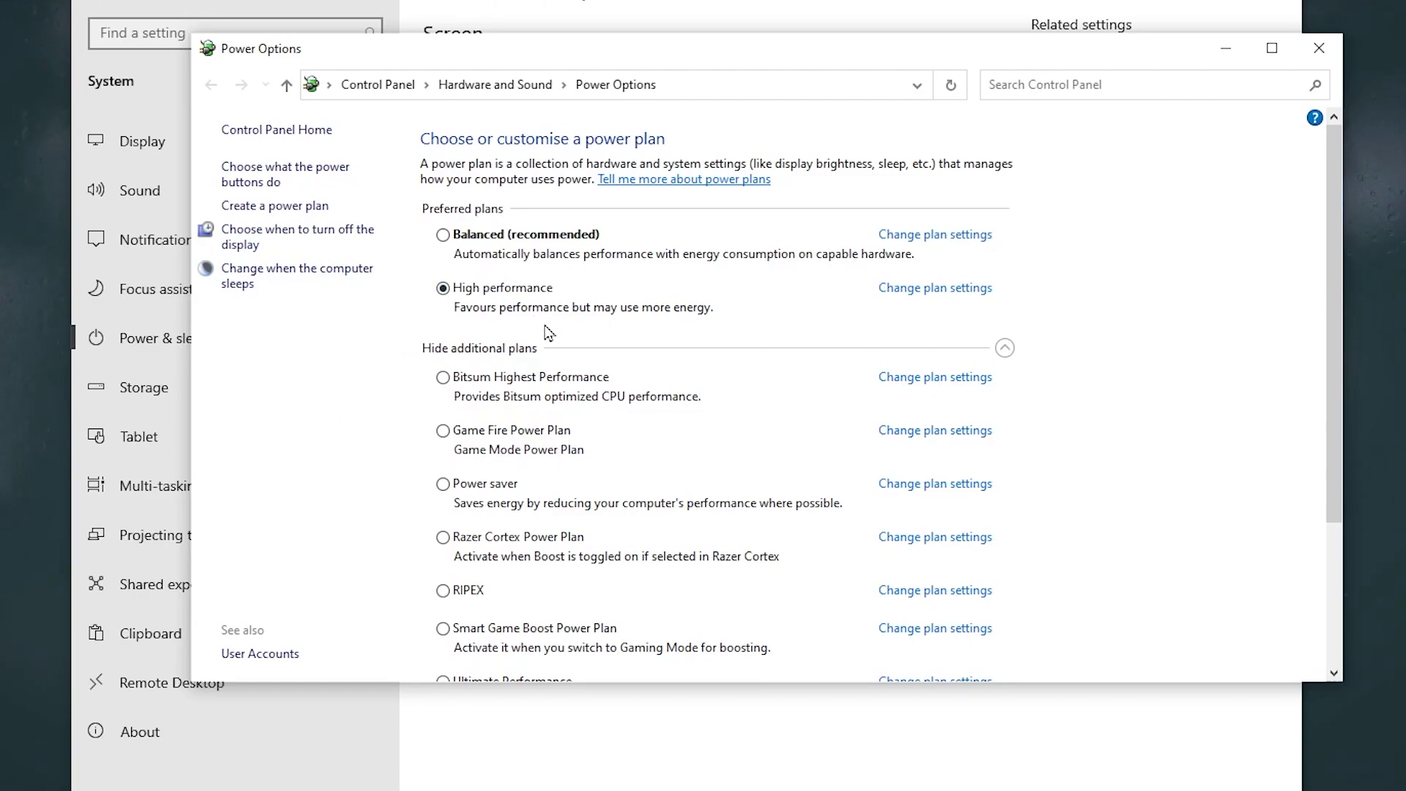
# Open the High performance plan's advanced power settings and examine the hard disk turn-off time
pyautogui.click(945, 290)
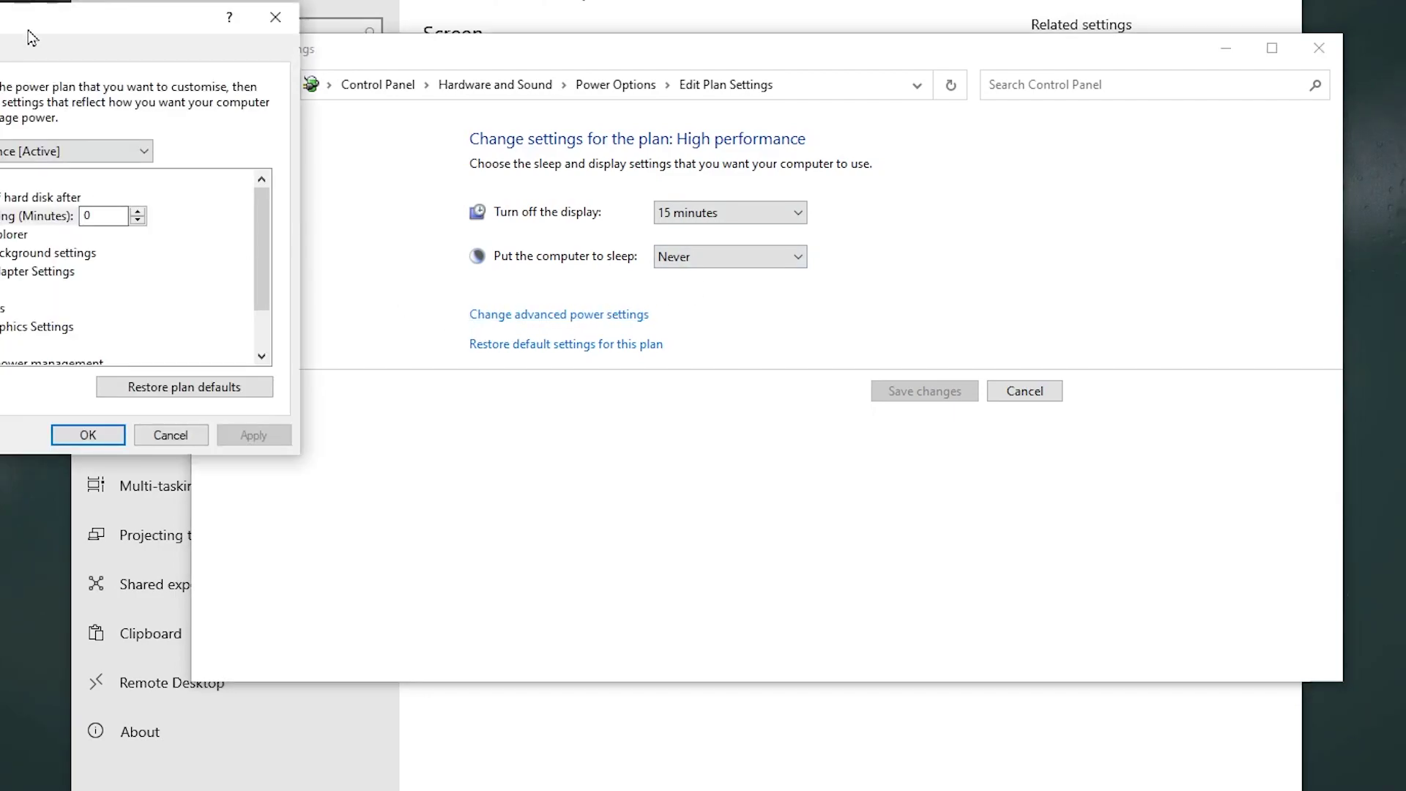
pyautogui.moveTo(40, 20); pyautogui.dragTo(629, 139)
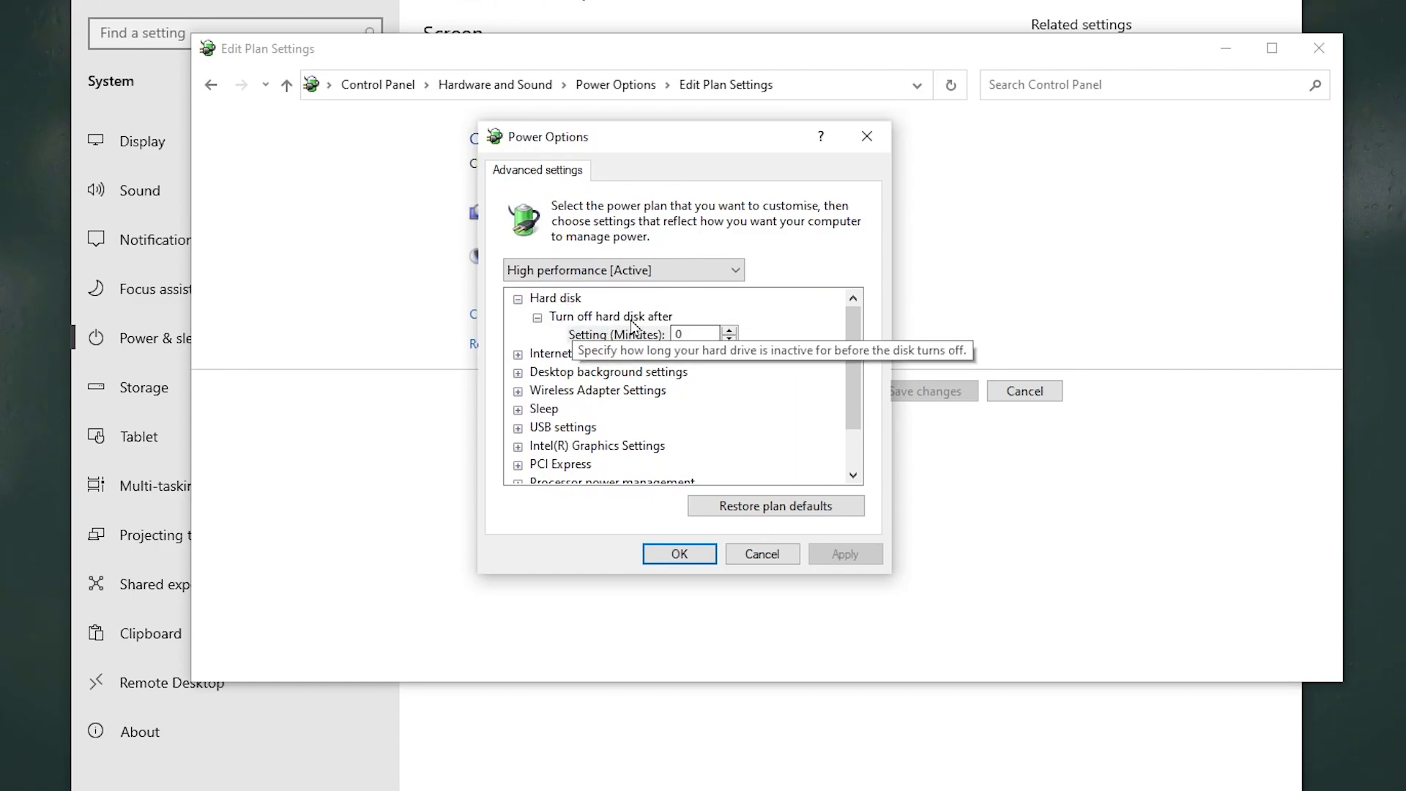
pyautogui.click(689, 335)
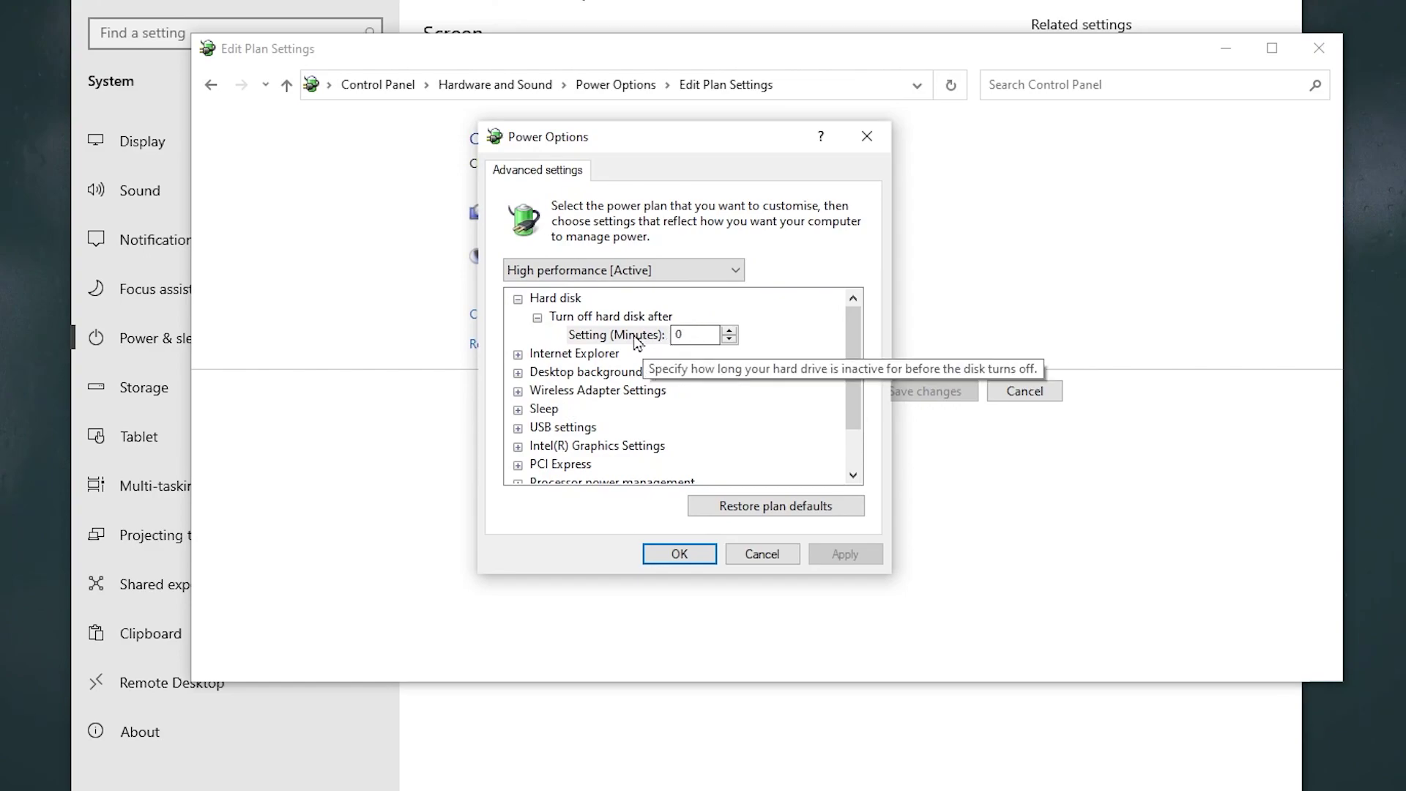
# Set USB selective suspend to Disabled in the High performance plan's USB settings
pyautogui.scroll(-1, 704, 293)
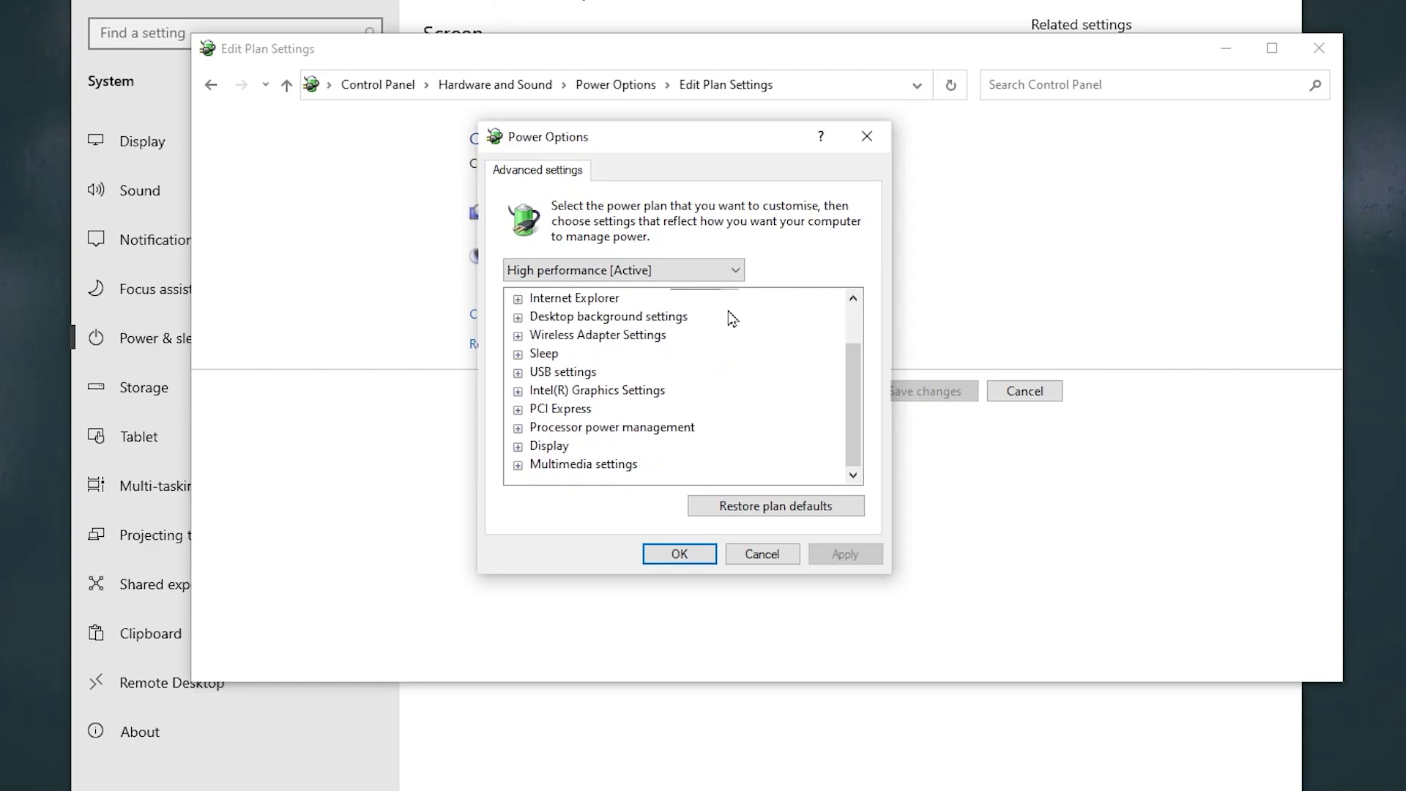
pyautogui.click(518, 373)
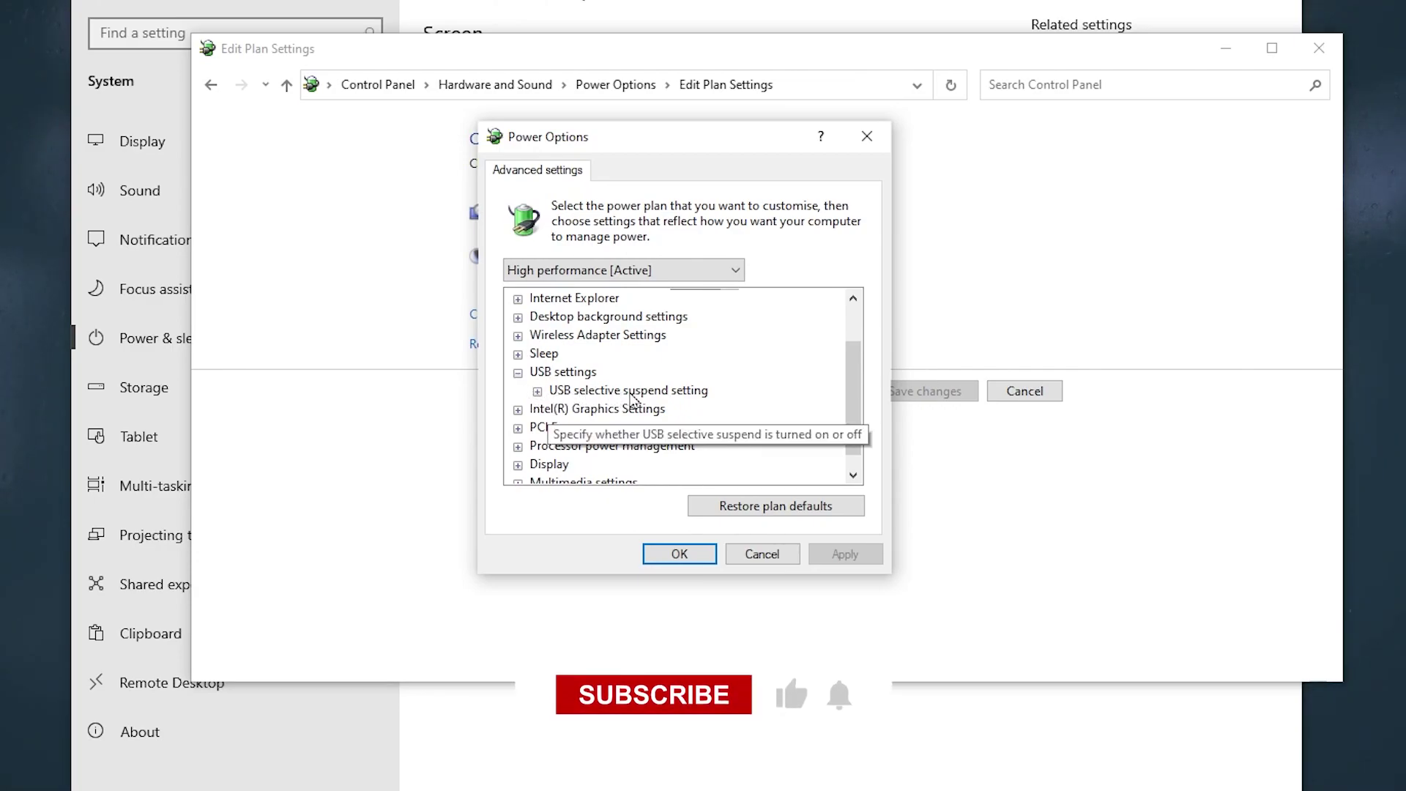
pyautogui.click(537, 392)
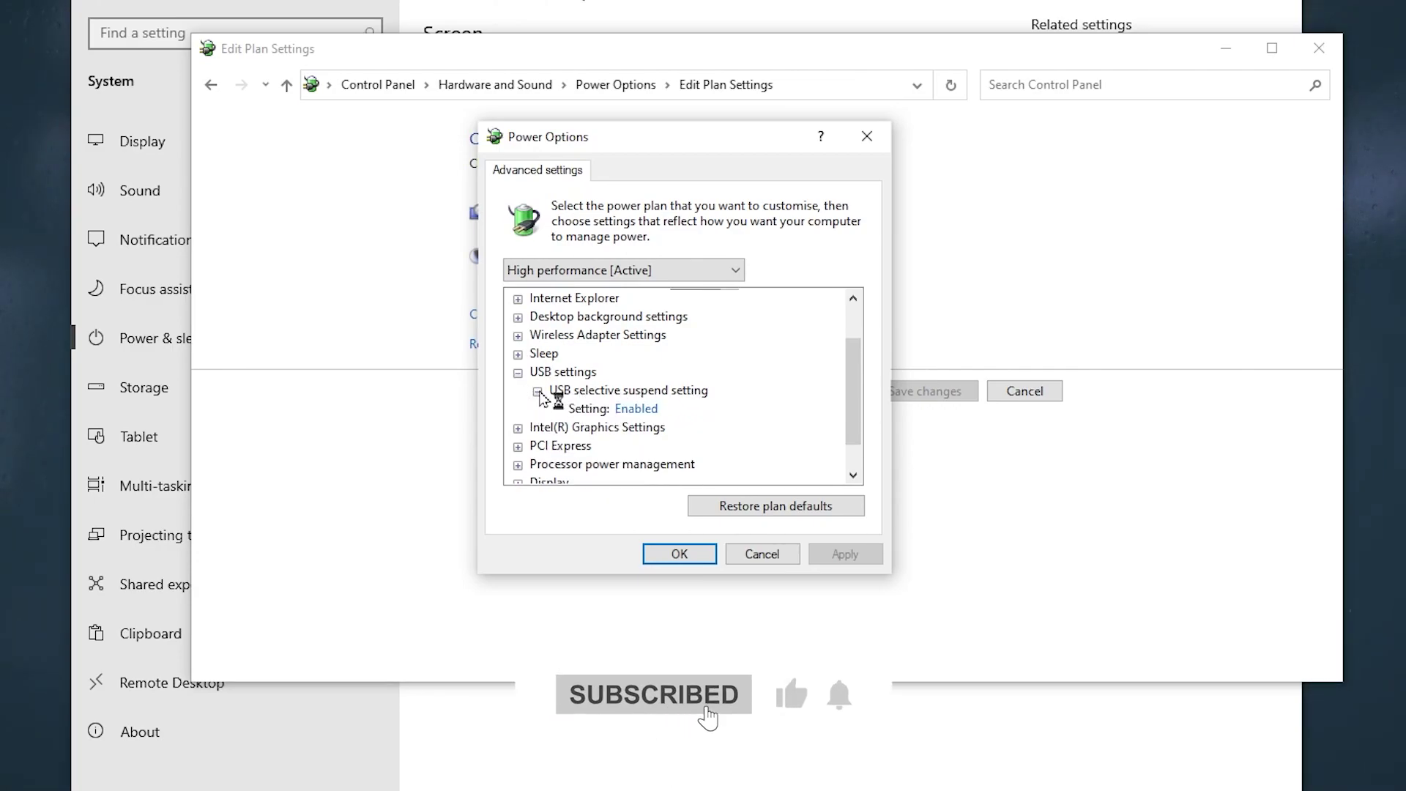
pyautogui.click(637, 409)
pyautogui.click(654, 410)
pyautogui.click(651, 429)
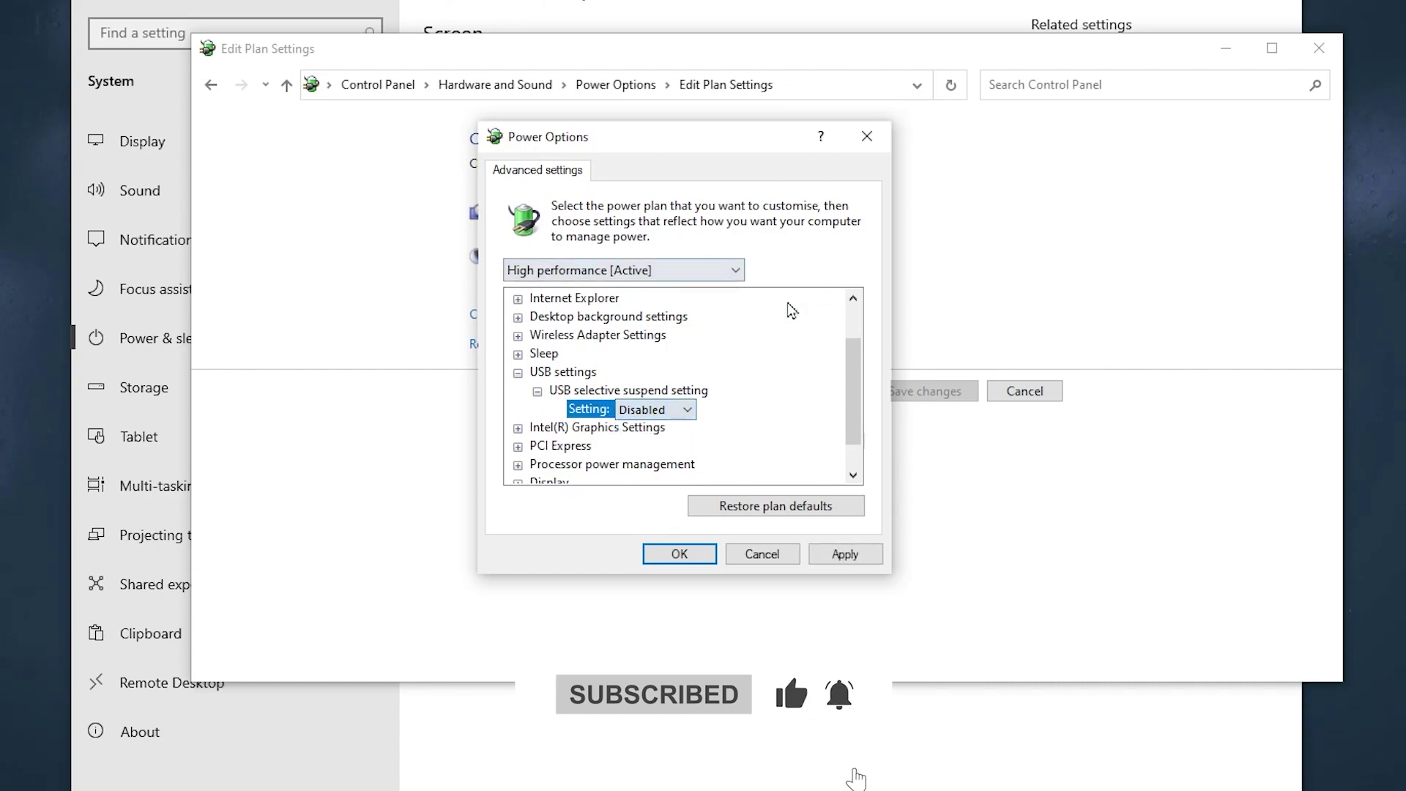
# Check the minimum and maximum processor states under Processor power management, then accept the advanced power settings and close the windows
pyautogui.scroll(-1, 779, 351)
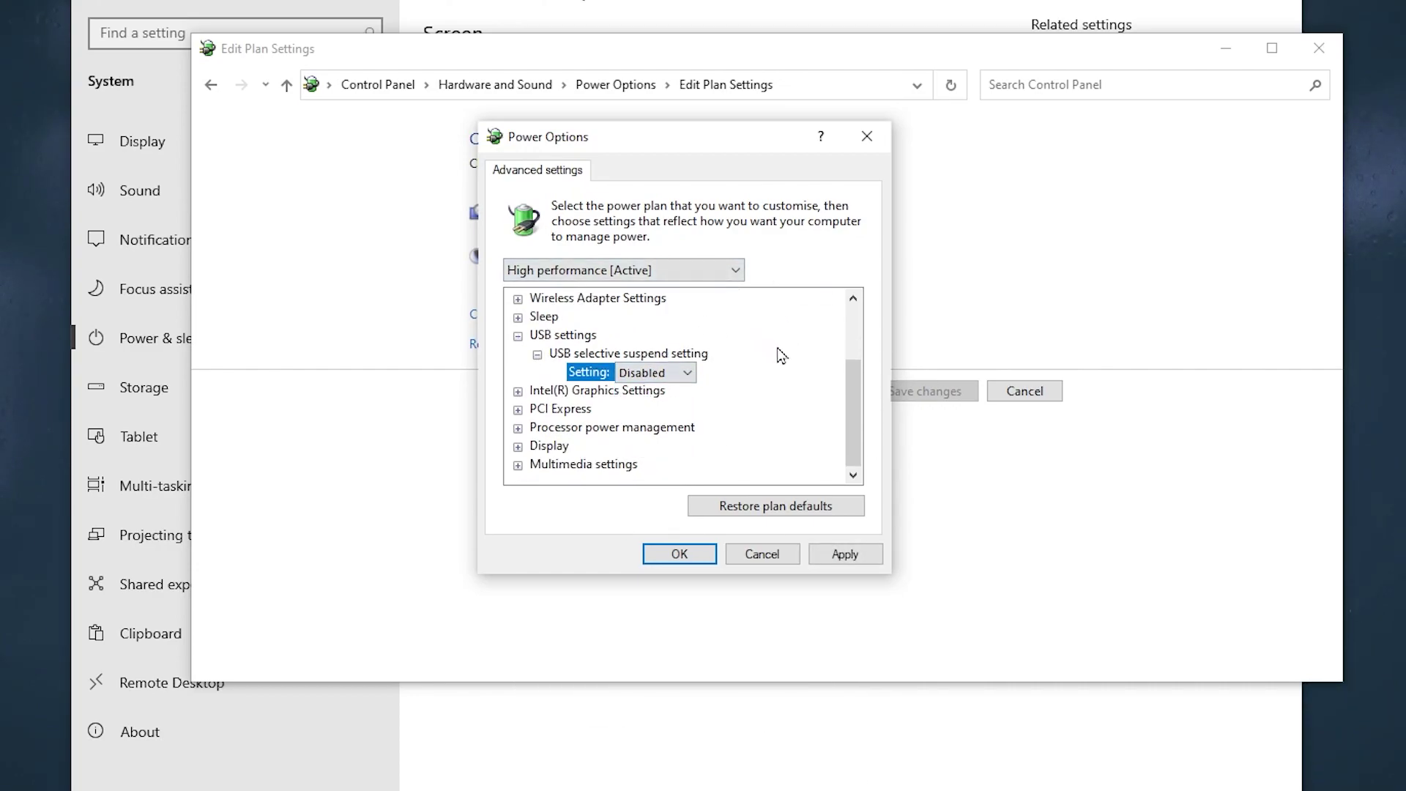
pyautogui.click(518, 429)
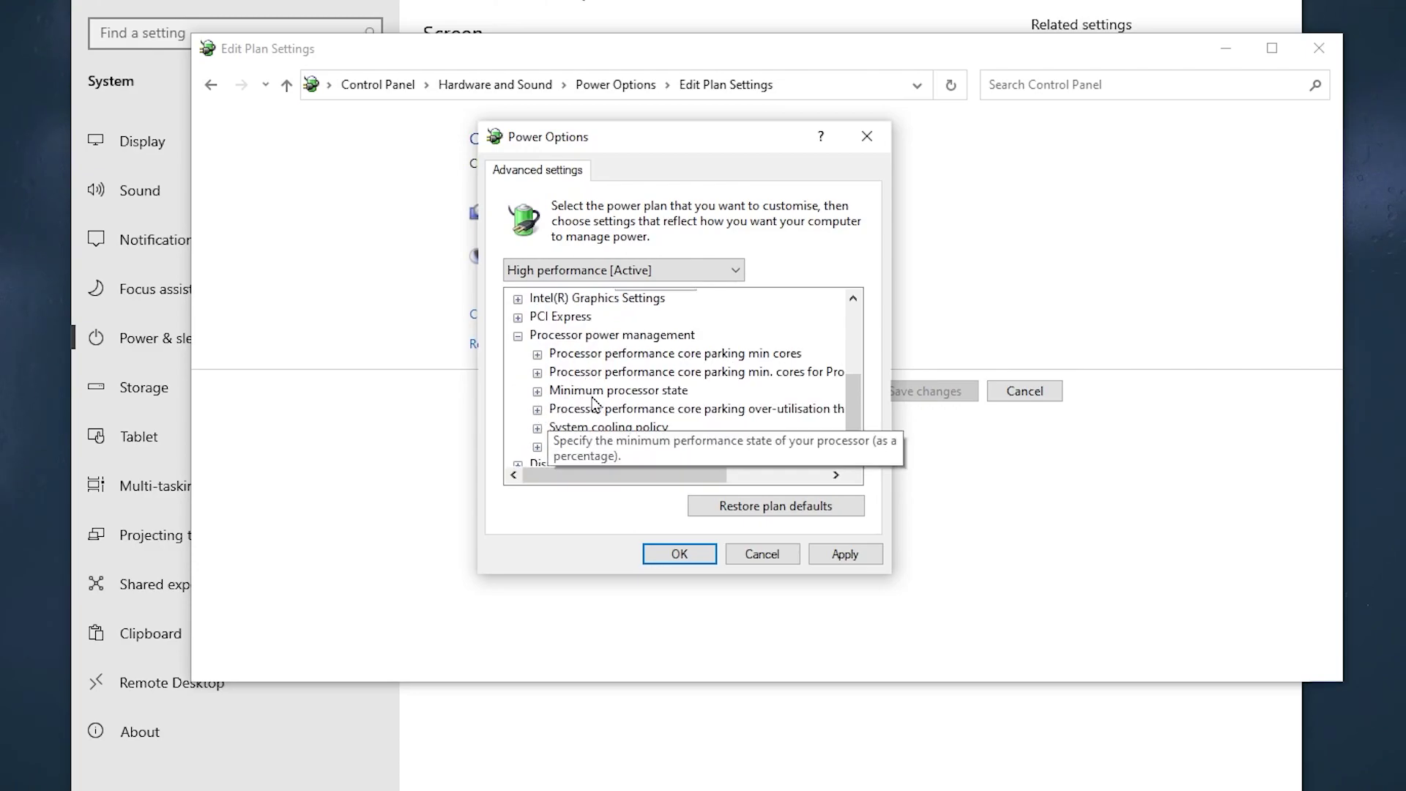
pyautogui.click(537, 391)
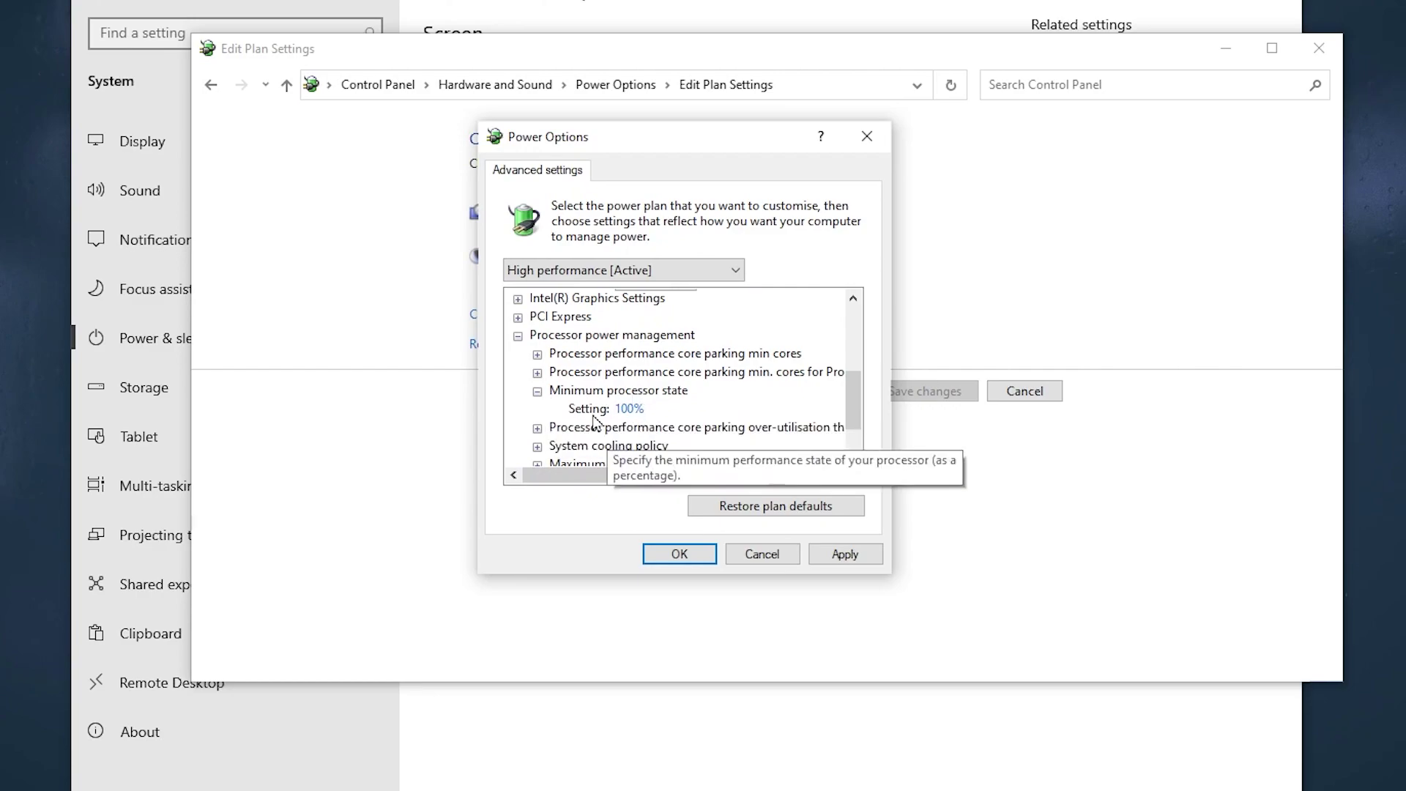
pyautogui.scroll(-1, 608, 374)
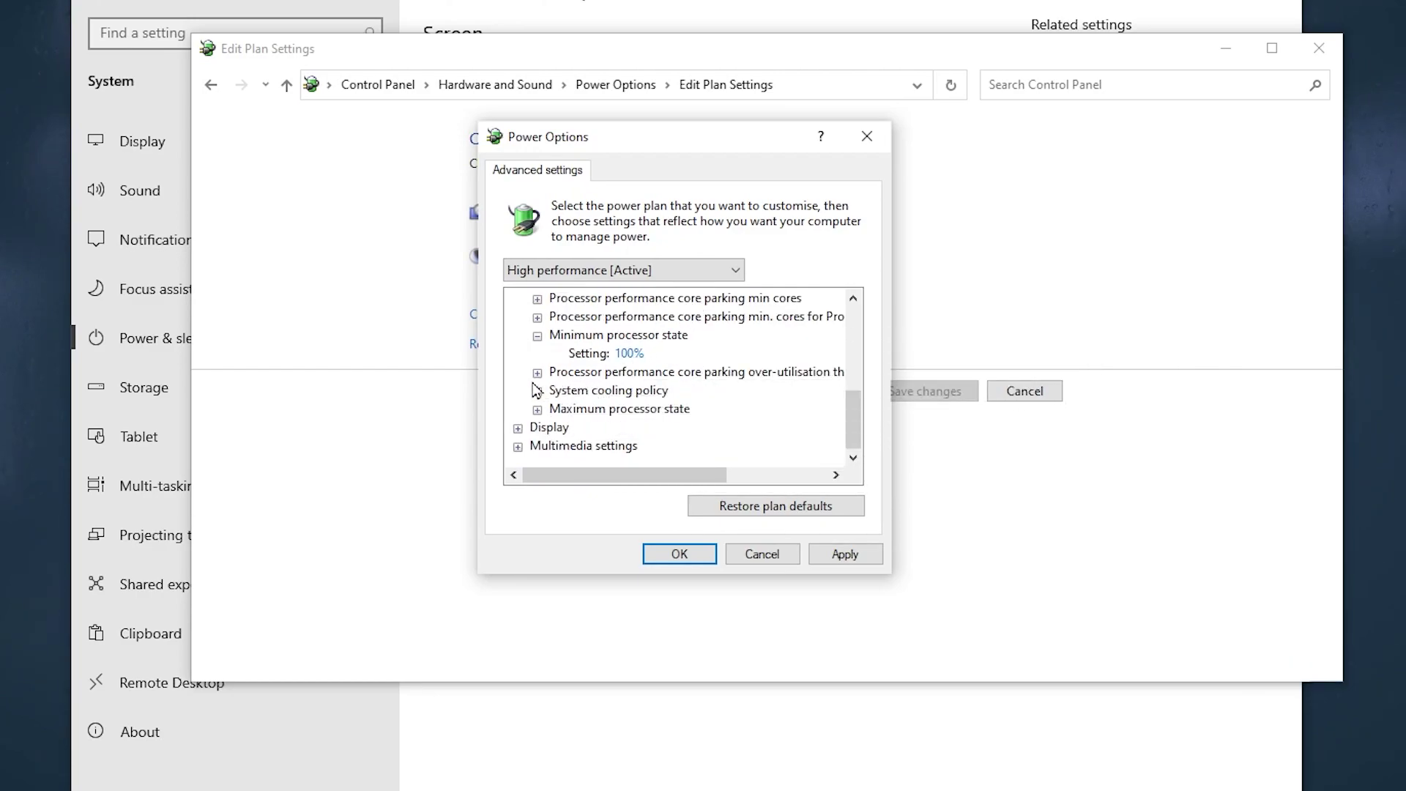
pyautogui.doubleClick(675, 412)
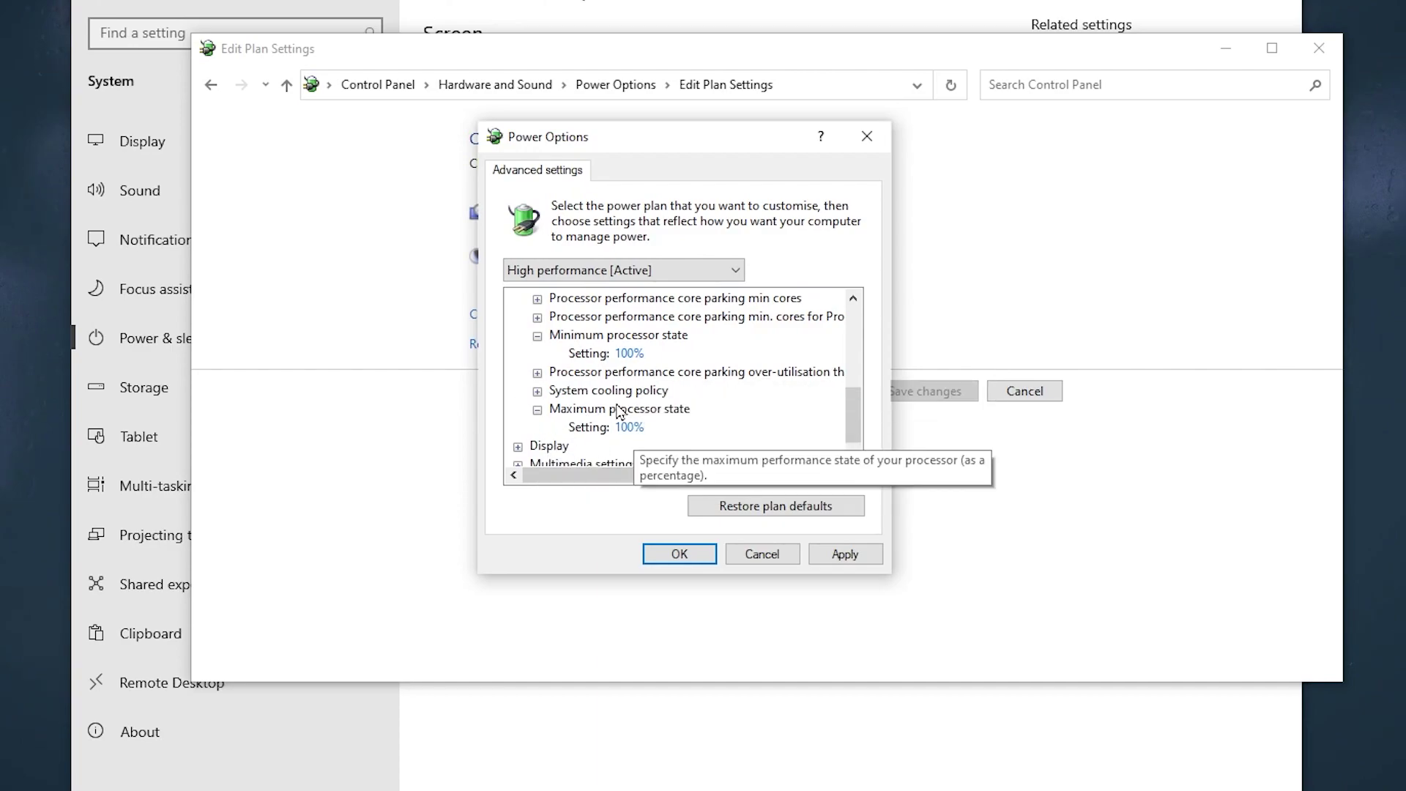
pyautogui.scroll(-1, 776, 429)
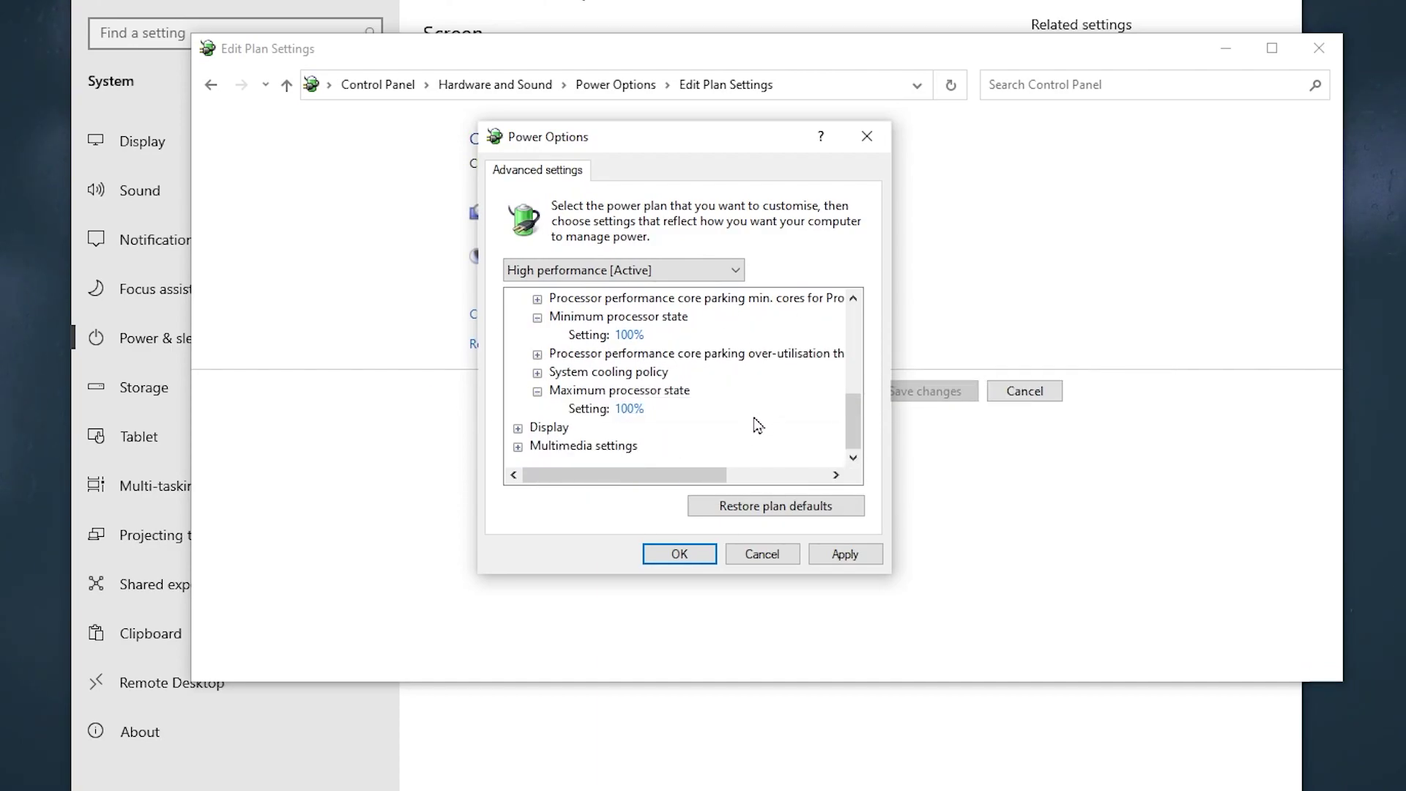
pyautogui.click(662, 557)
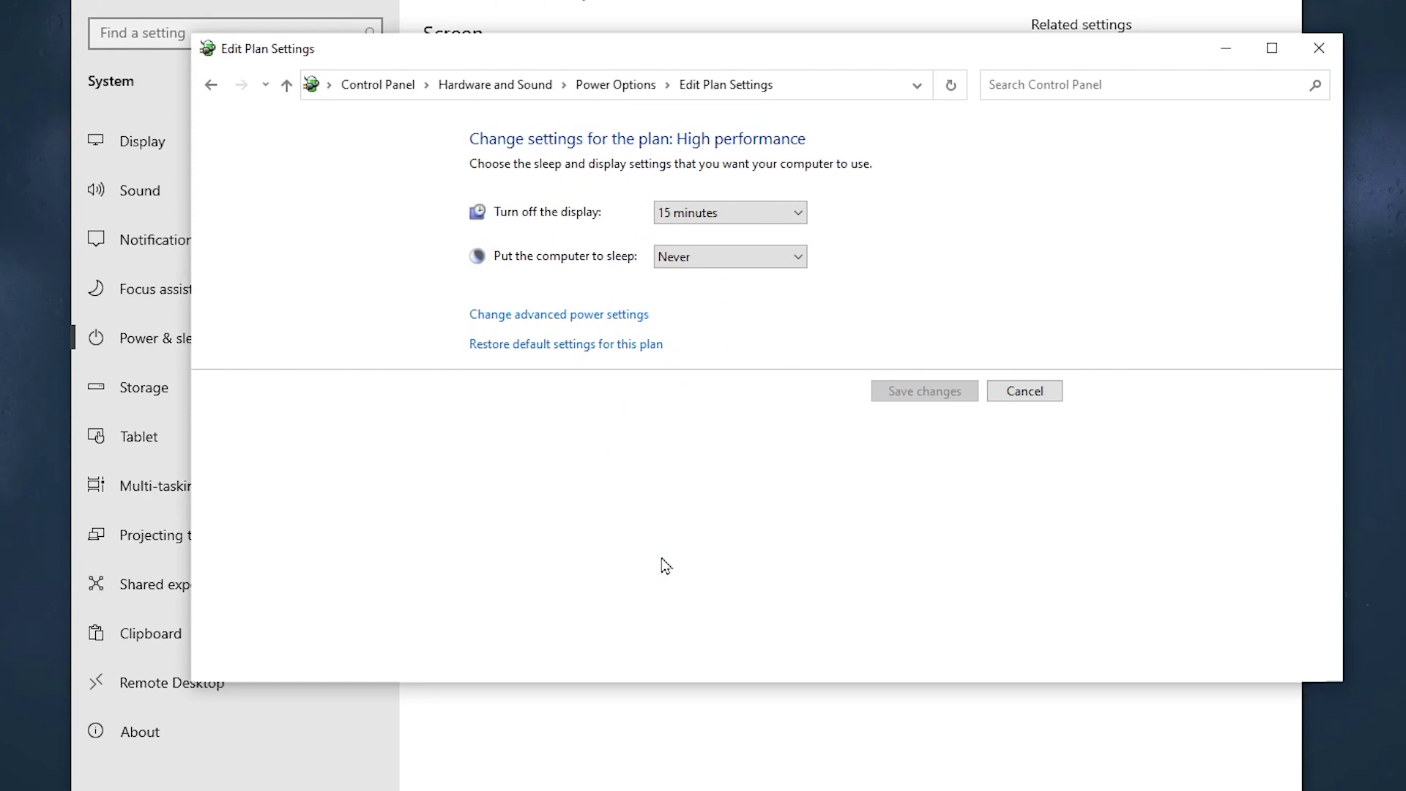
pyautogui.click(1319, 47)
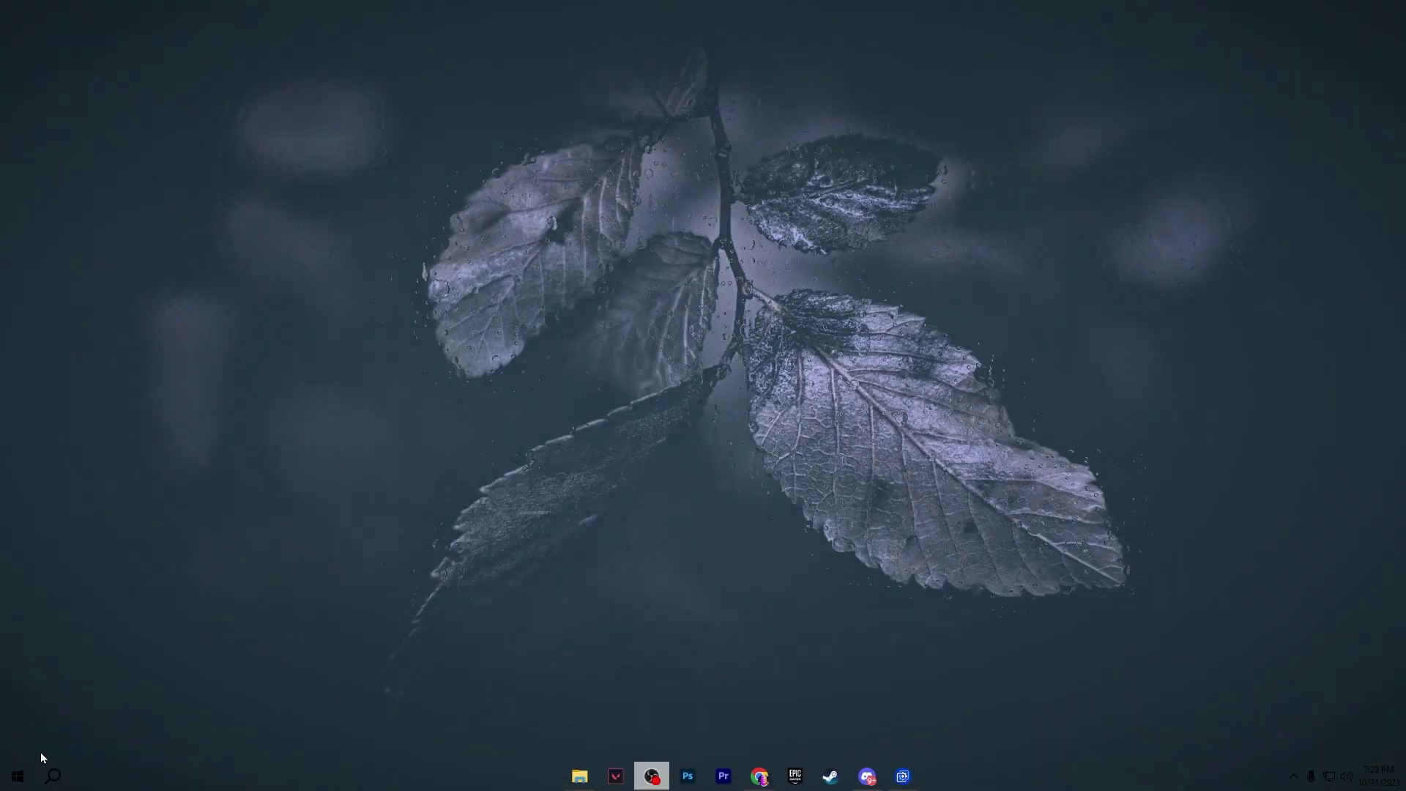
# Open the Privacy settings and examine which apps are allowed to run in the background
pyautogui.click(18, 776)
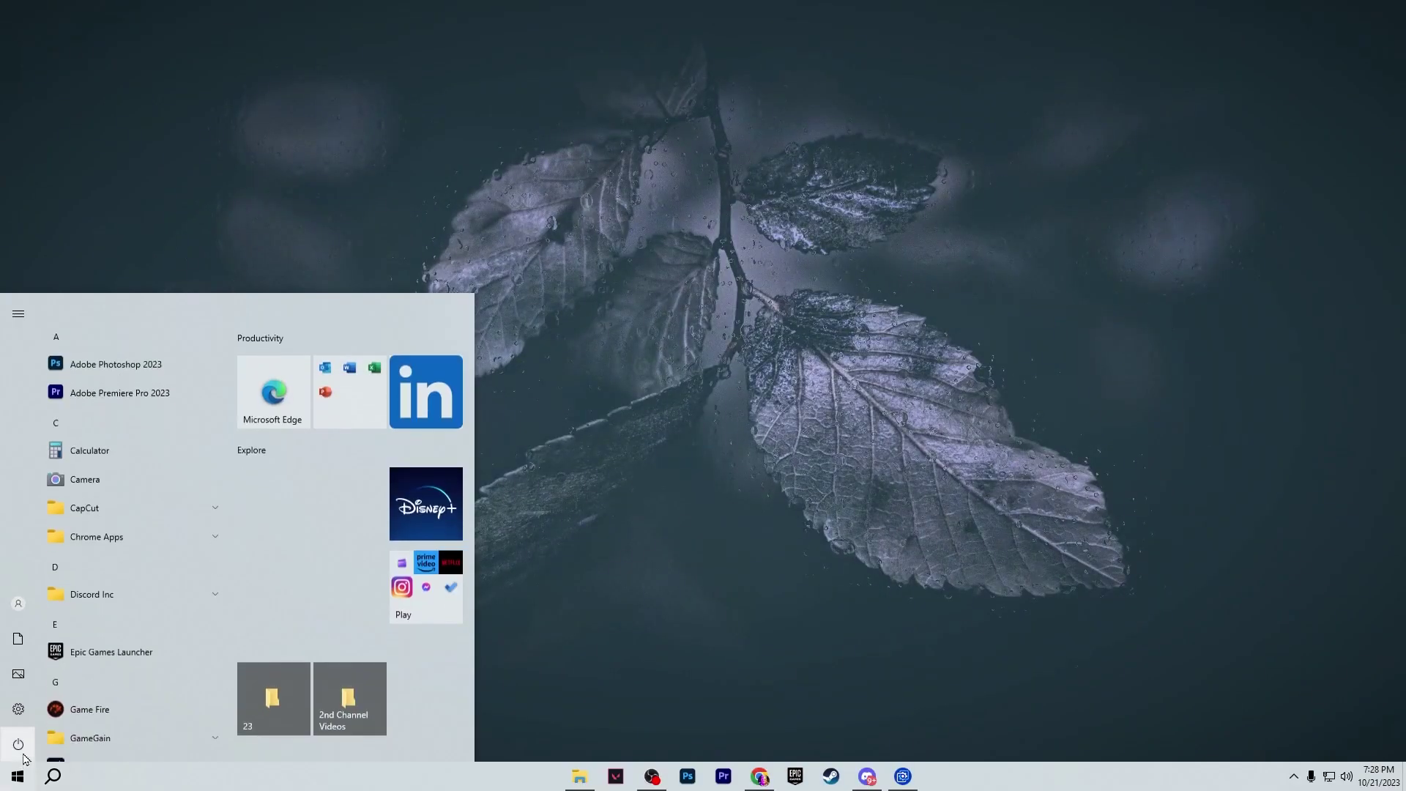
pyautogui.click(25, 715)
pyautogui.click(990, 453)
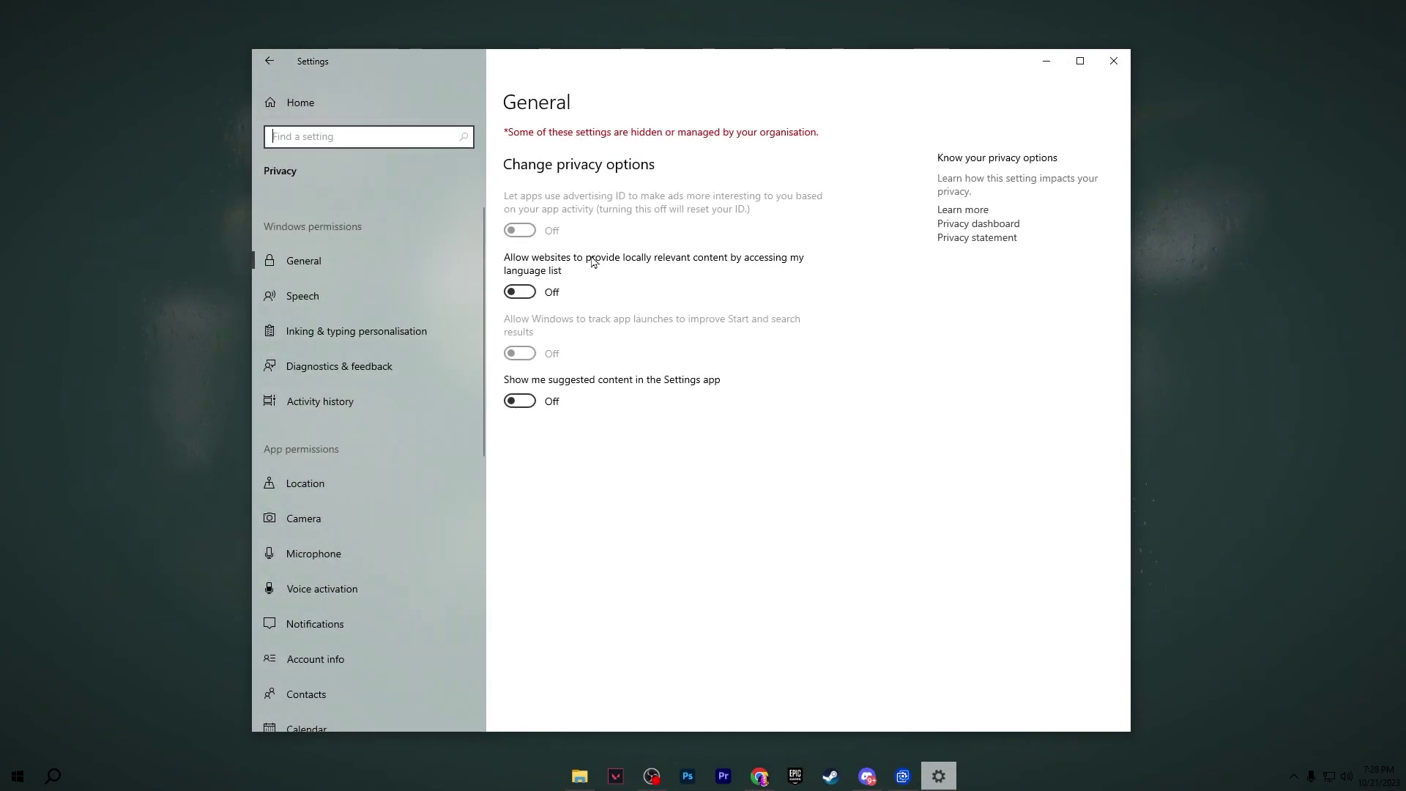
pyautogui.scroll(-8, 389, 351)
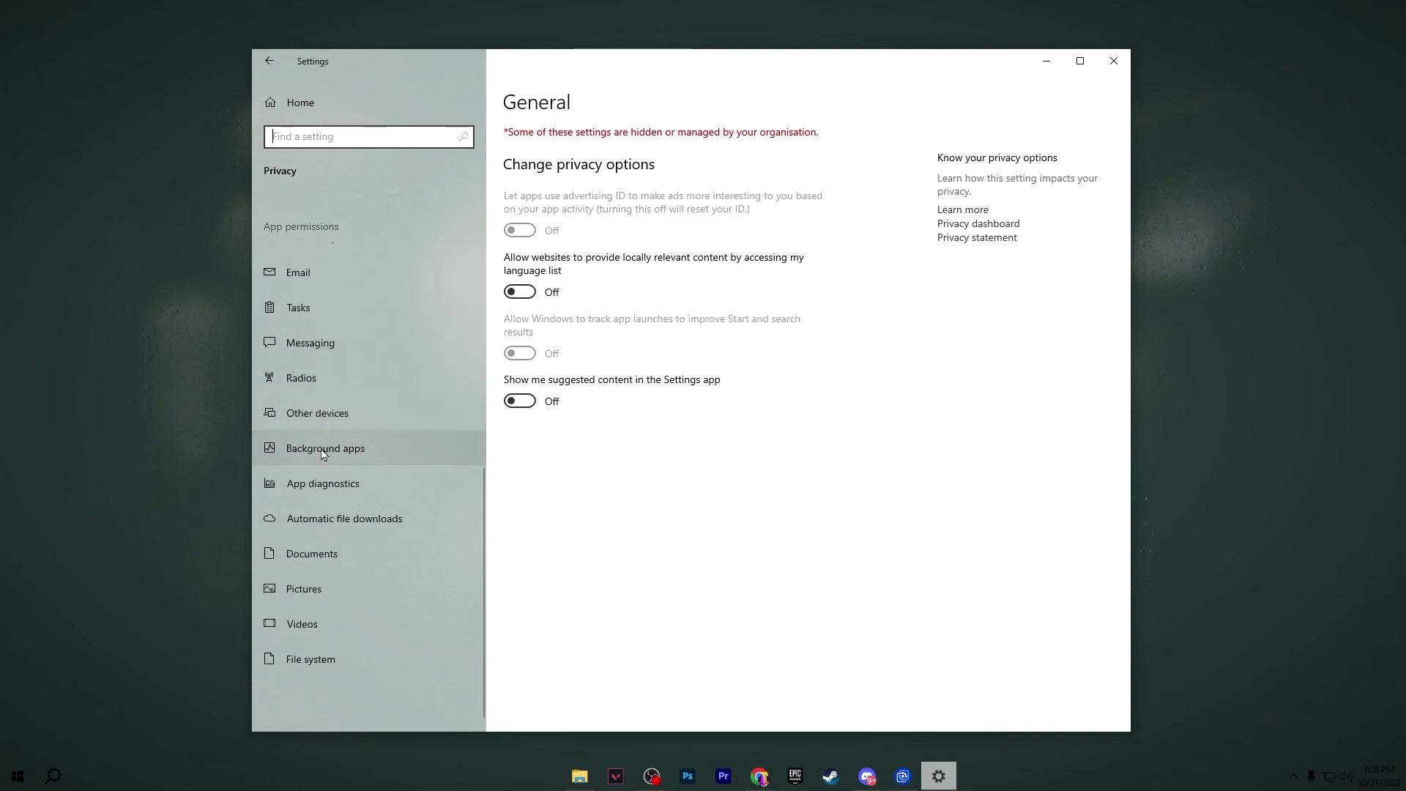
pyautogui.click(331, 451)
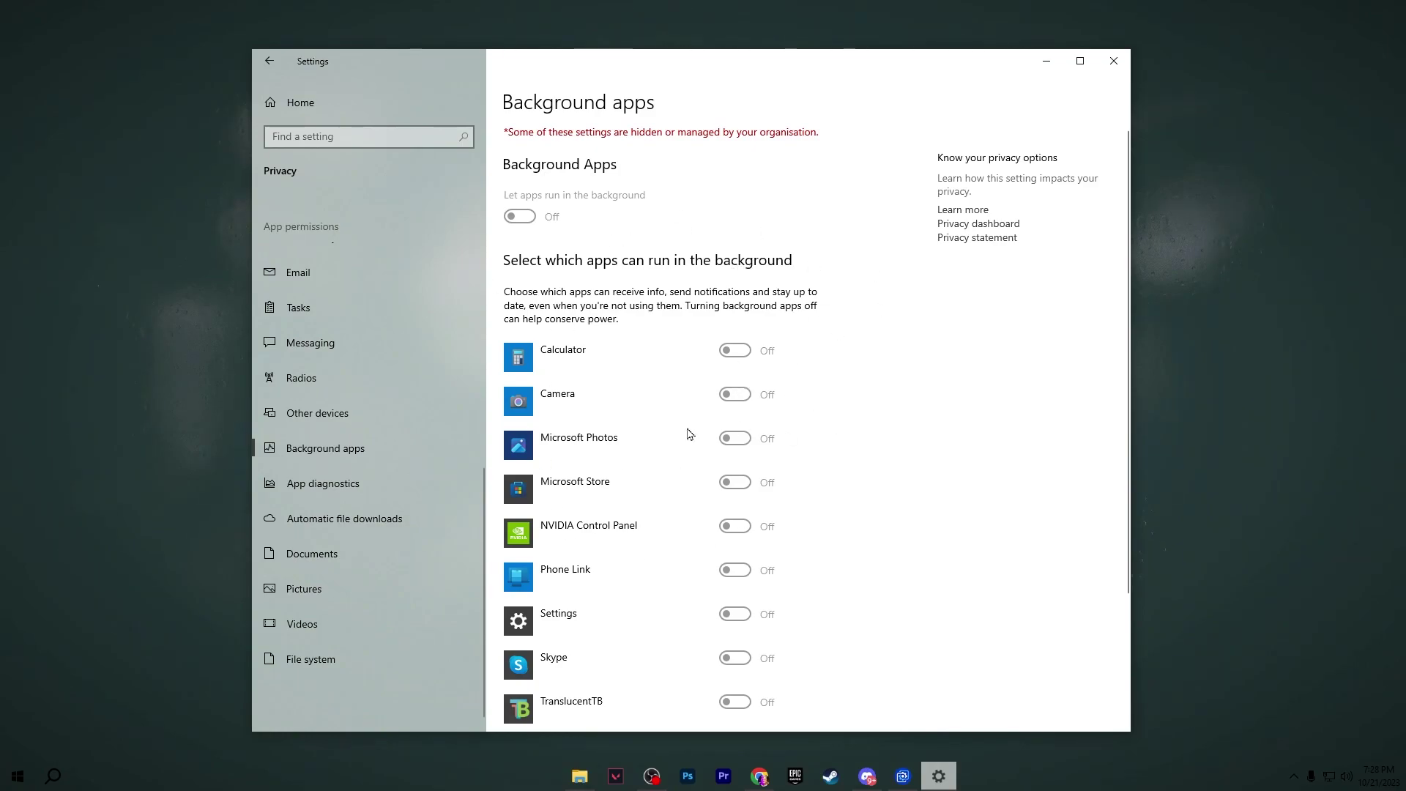
# Download the pending Windows updates from the Update & Security settings
pyautogui.click(349, 102)
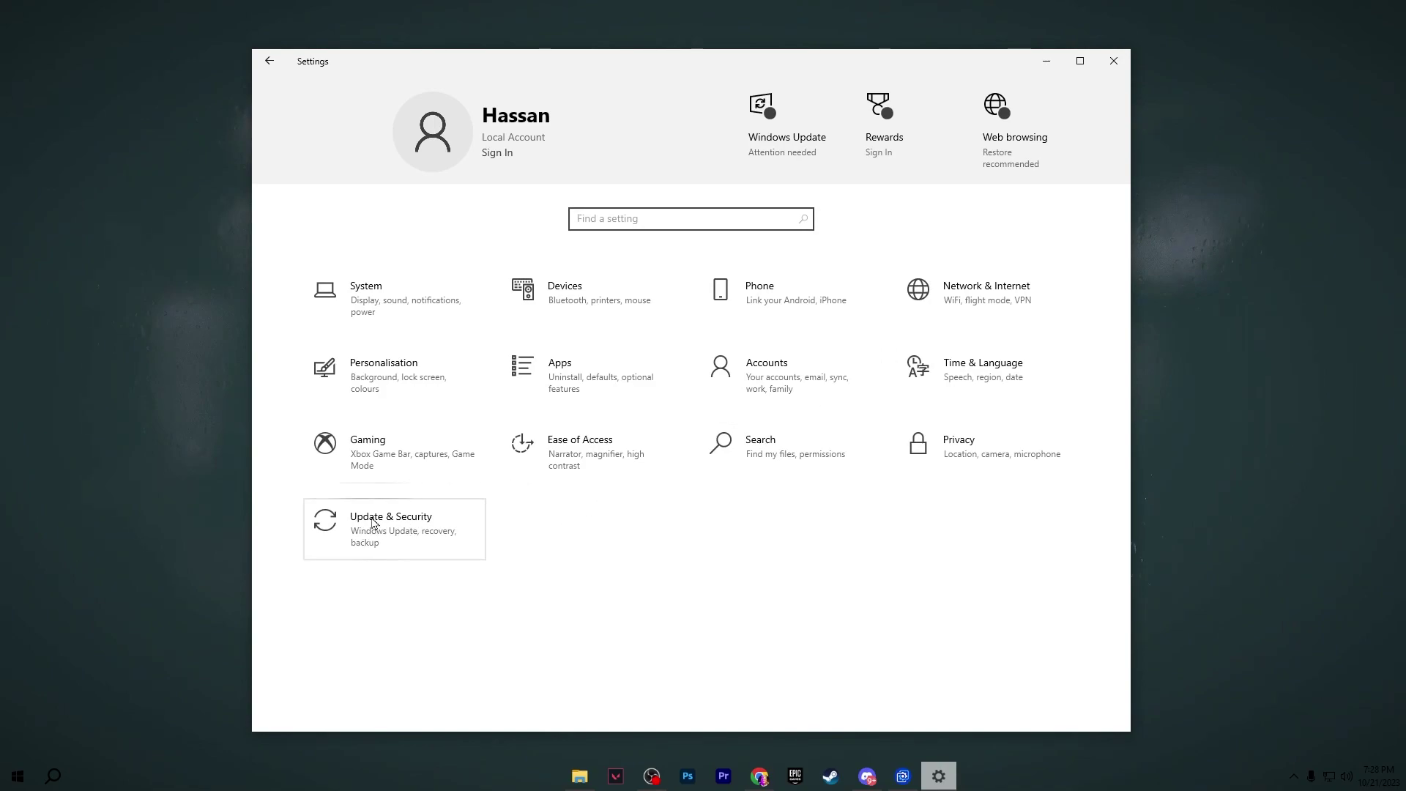
pyautogui.click(374, 523)
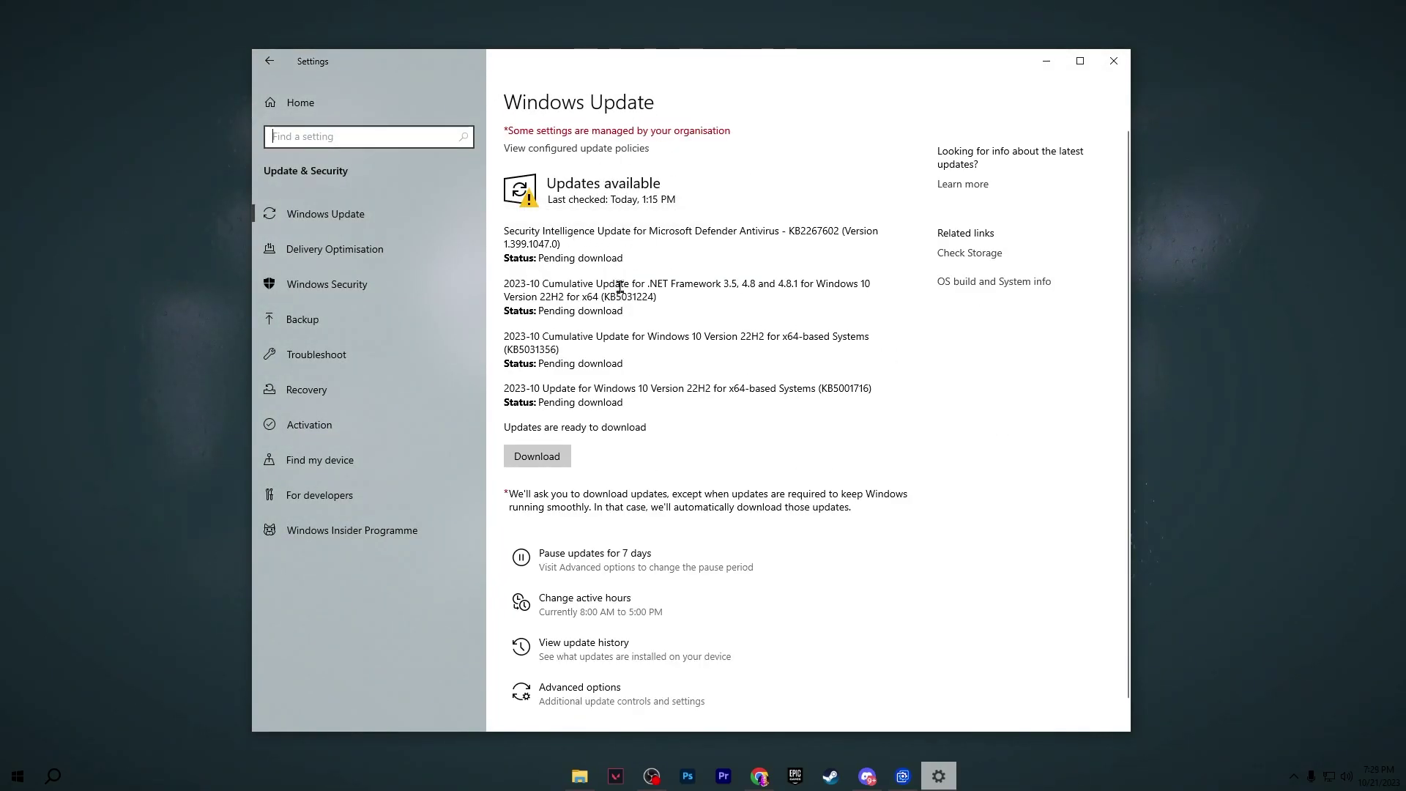
pyautogui.click(561, 458)
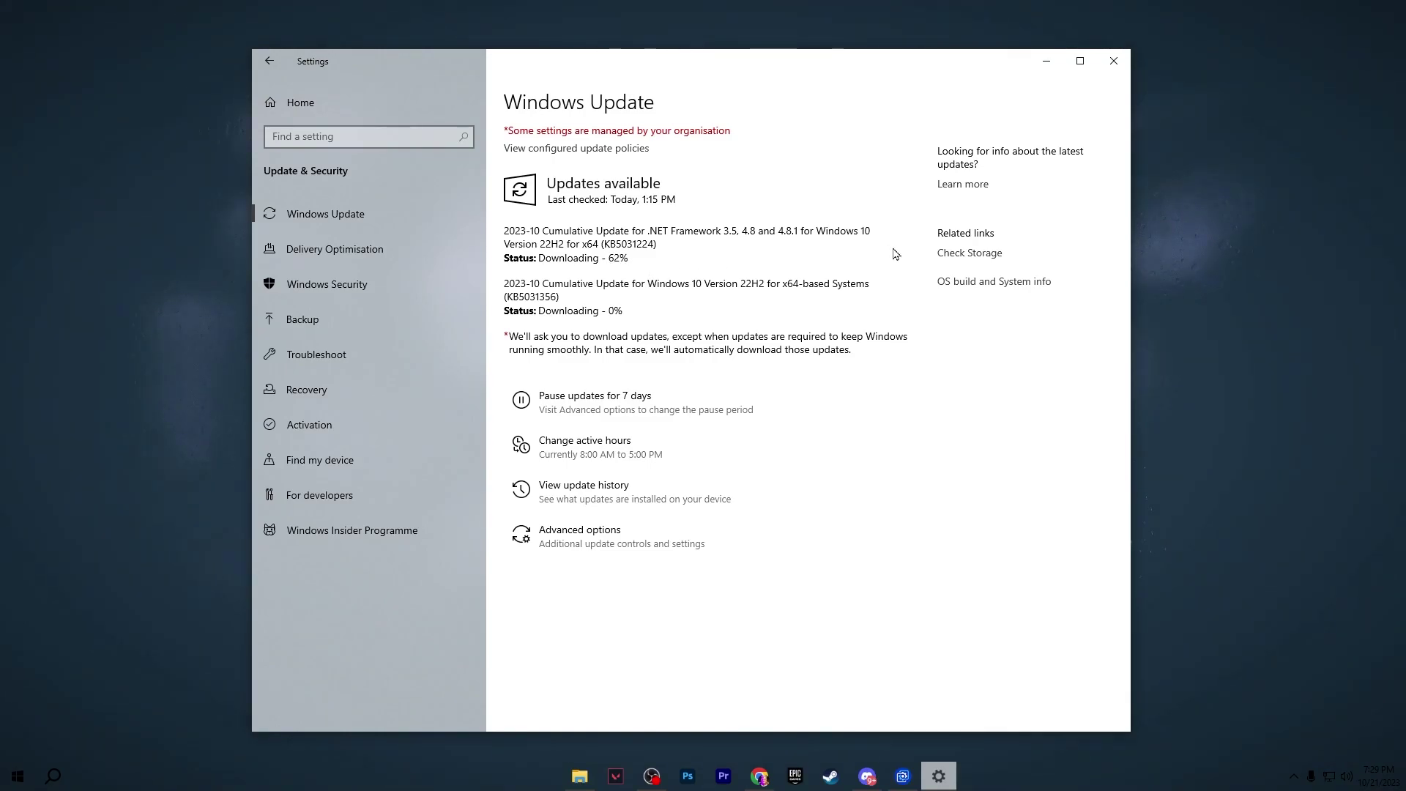
# Examine the Delivery Optimisation setting for downloads from other PCs and its advanced bandwidth options
pyautogui.click(297, 250)
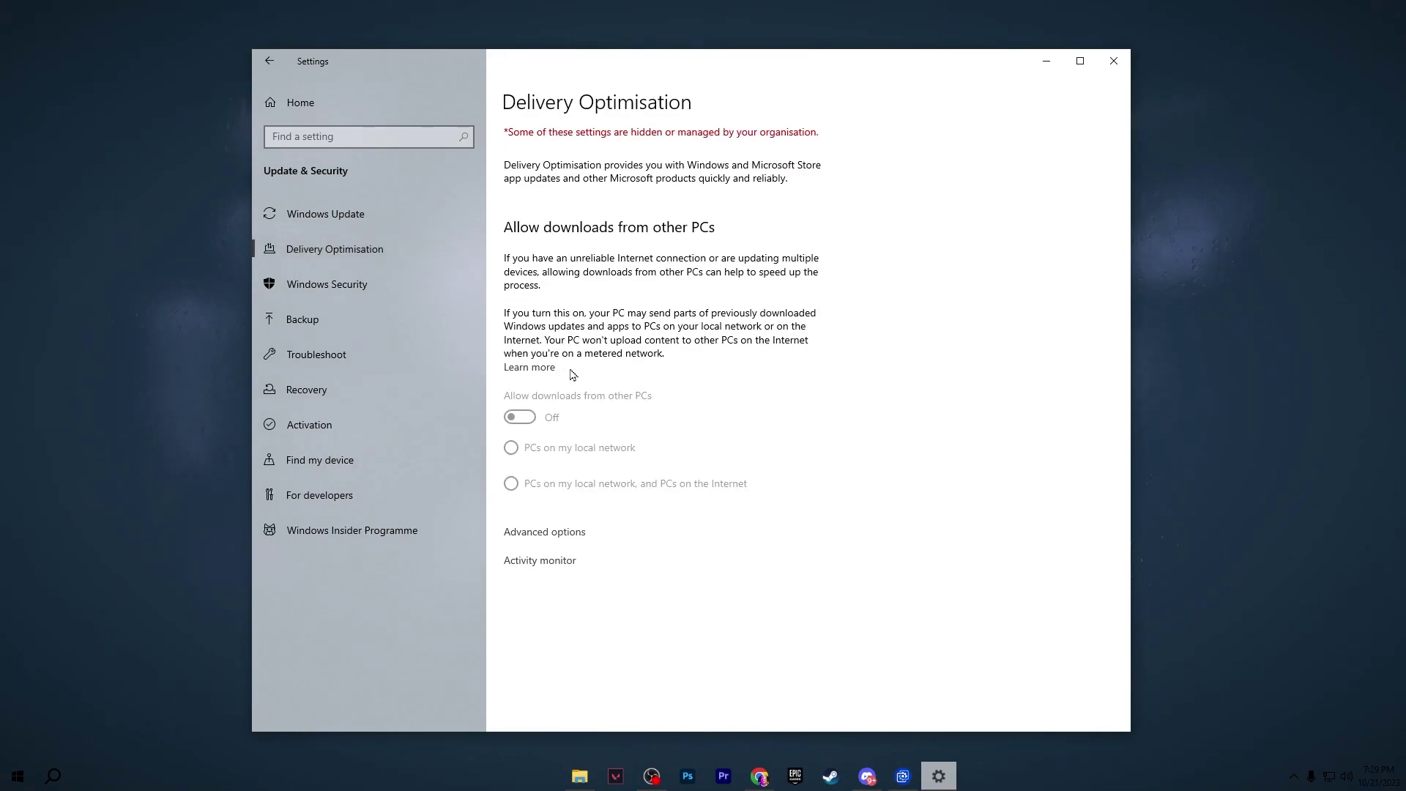
pyautogui.click(535, 537)
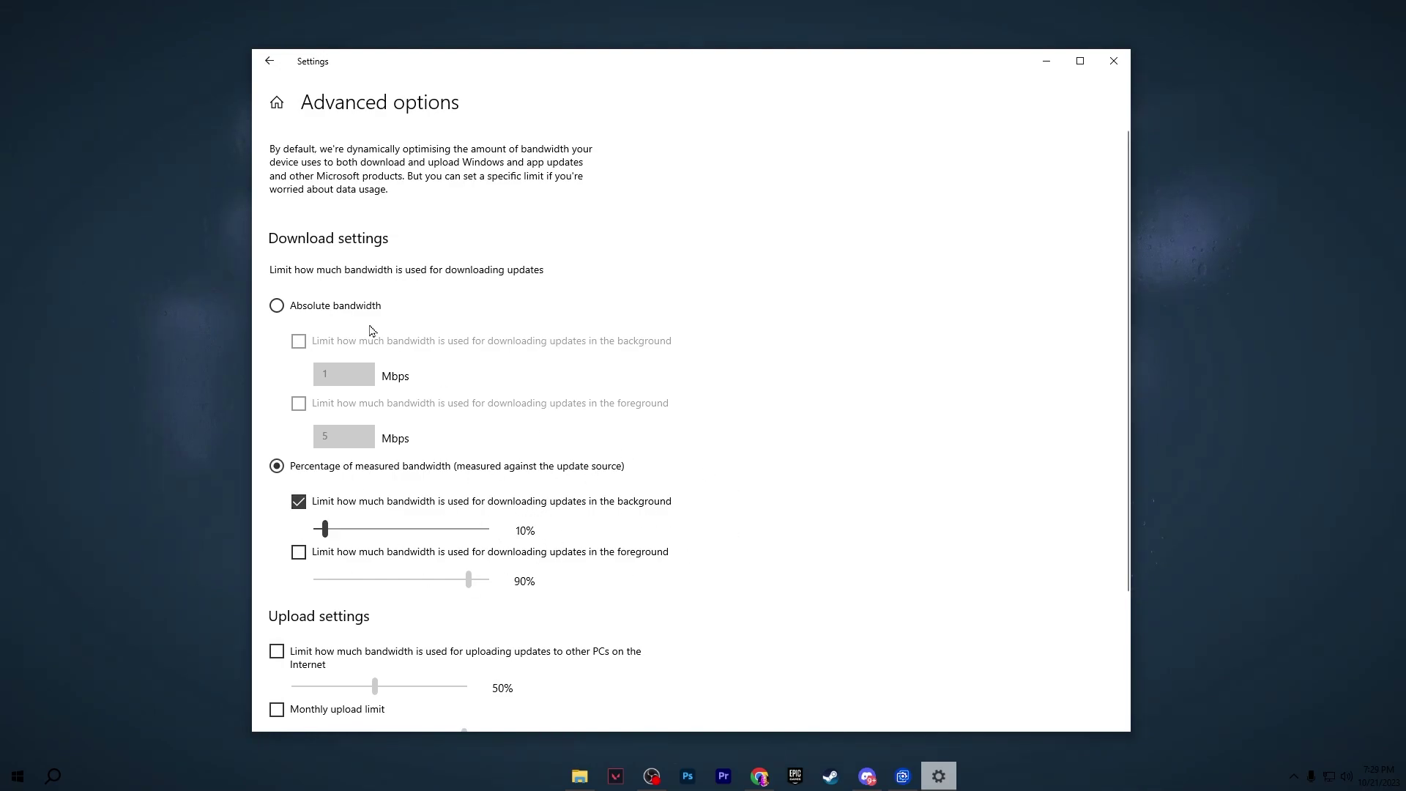
pyautogui.click(280, 108)
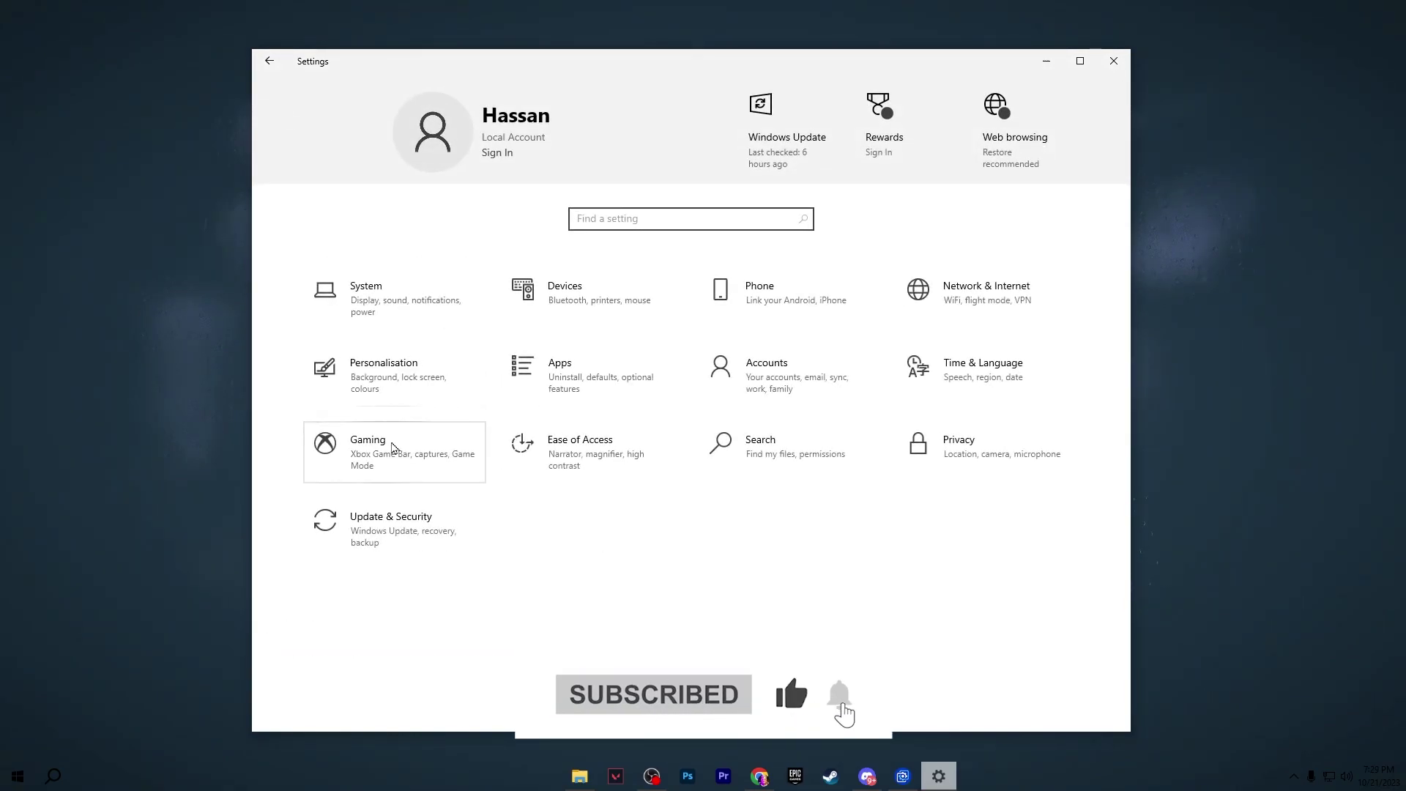
# Examine the Xbox Game Bar, Captures and Game Mode settings, including the related graphics settings and per-app performance preferences
pyautogui.click(346, 440)
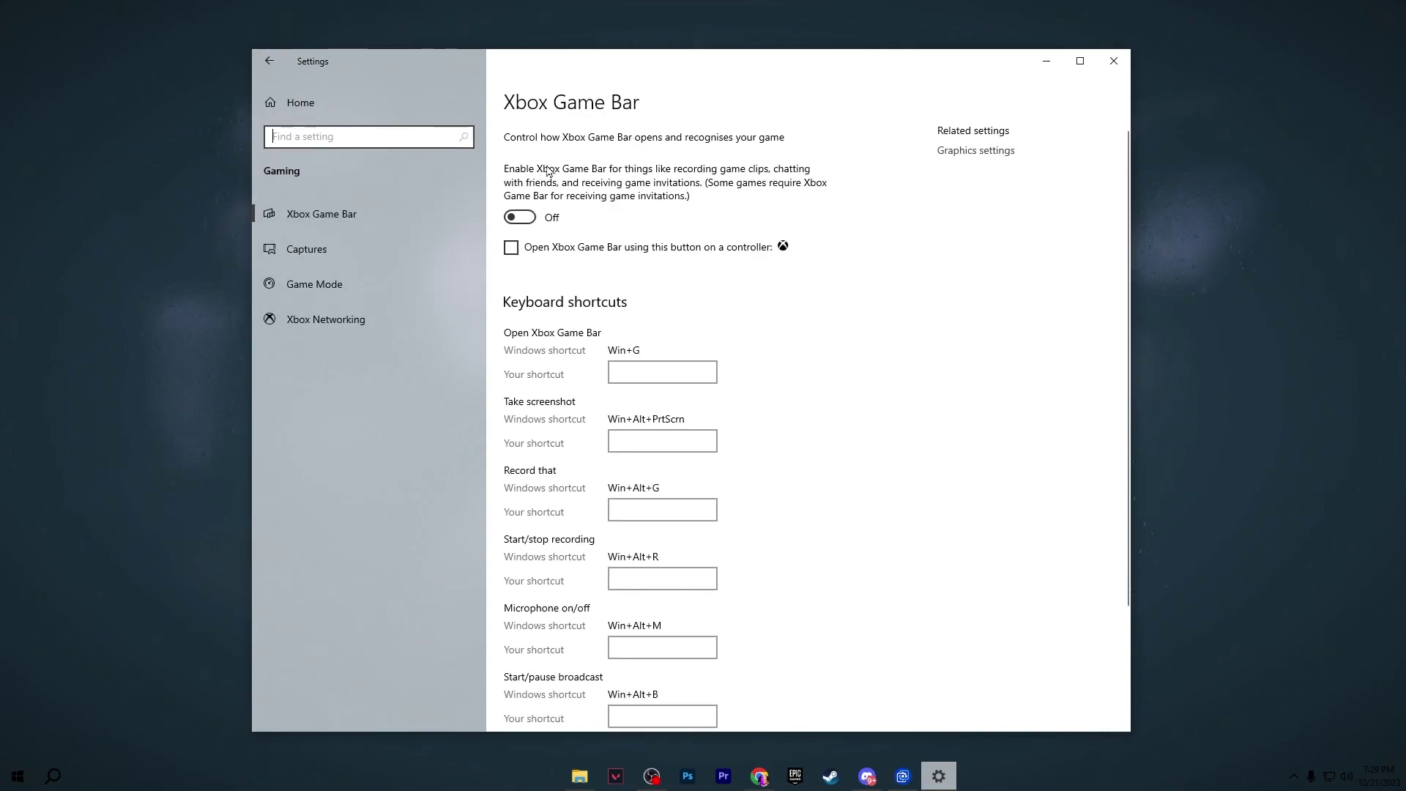
pyautogui.click(304, 266)
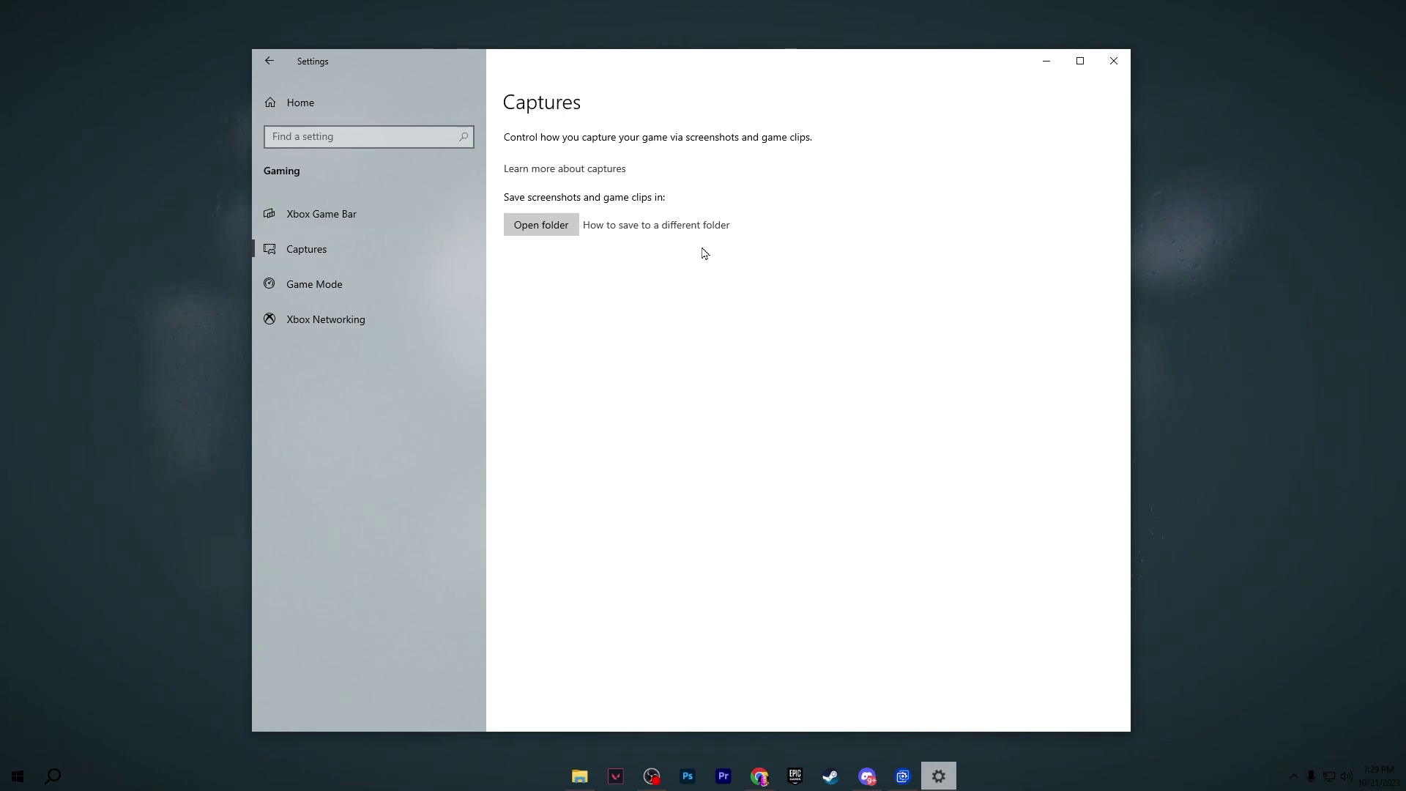
pyautogui.click(292, 283)
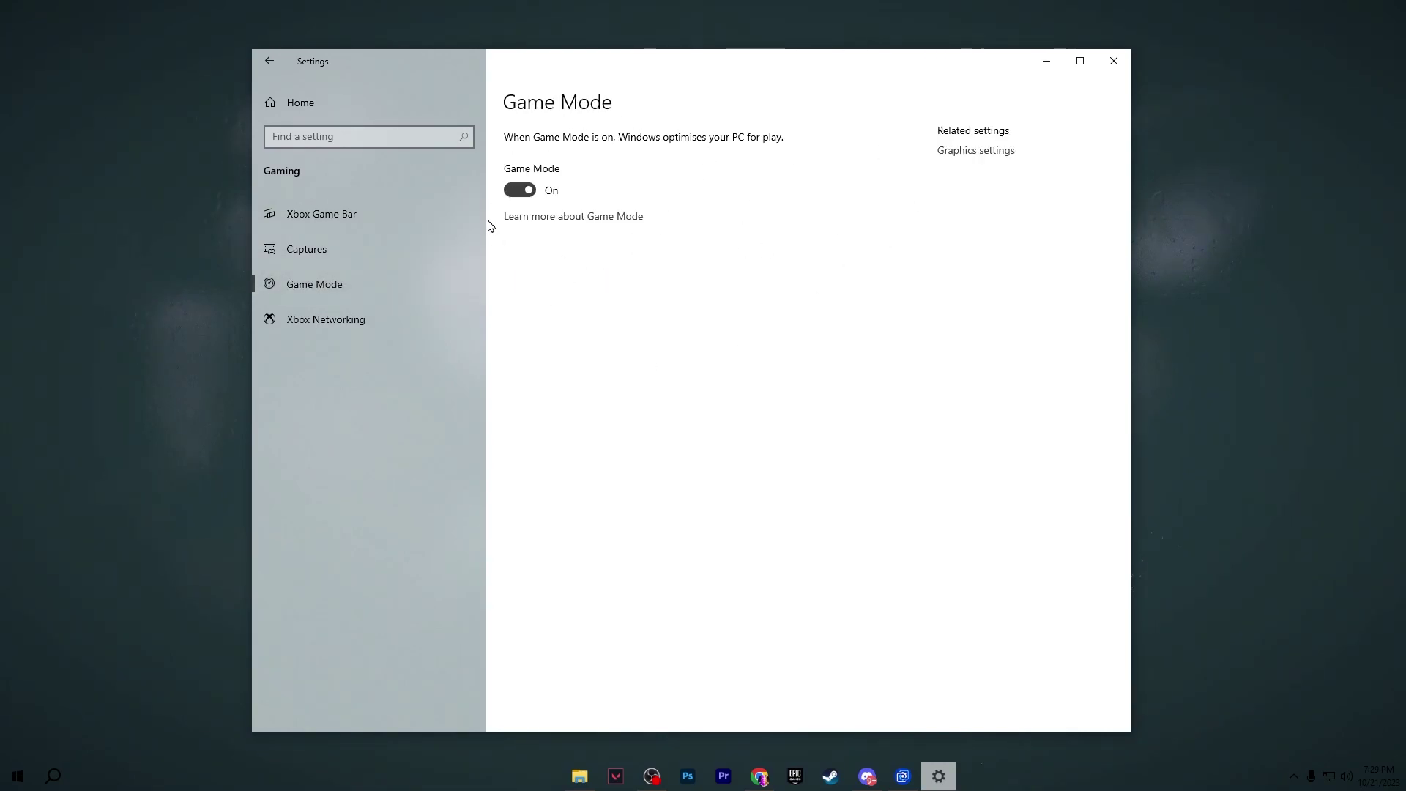
pyautogui.click(572, 217)
pyautogui.click(985, 154)
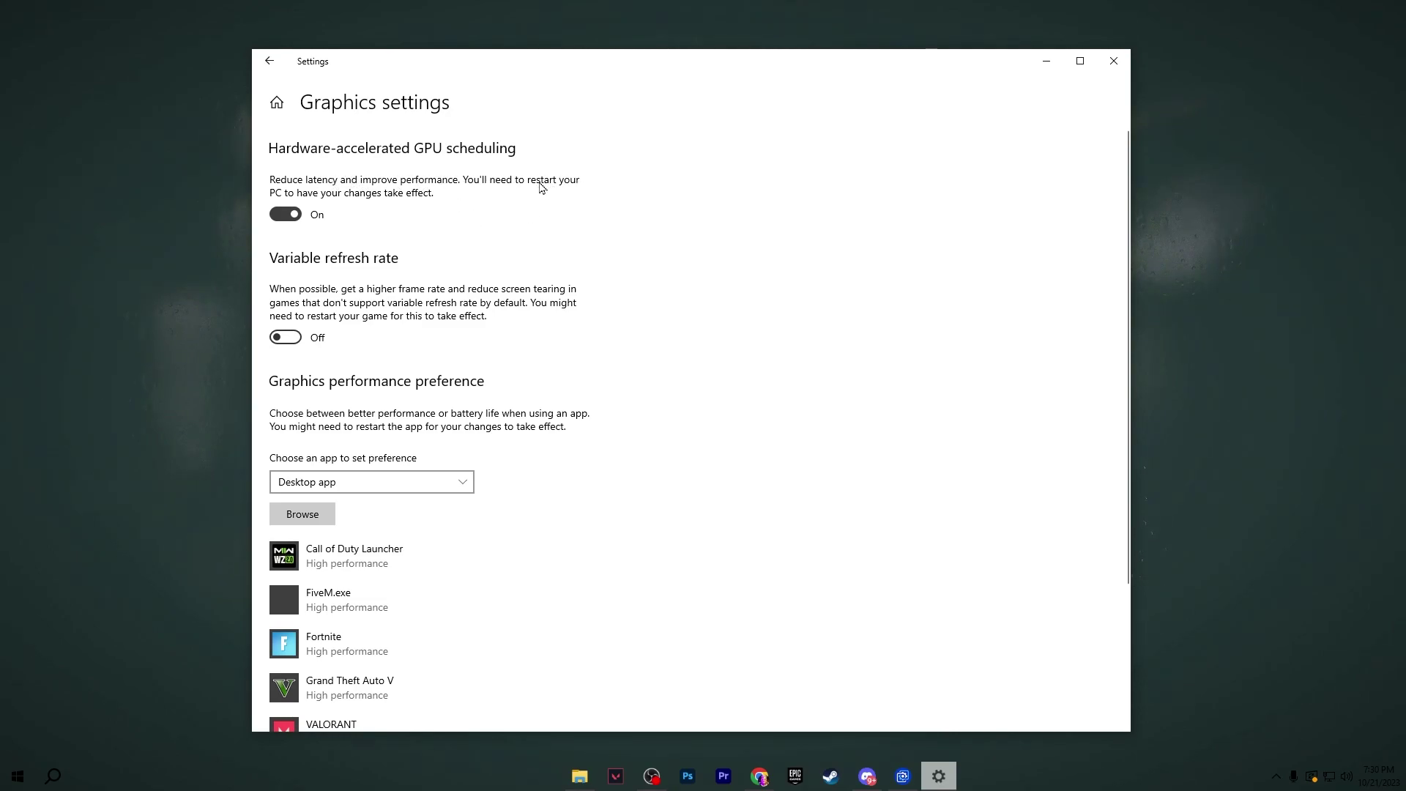
pyautogui.scroll(-3, 542, 188)
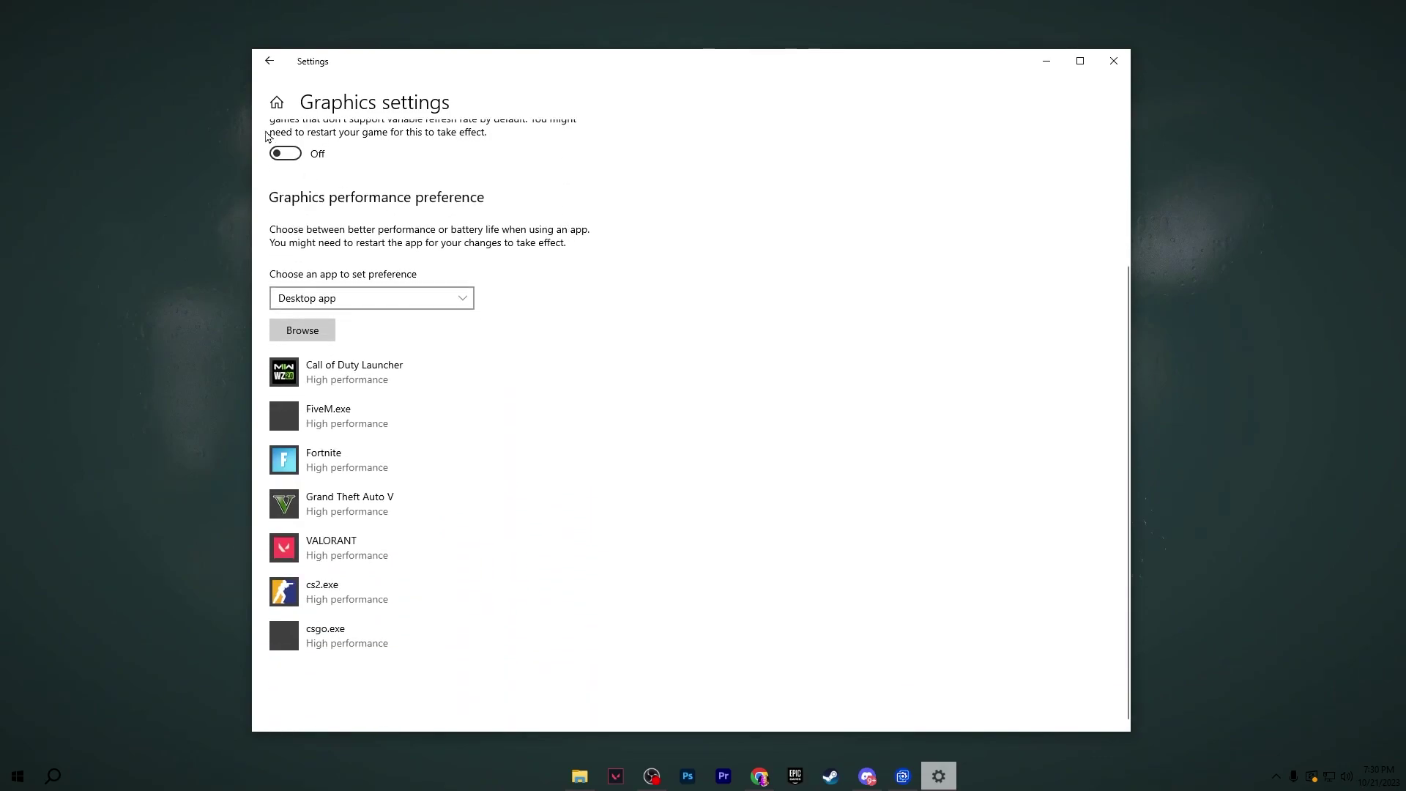
# Save Fortnite's graphics preference as High performance in the Graphics settings and close the Settings window
pyautogui.scroll(2, 271, 139)
pyautogui.scroll(-2, 364, 184)
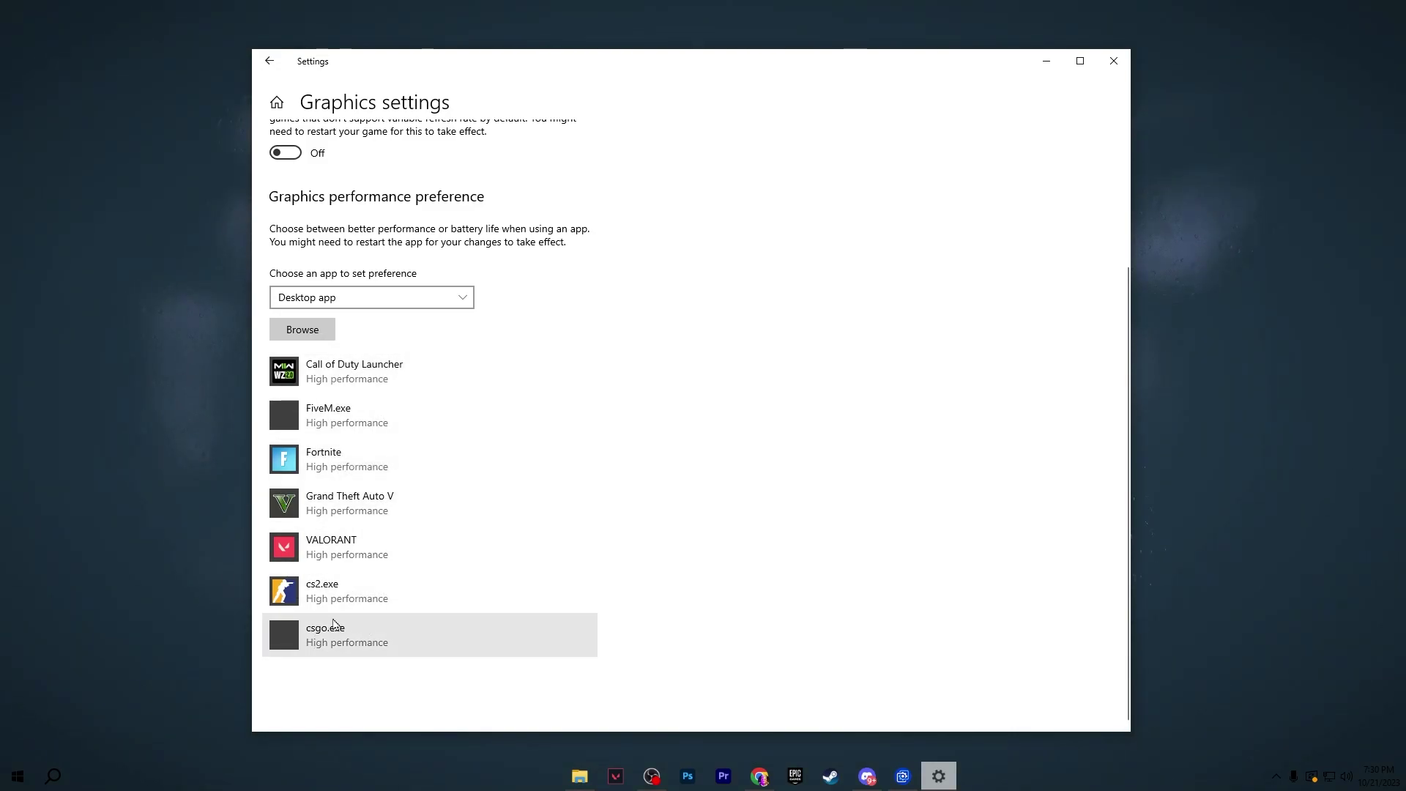
pyautogui.click(386, 473)
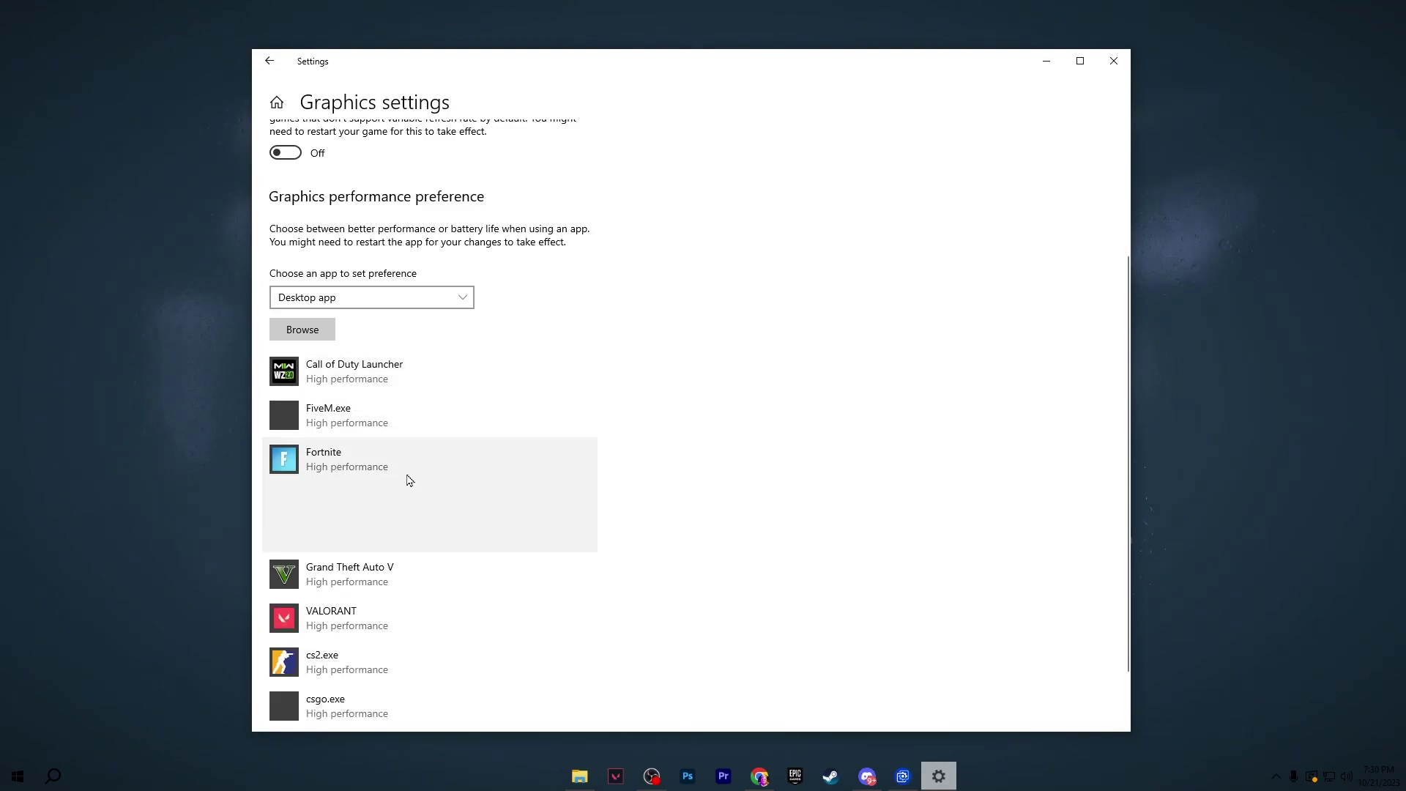
pyautogui.click(484, 534)
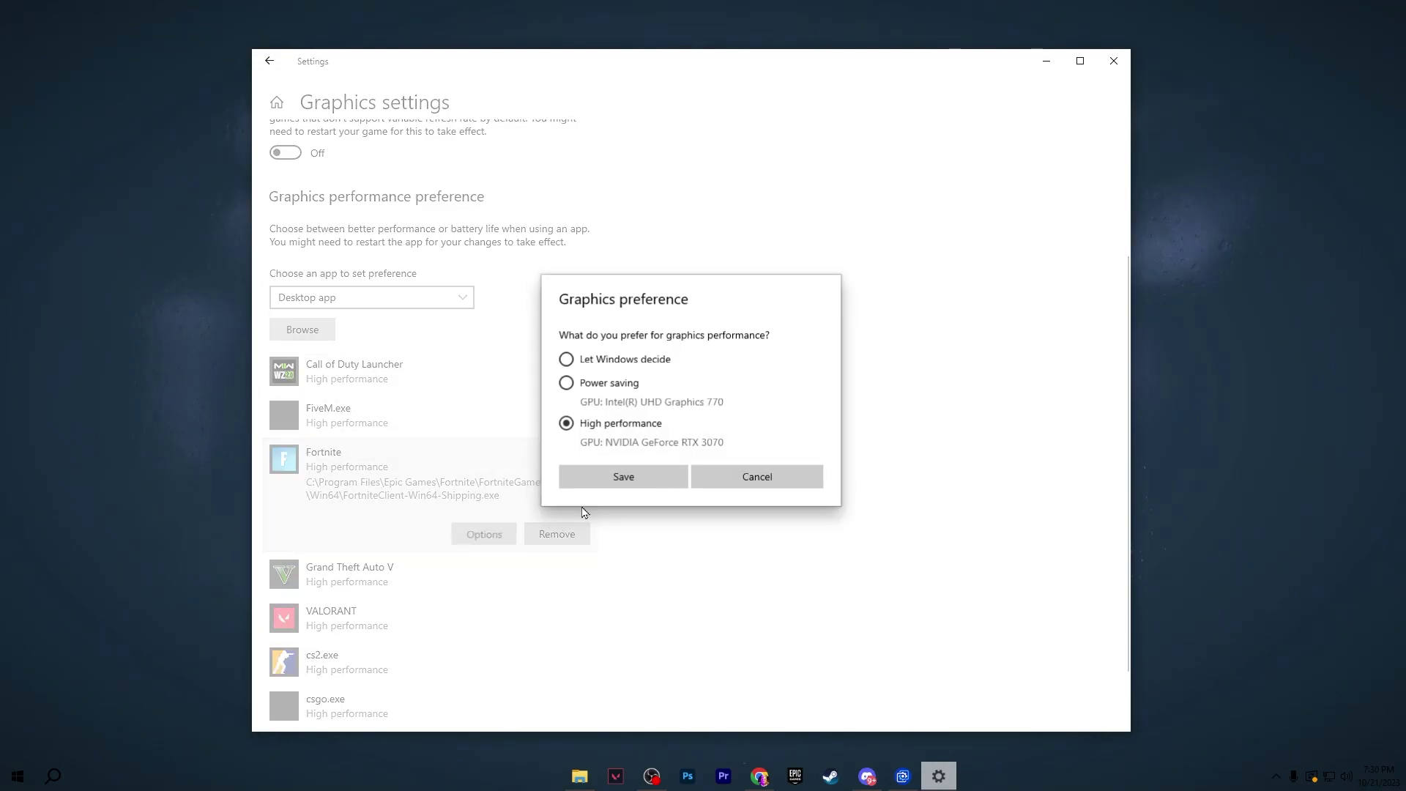
pyautogui.click(636, 481)
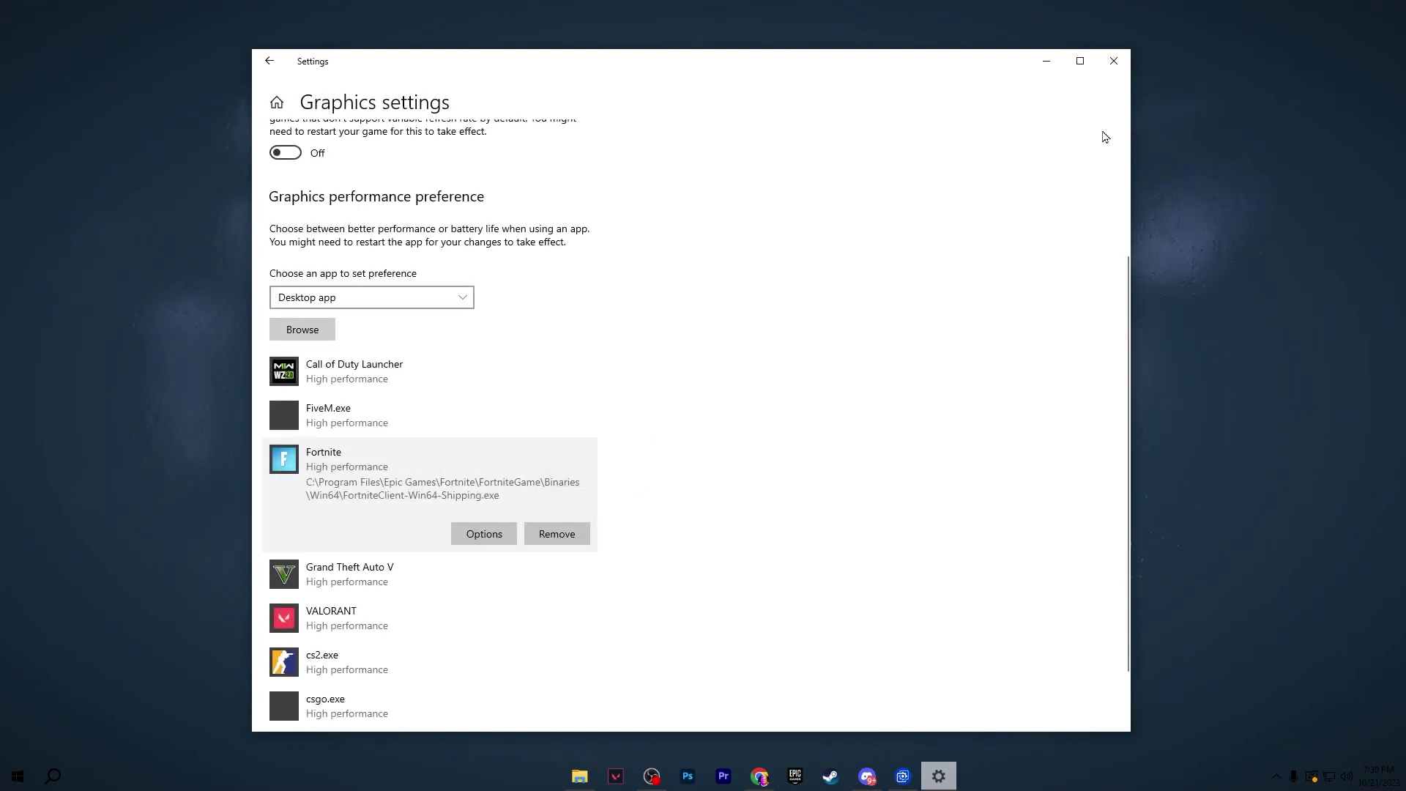
pyautogui.click(1114, 61)
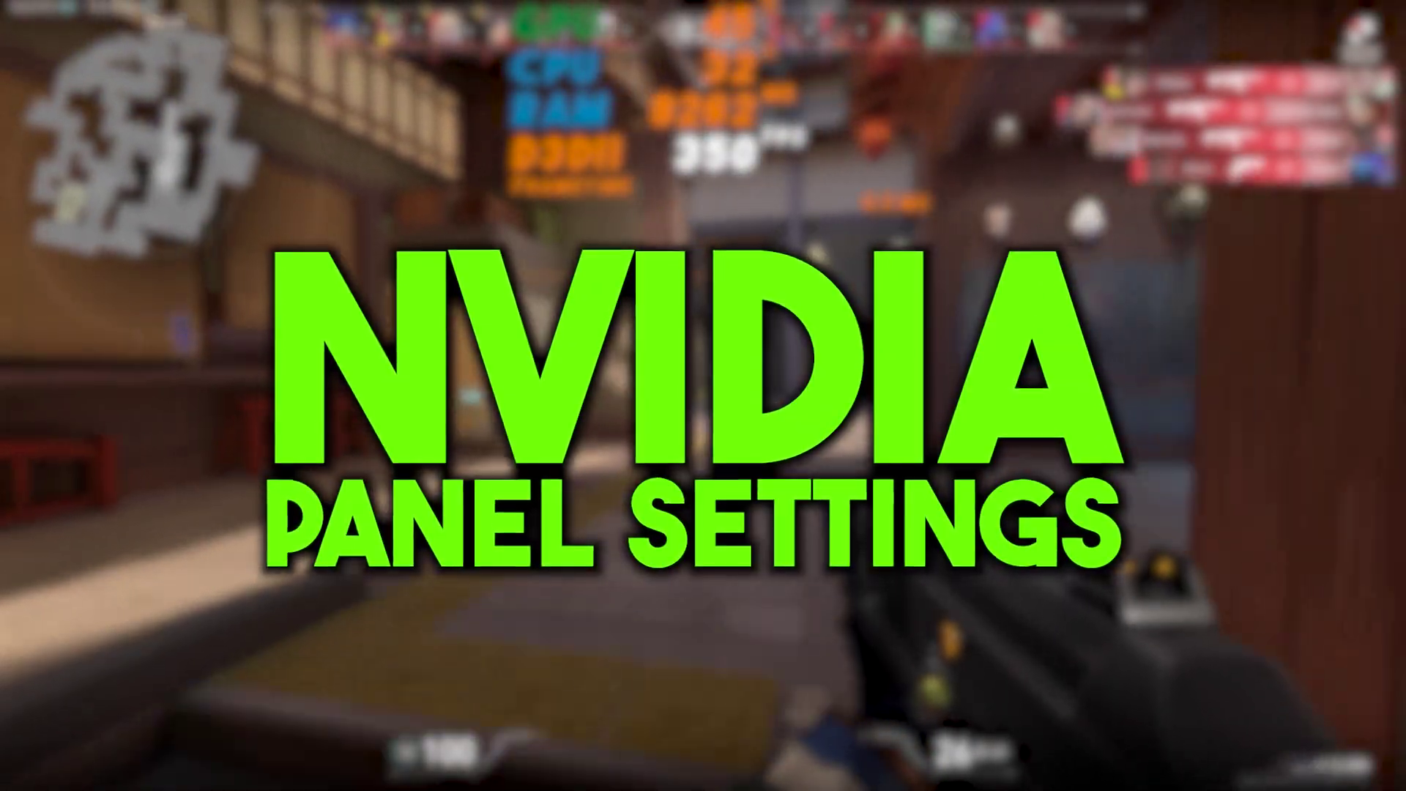
# Open NVIDIA Control Panel from the desktop and follow the advanced 3D image settings option to the Manage 3D Settings page
pyautogui.rightClick(531, 216)
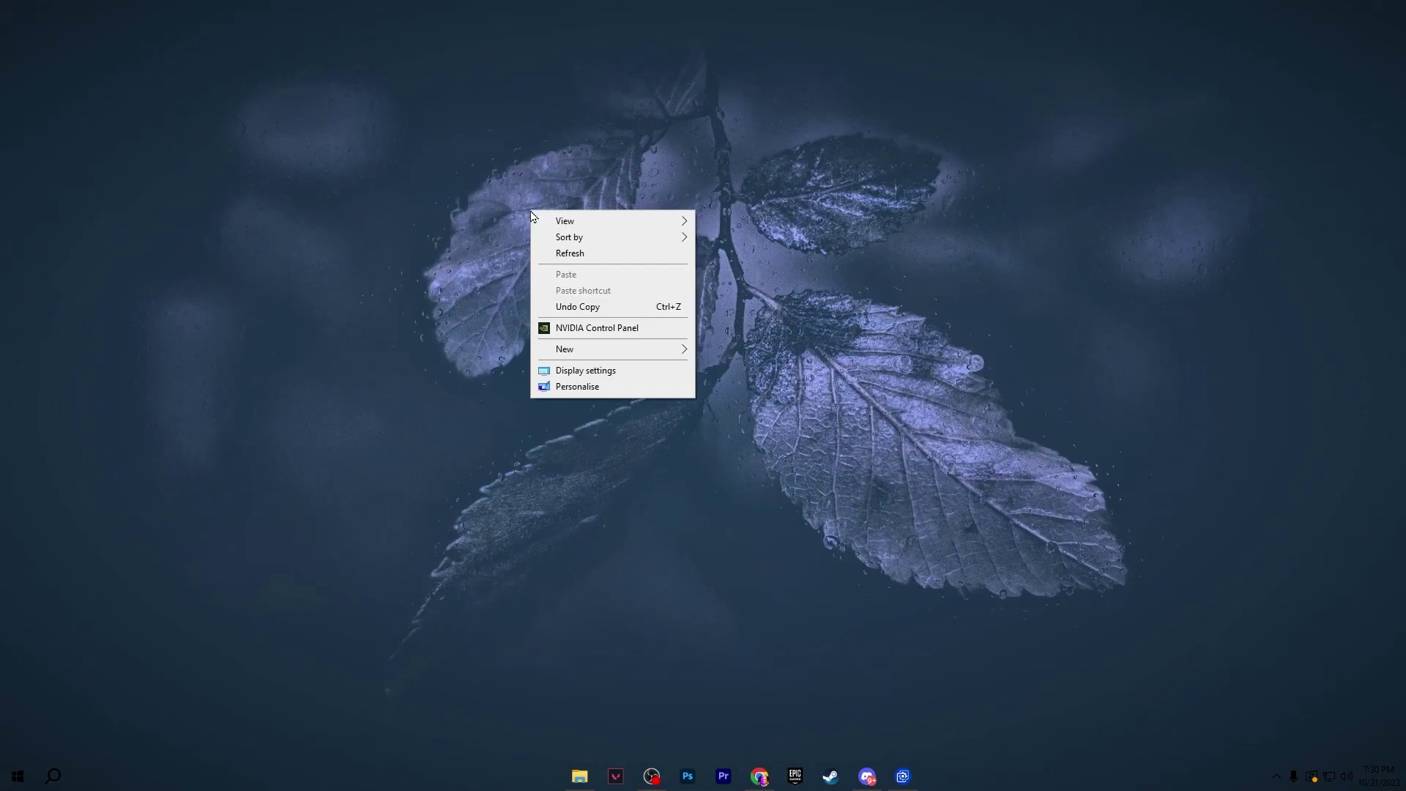
pyautogui.click(608, 328)
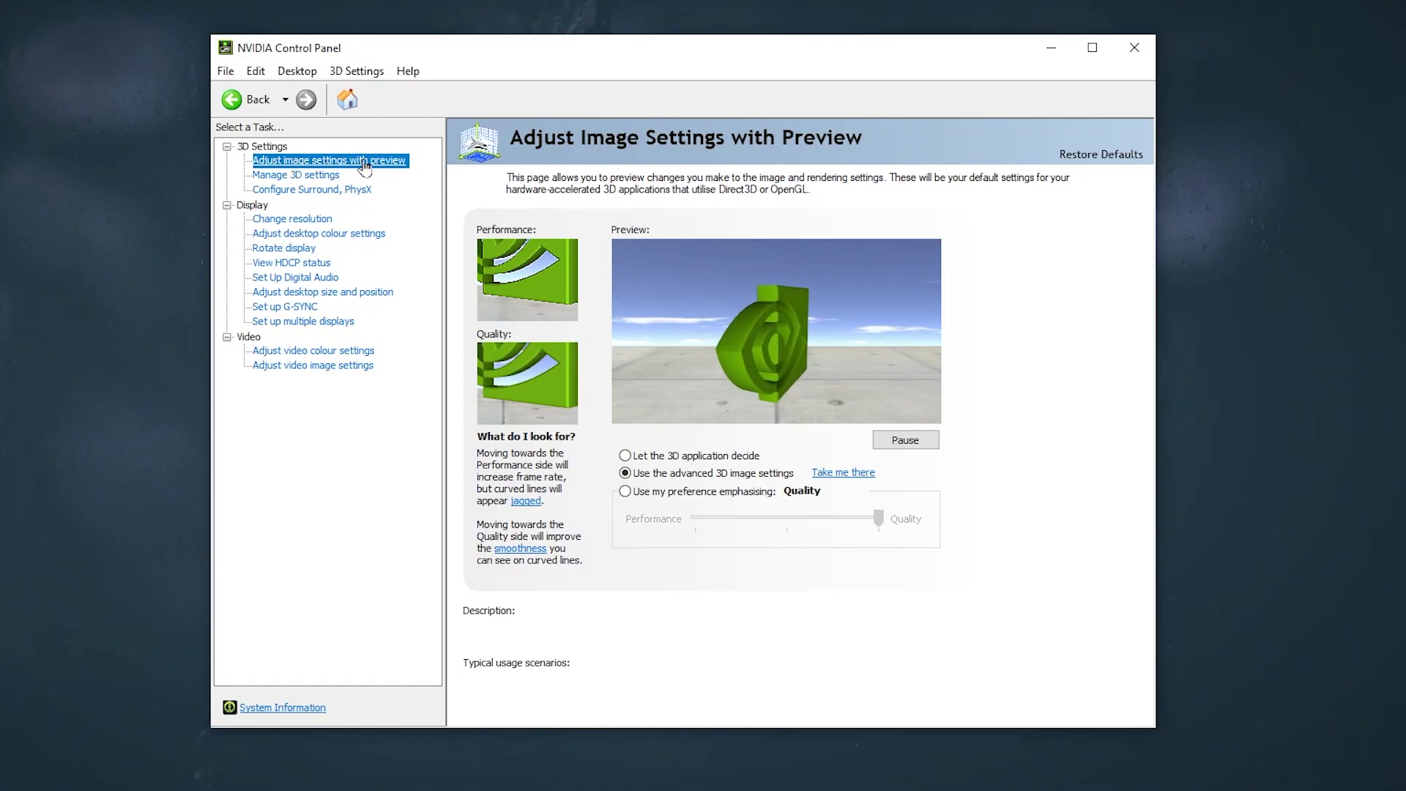
pyautogui.moveTo(723, 478)
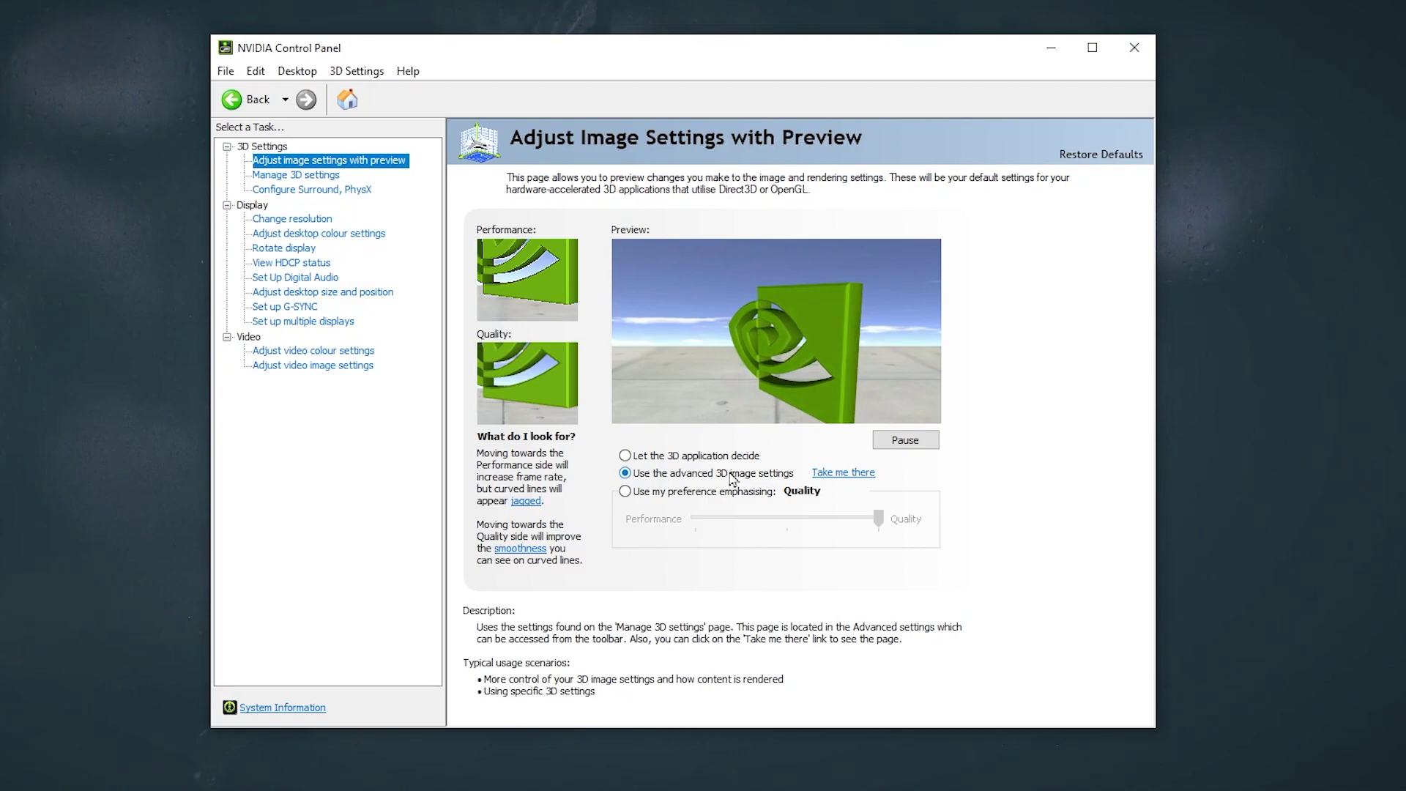
pyautogui.click(843, 473)
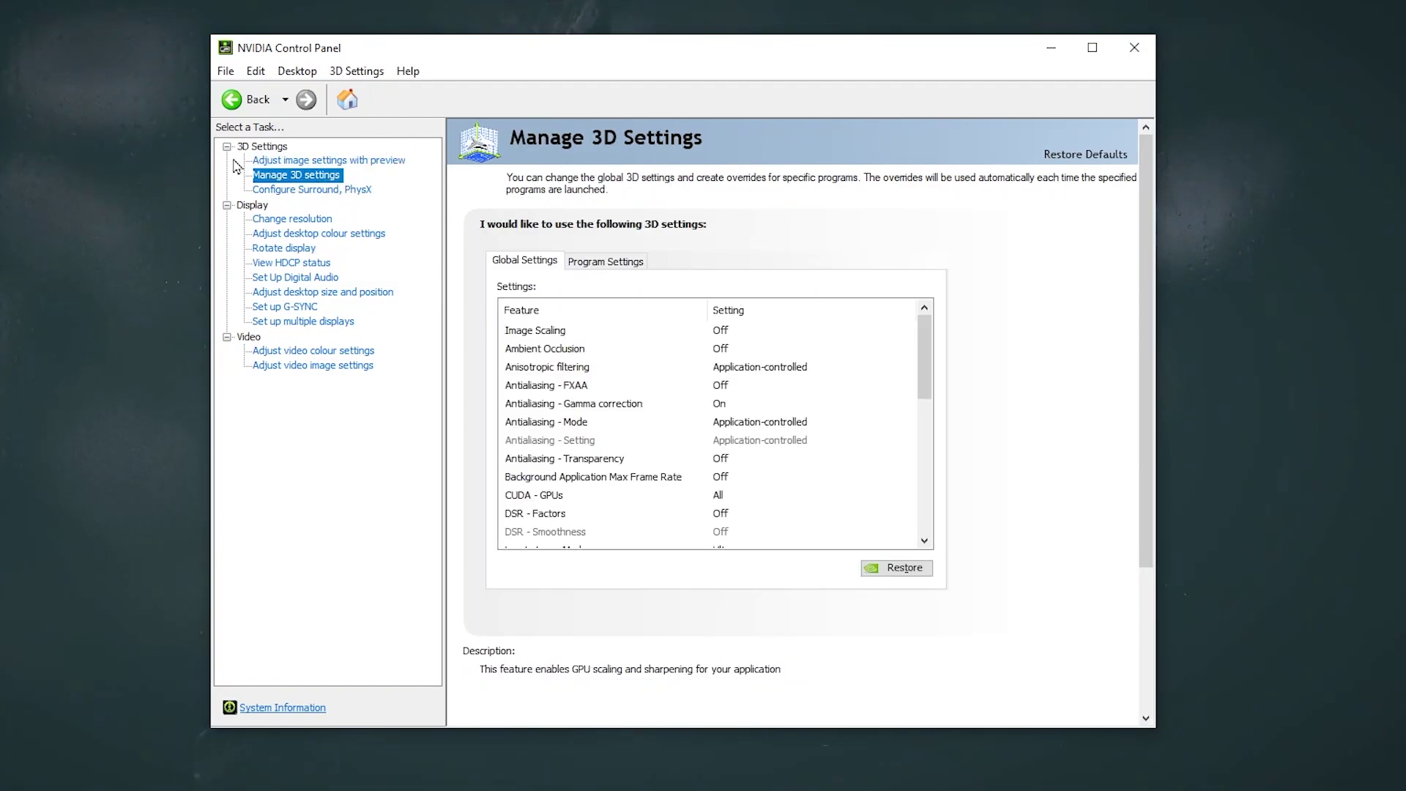
# Examine the full list of global 3D settings, from Image Scaling and antialiasing through power management, texture filtering and Vertical sync
pyautogui.moveTo(720, 354)
pyautogui.moveTo(519, 339)
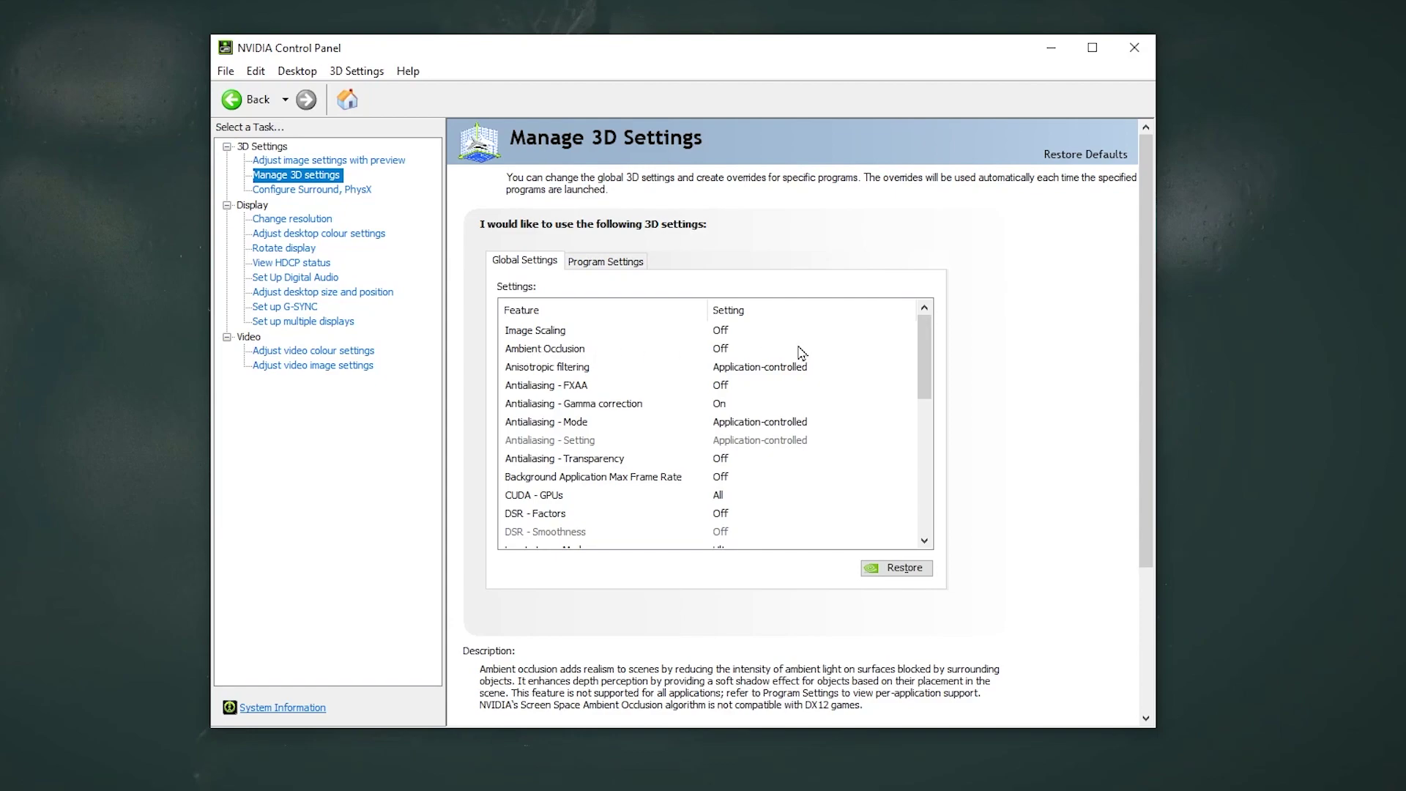
pyautogui.moveTo(666, 372)
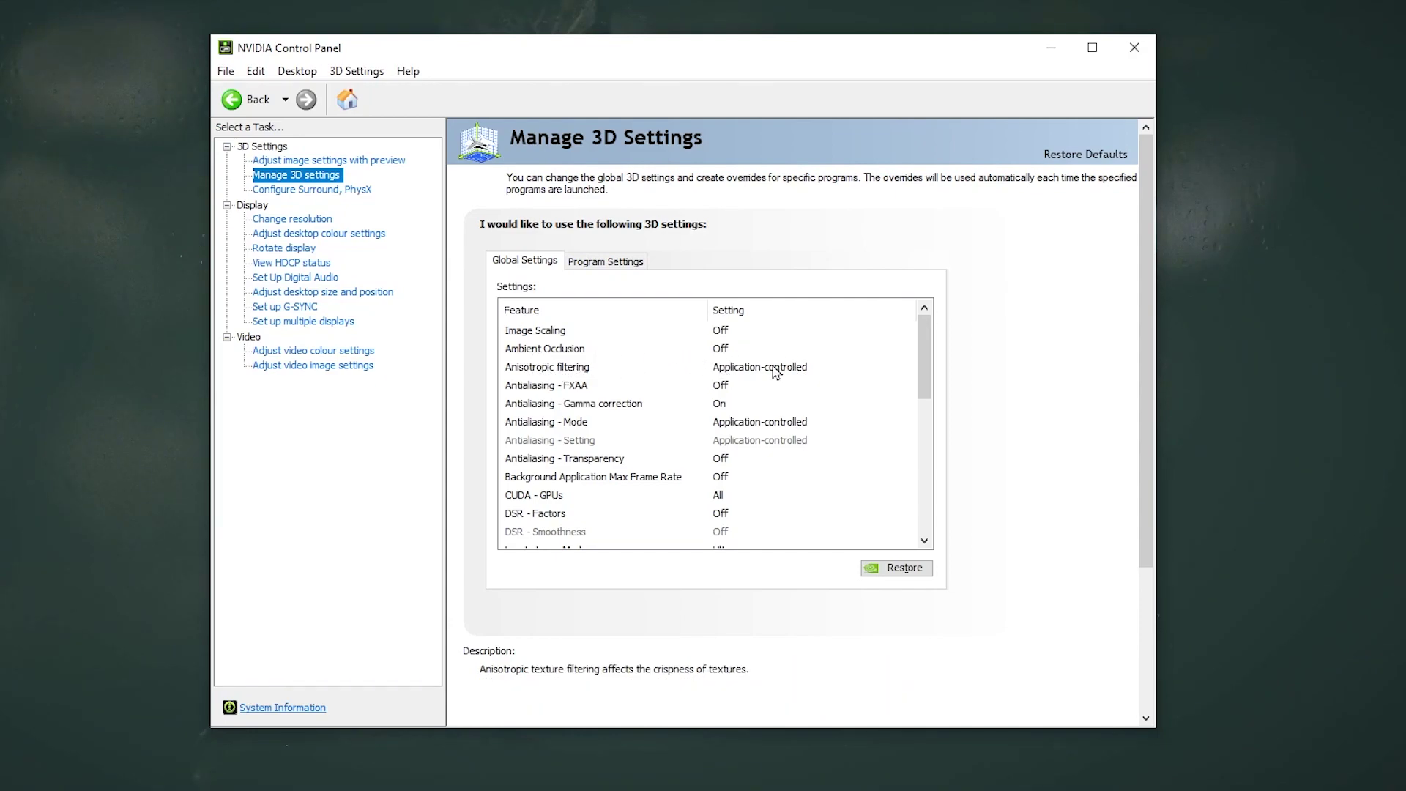
pyautogui.moveTo(557, 389)
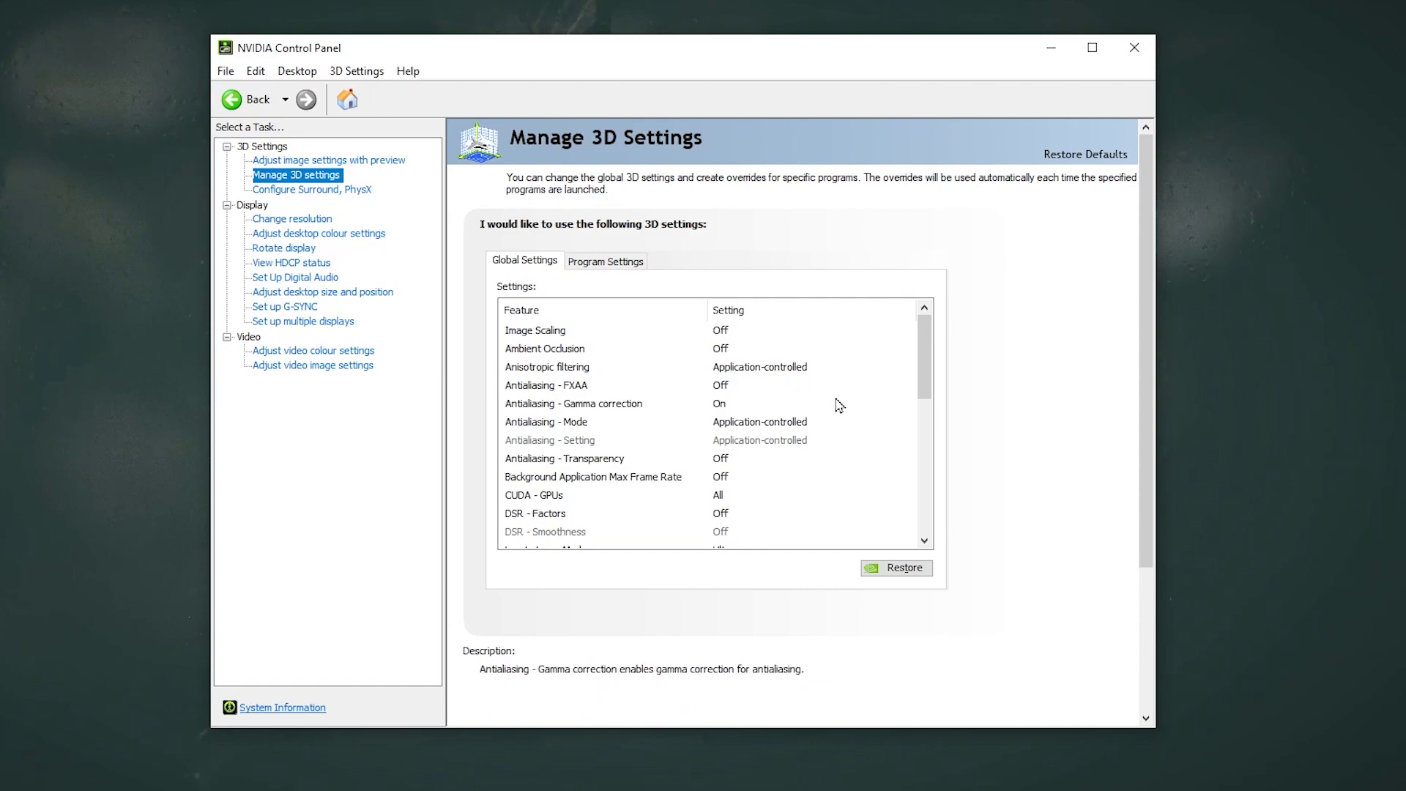
pyautogui.scroll(-1, 730, 416)
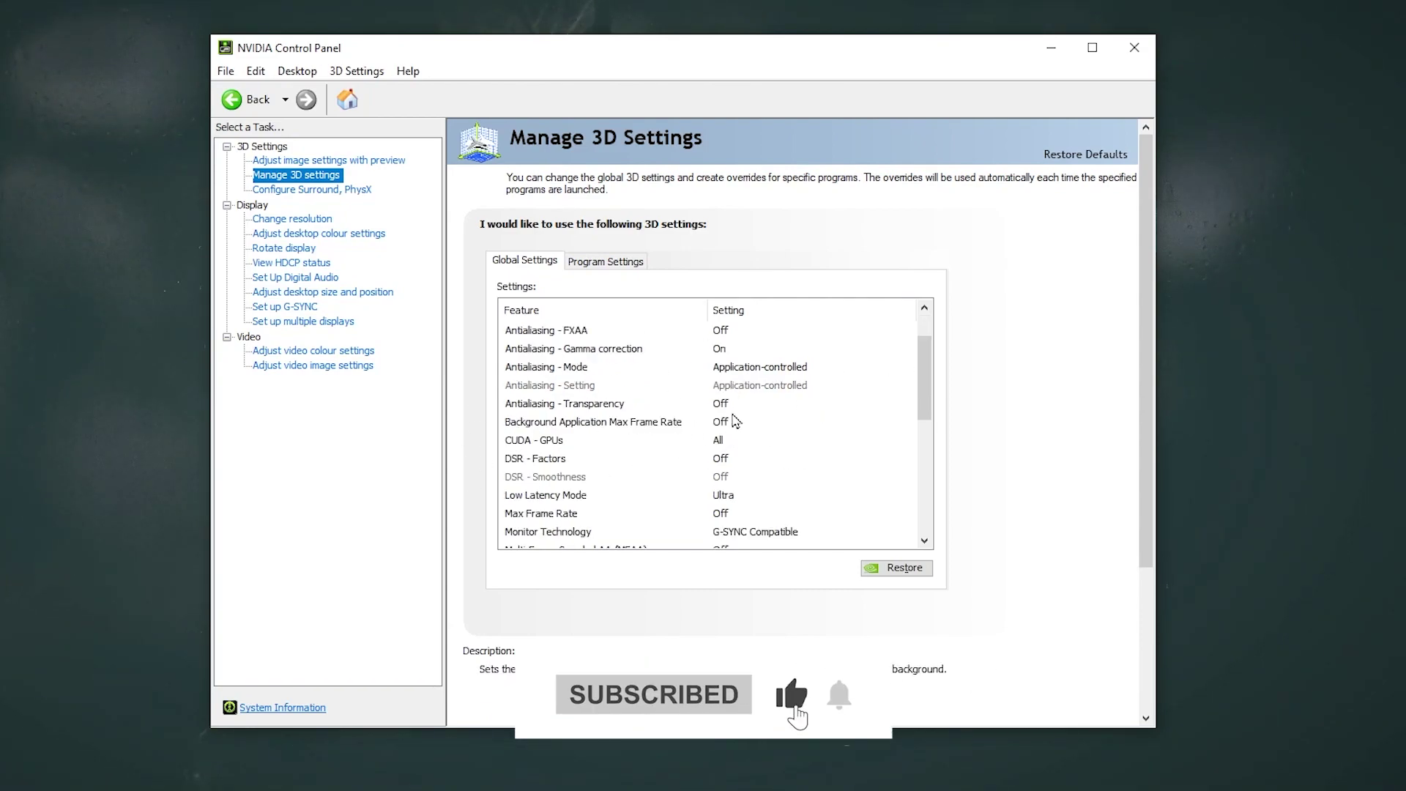
pyautogui.scroll(-1, 837, 365)
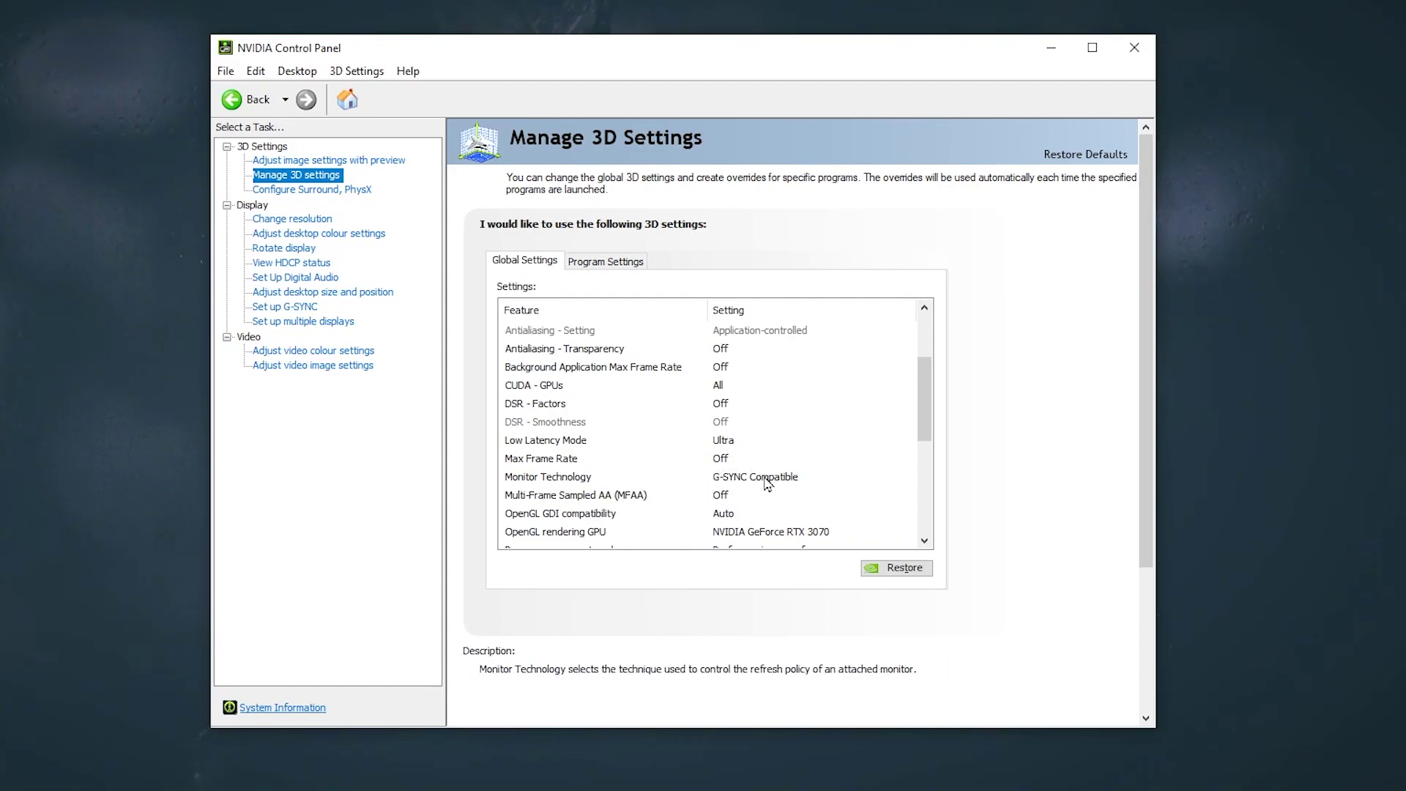
pyautogui.scroll(-1, 809, 427)
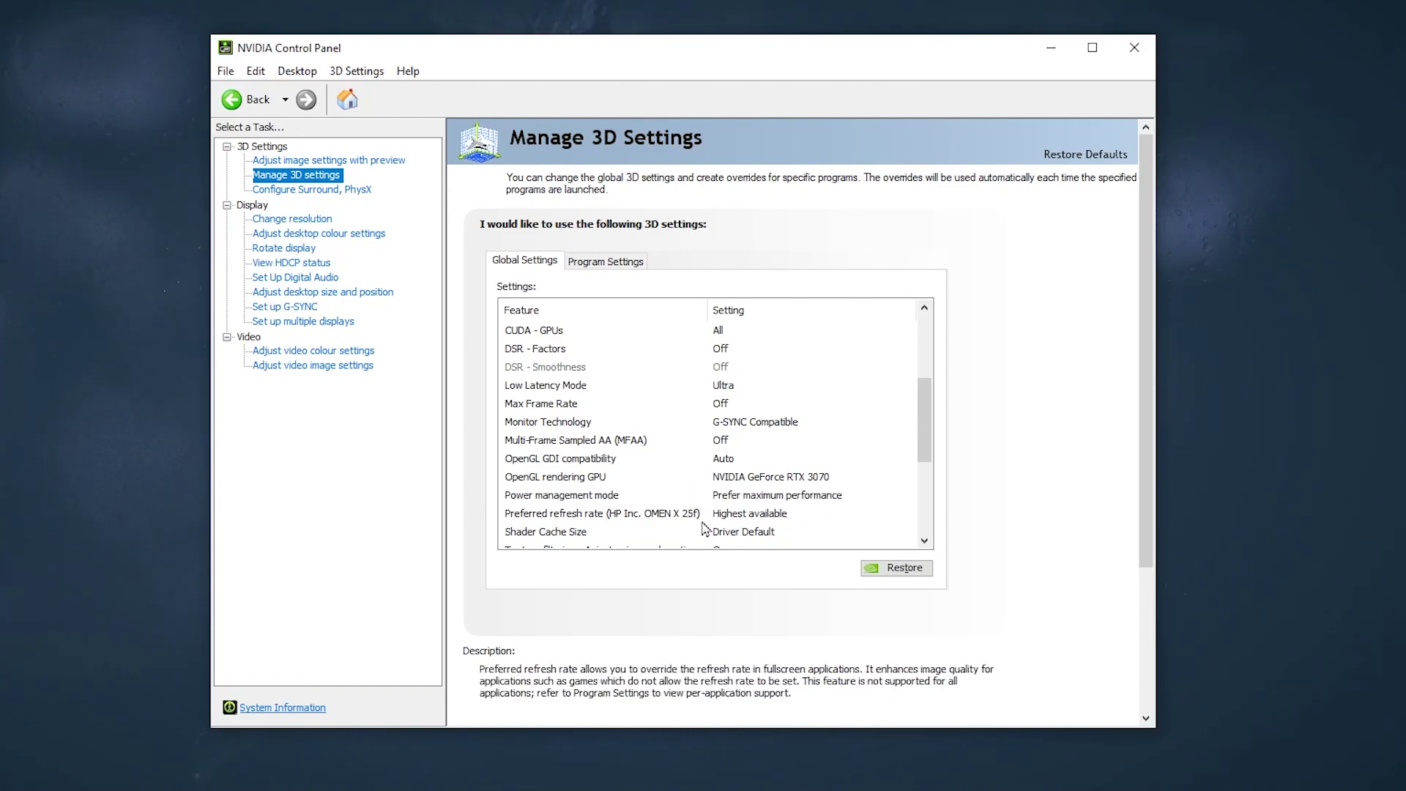
pyautogui.scroll(-2, 821, 505)
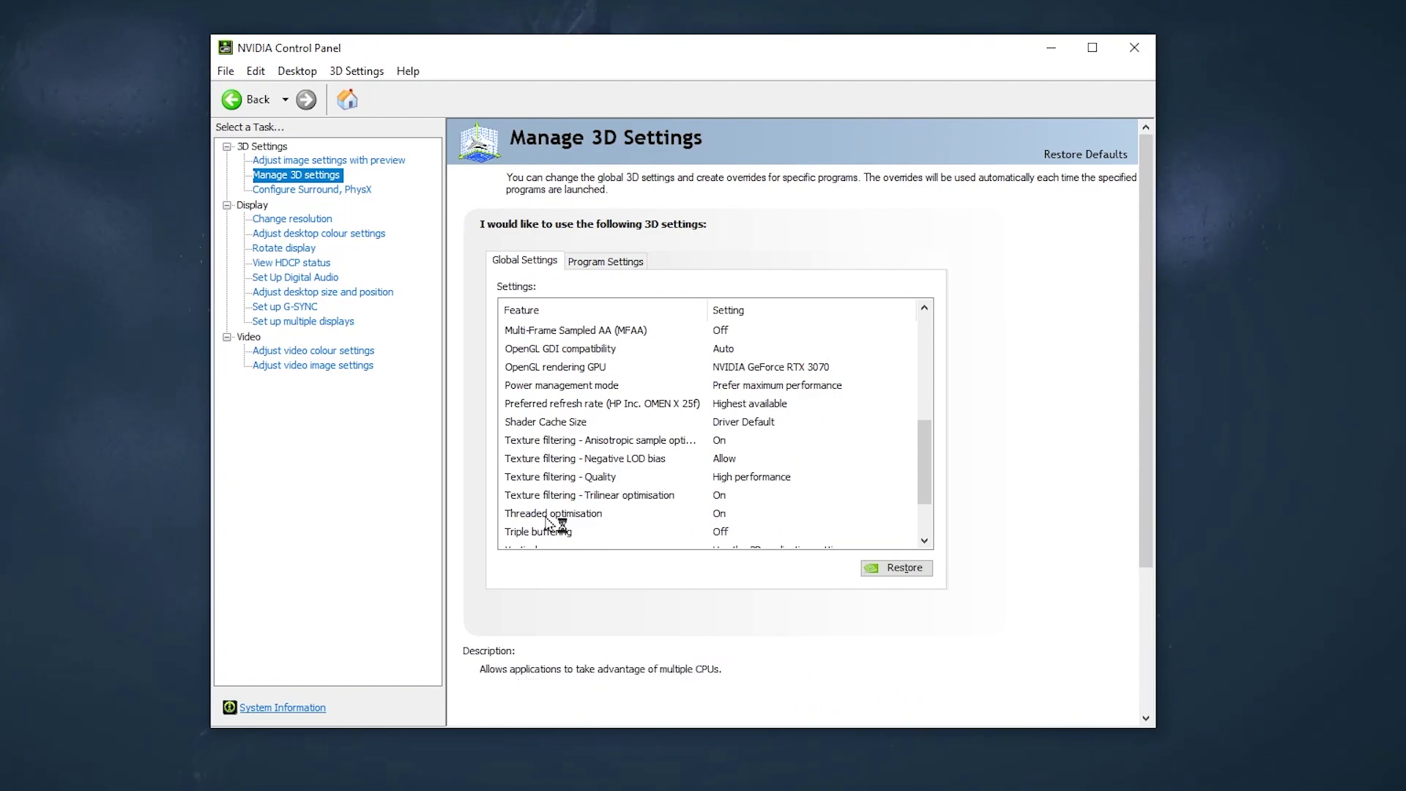
pyautogui.scroll(-2, 659, 505)
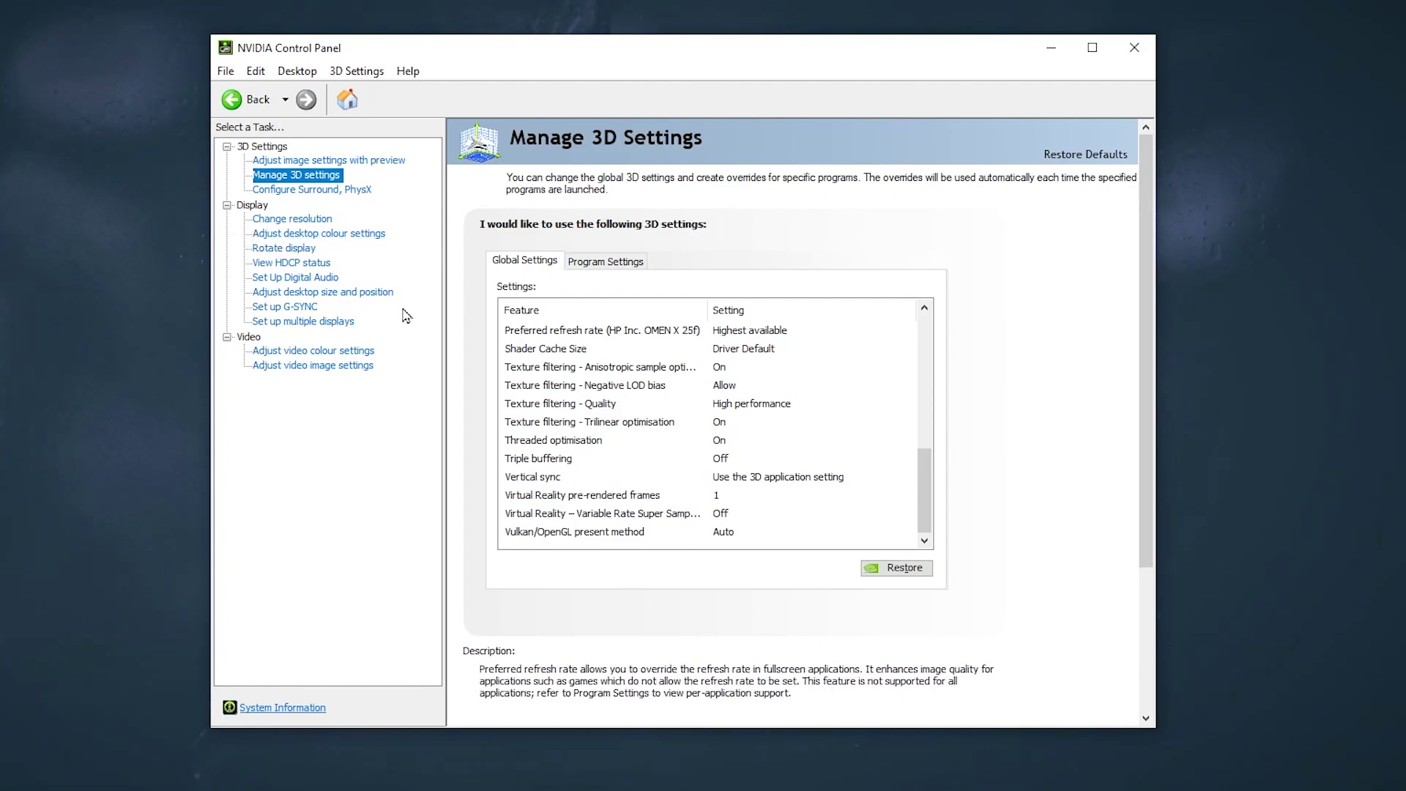
# Open the desktop size and position settings and examine the scaling mode, scaling device and override options
pyautogui.click(338, 295)
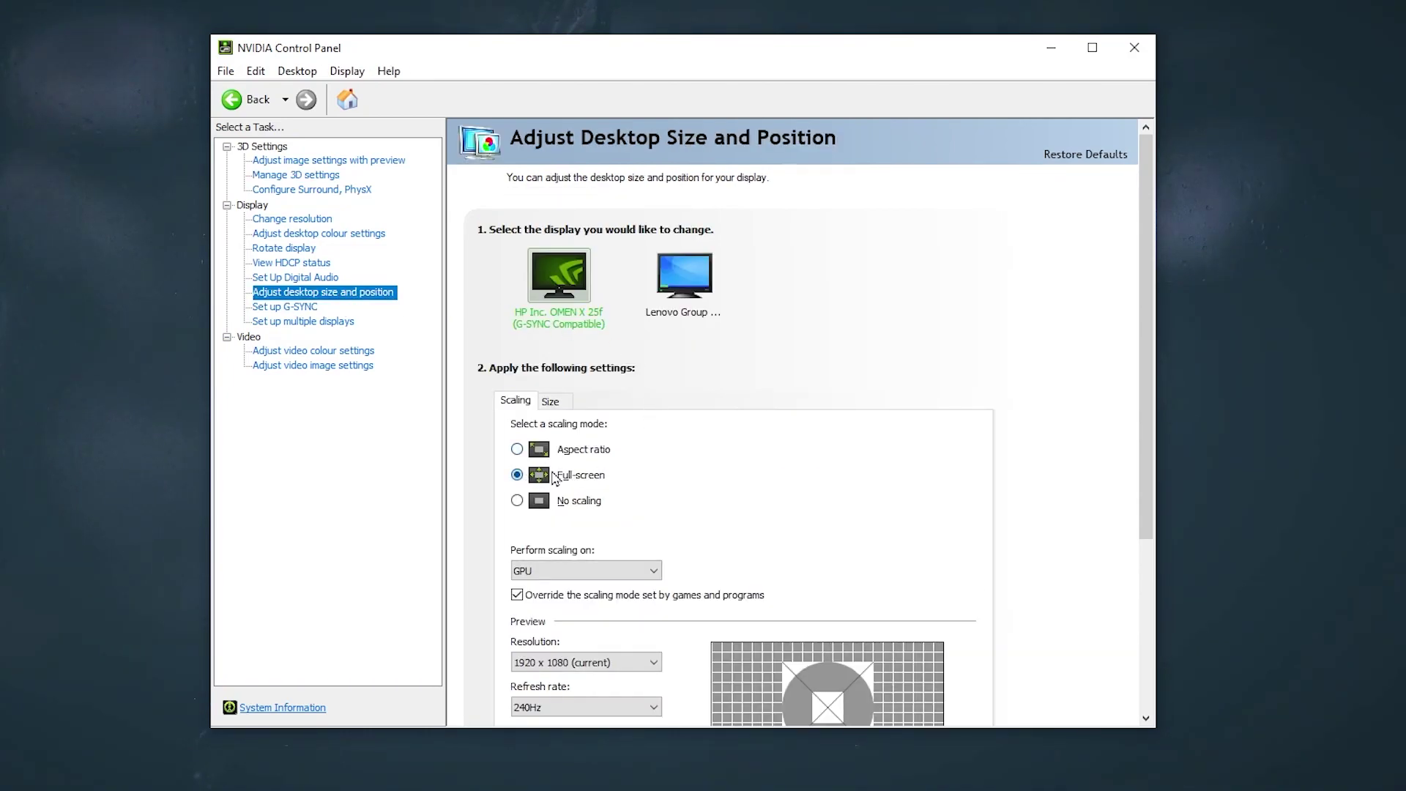
pyautogui.scroll(-1, 635, 473)
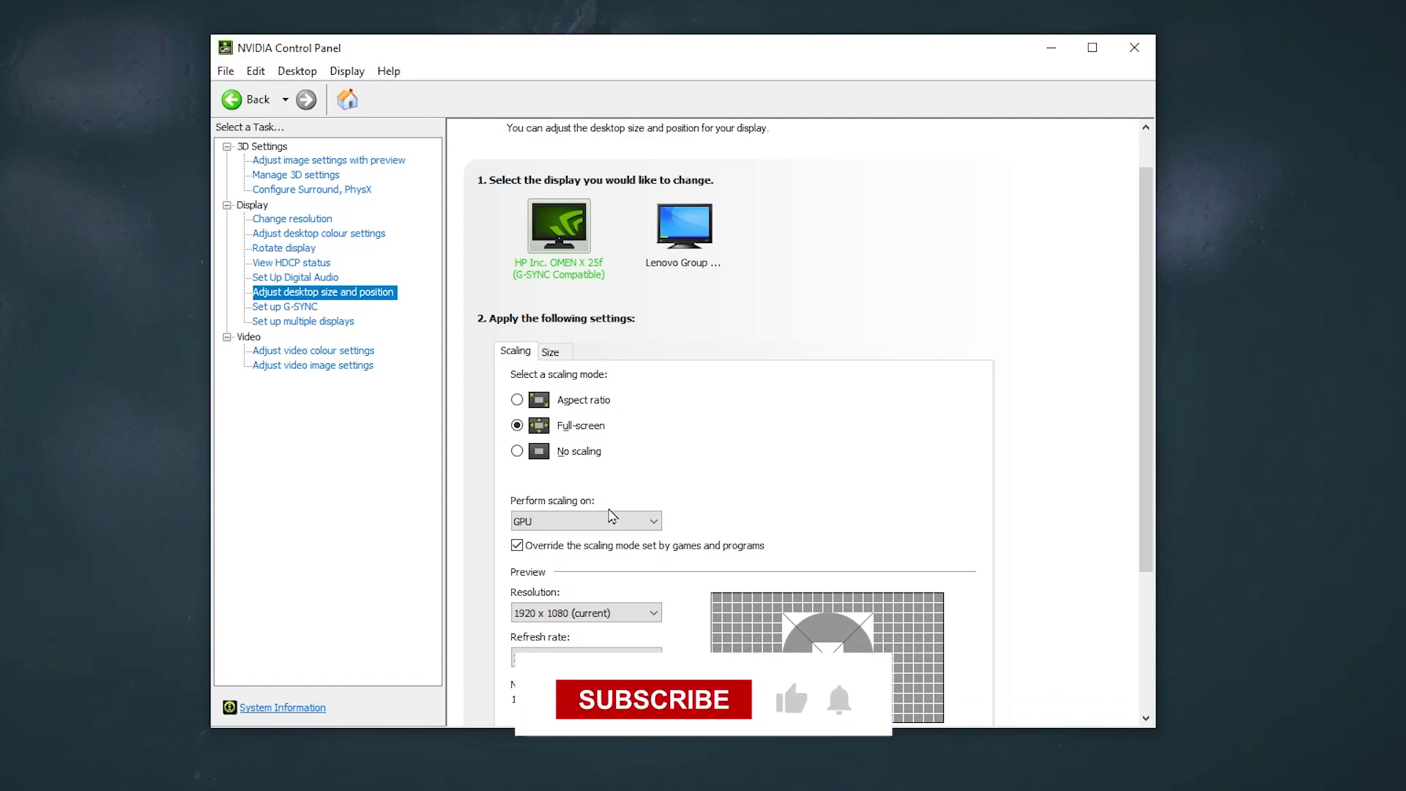